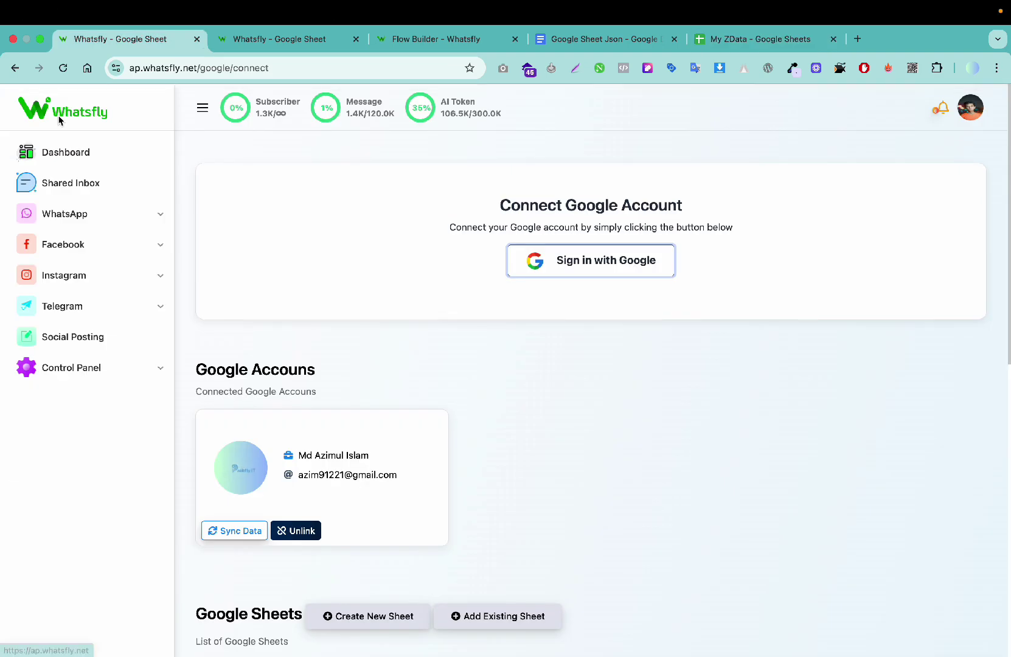
Step: Go to Whatsfly's Google Sheet integration page and begin Sign in with Google
{"action": "left_click", "coordinate": [79, 110]}
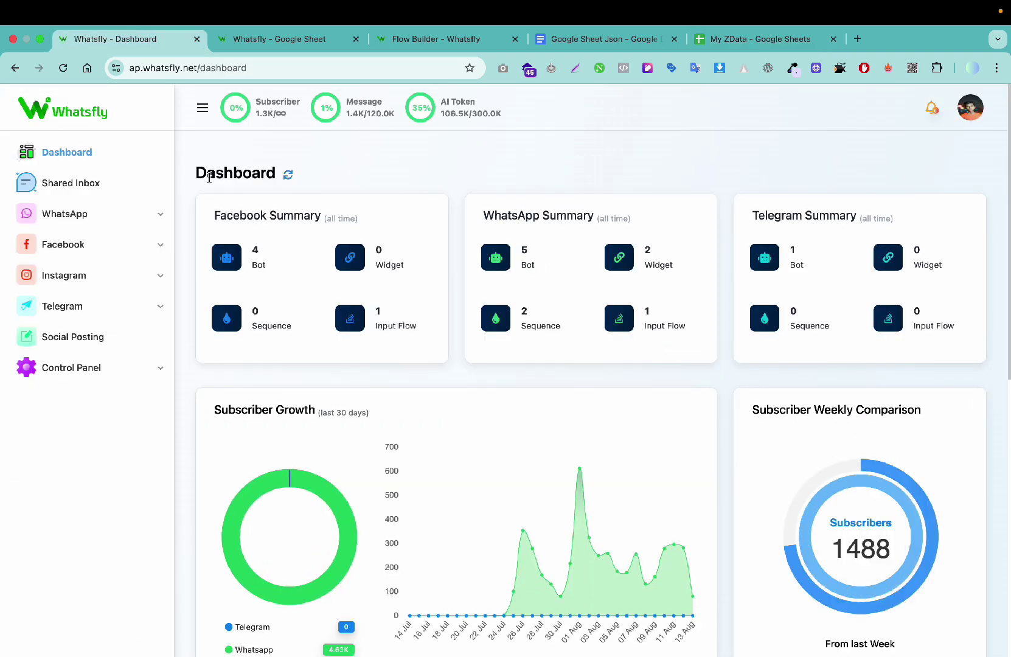
{"action": "left_click", "coordinate": [102, 368]}
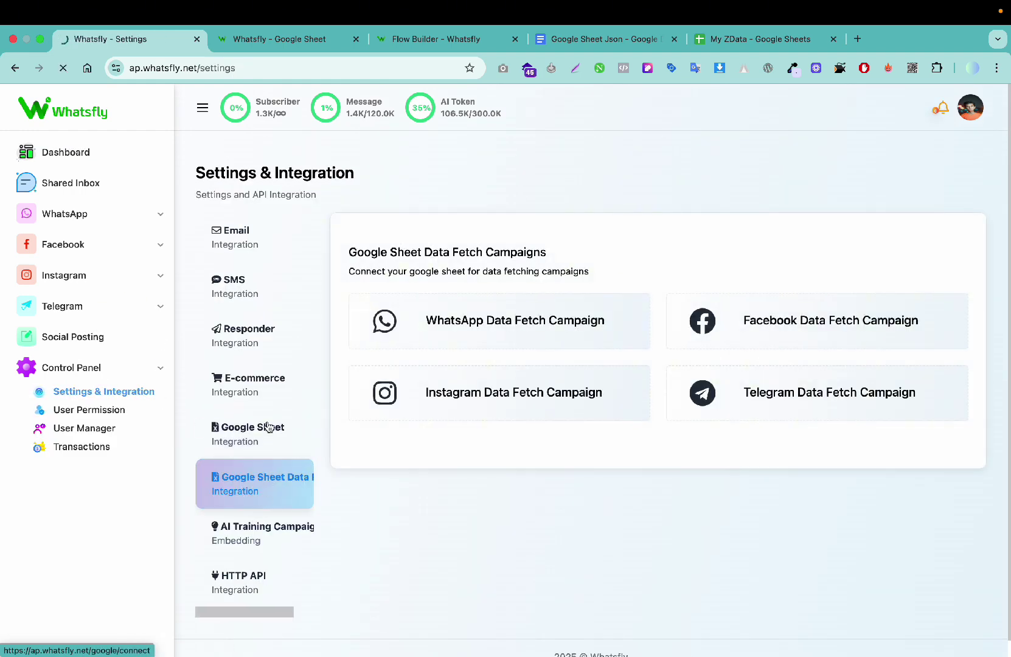
{"action": "scroll", "coordinate": [505, 262], "scroll_direction": "up", "scroll_amount": 2}
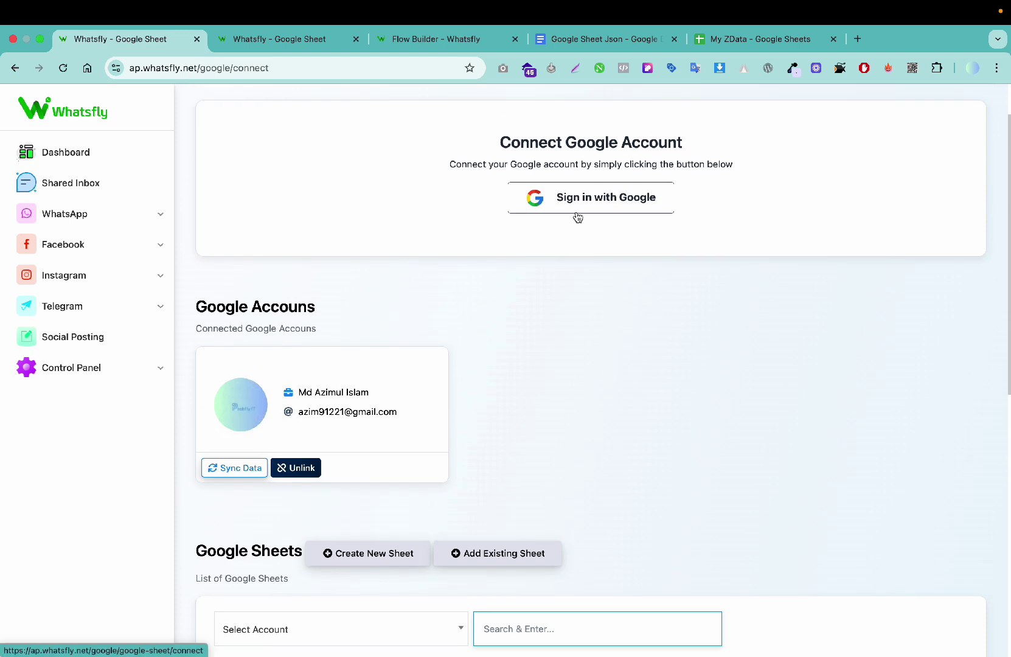
{"action": "left_click", "coordinate": [578, 213]}
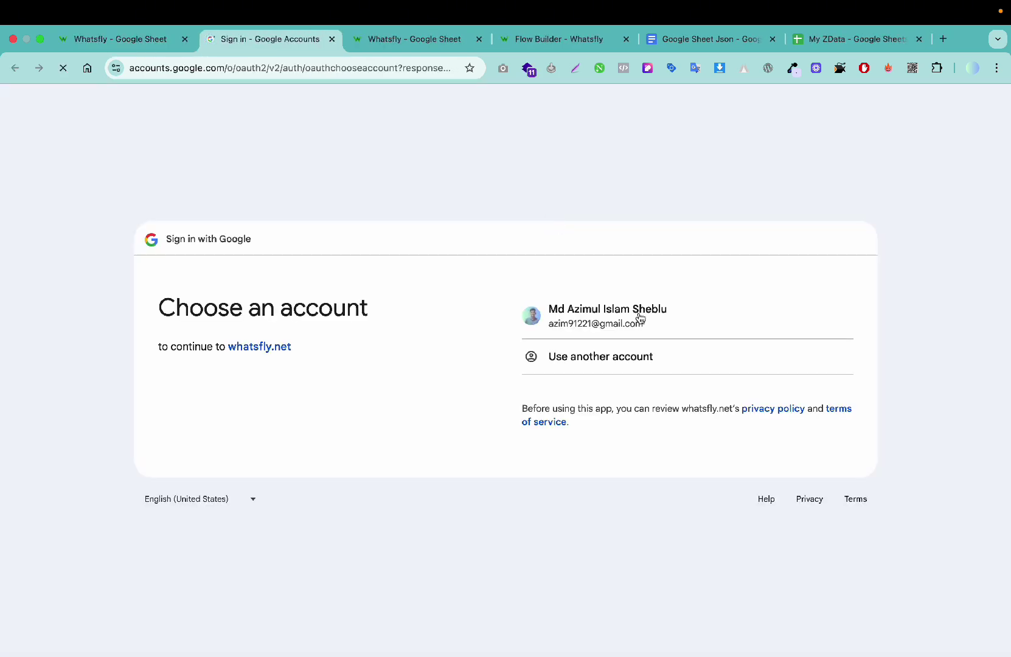
Step: Choose the existing Google account, bypass the unverified-app warning, and grant whatsfly.net access
{"action": "left_click", "coordinate": [639, 313]}
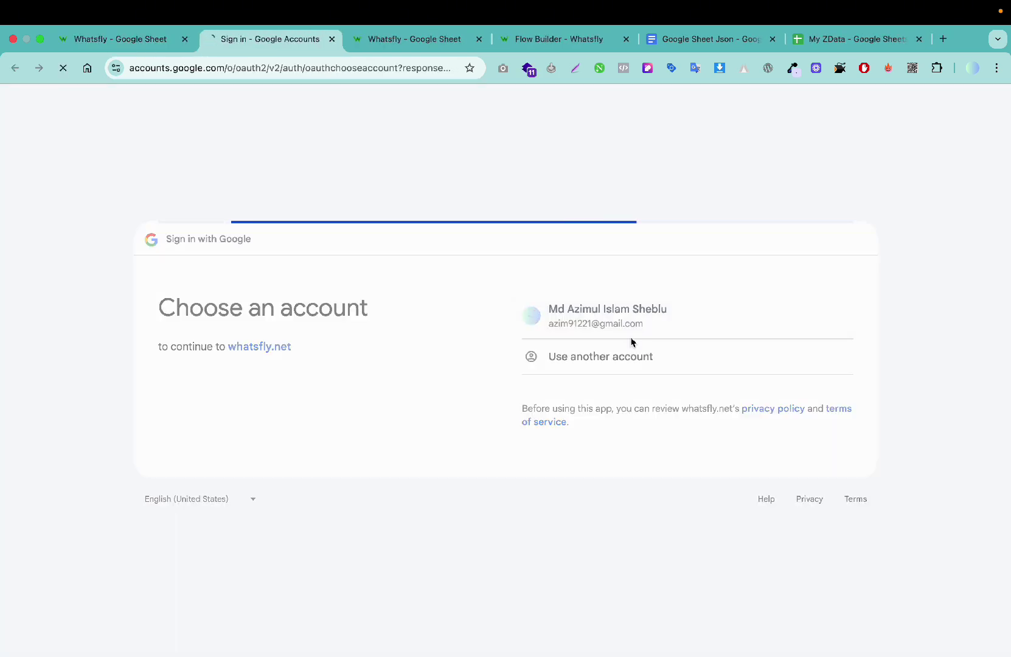
{"action": "left_click", "coordinate": [329, 334]}
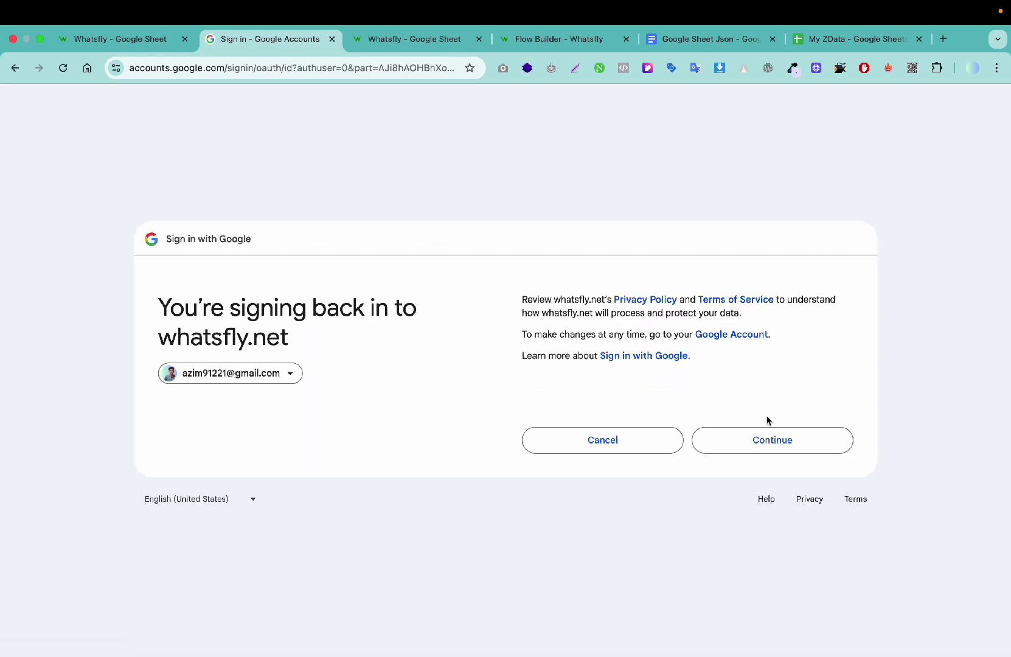
{"action": "left_click", "coordinate": [764, 442]}
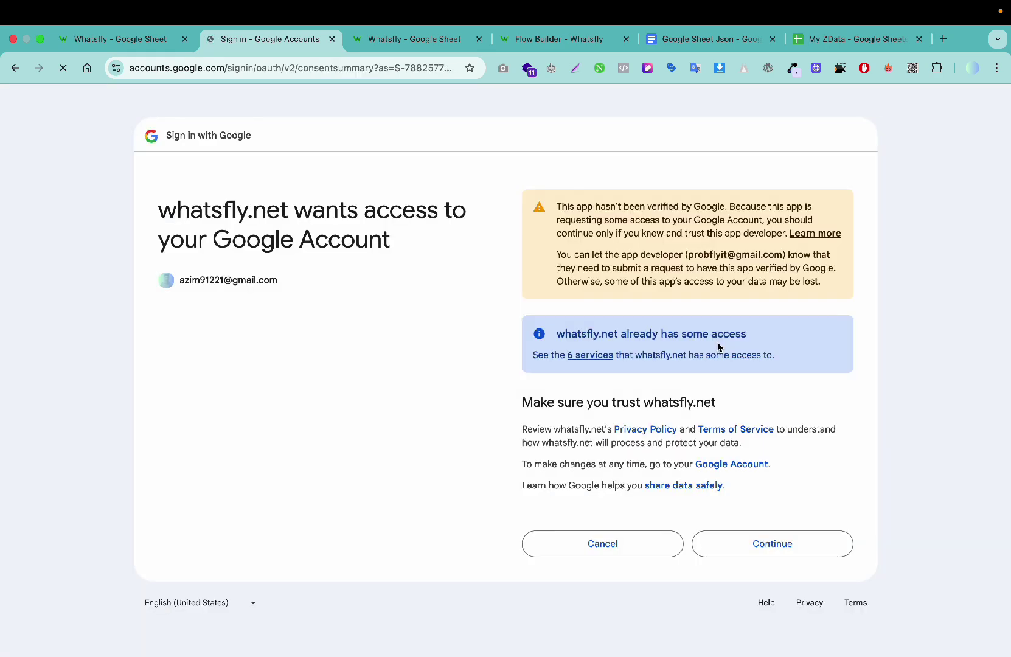
{"action": "left_click_drag", "start_coordinate": [557, 201], "coordinate": [697, 235]}
{"action": "left_click", "coordinate": [749, 555]}
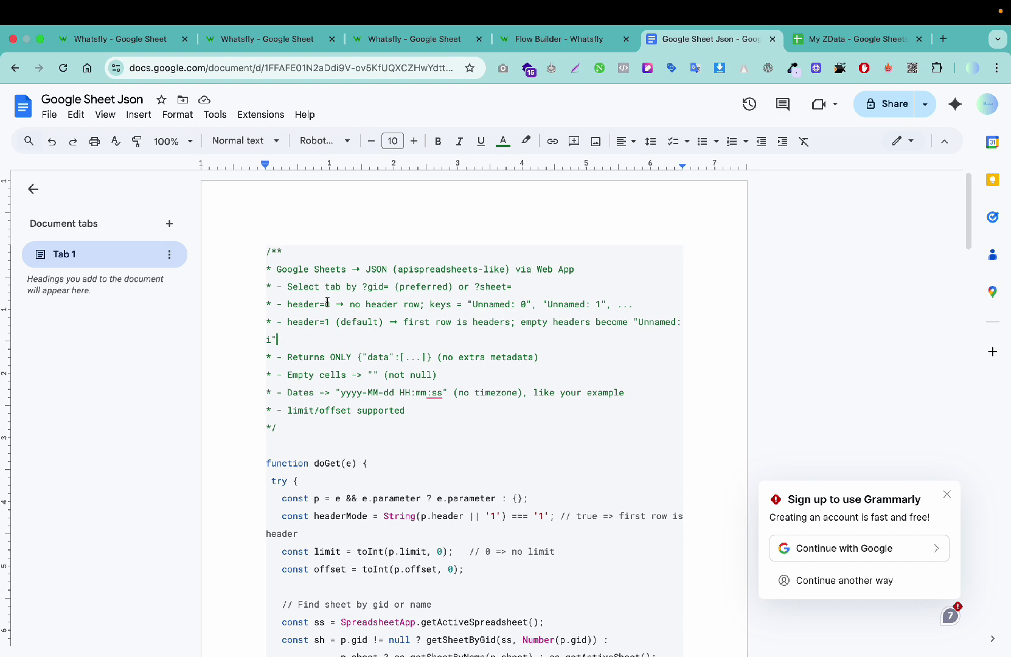
Step: Select all the code in 'Google Sheet Json', then switch to the My ZData spreadsheet
{"action": "scroll", "coordinate": [297, 330], "scroll_direction": "down", "scroll_amount": 1}
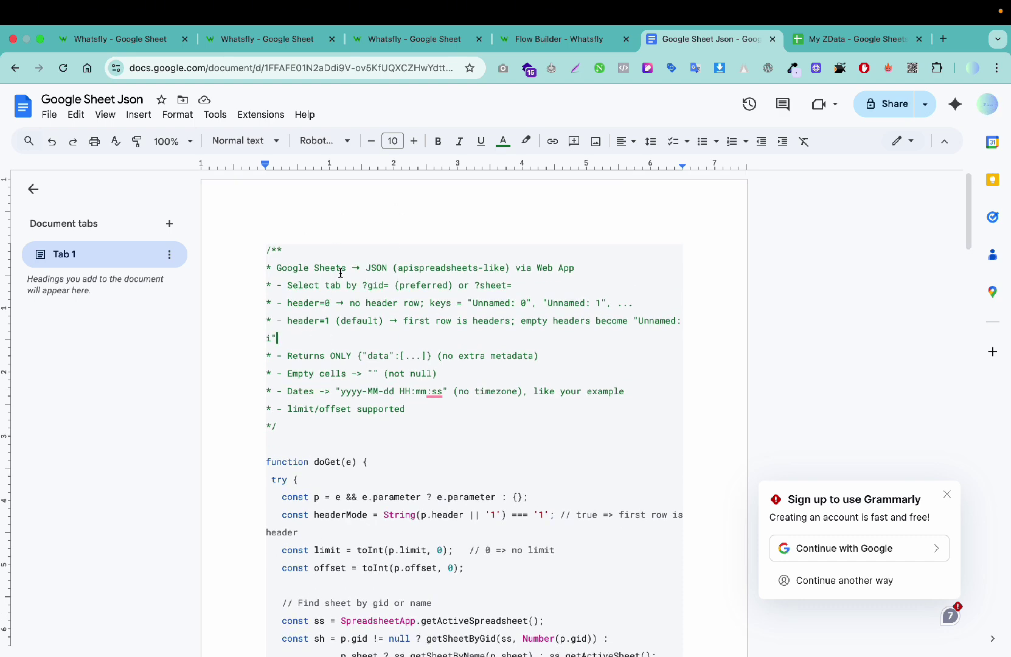
{"action": "key", "text": "ctrl+a"}
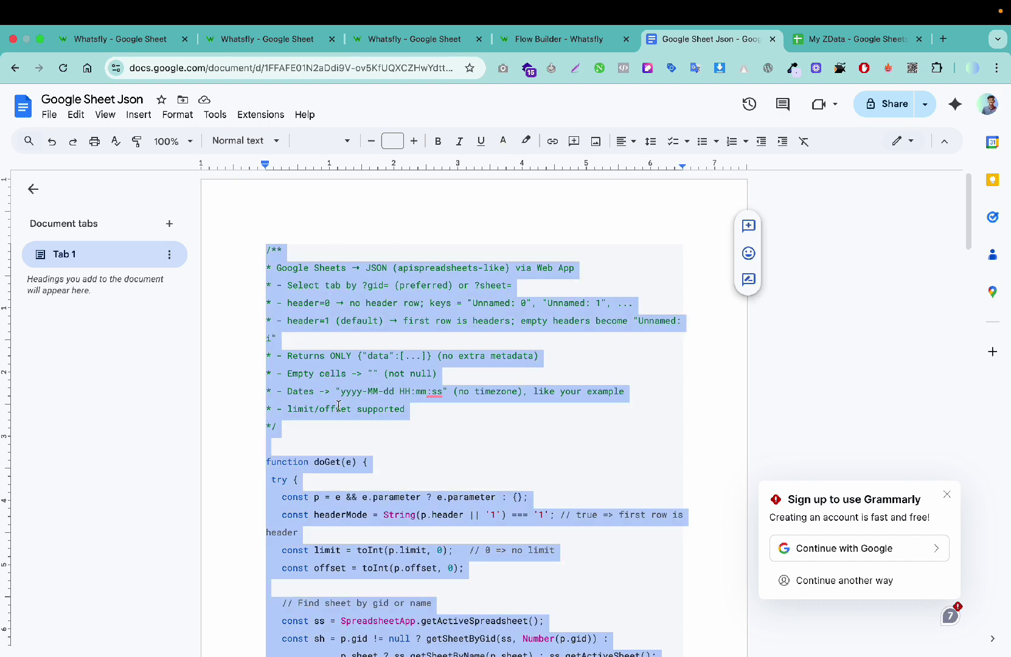
{"action": "scroll", "coordinate": [339, 406], "scroll_direction": "down", "scroll_amount": 2}
{"action": "scroll", "coordinate": [339, 406], "scroll_direction": "up", "scroll_amount": 2}
{"action": "scroll", "coordinate": [393, 444], "scroll_direction": "down", "scroll_amount": 9}
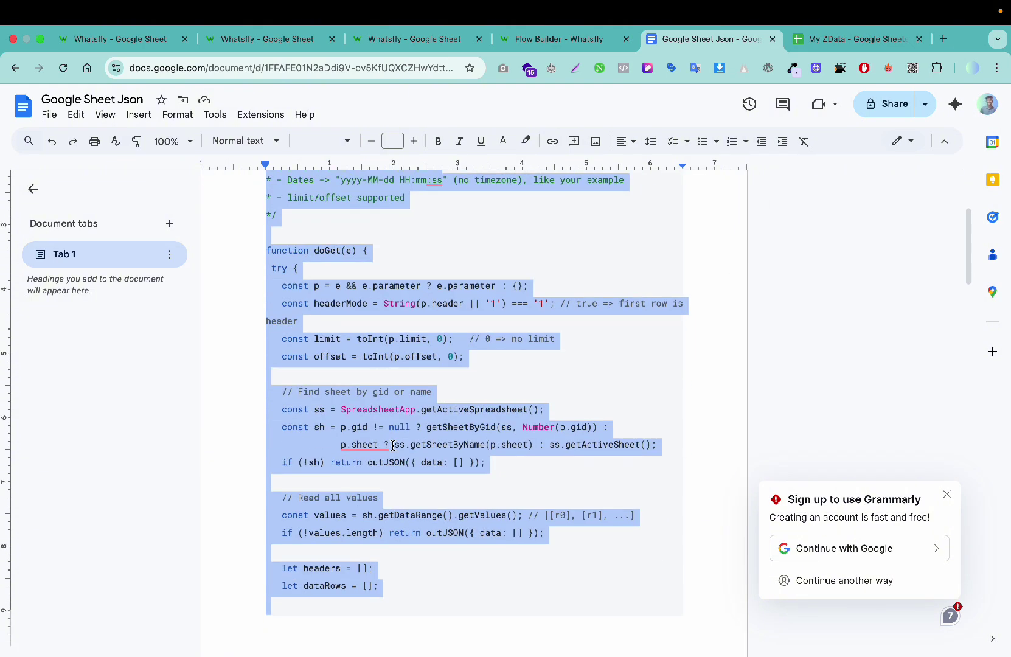
{"action": "left_click", "coordinate": [806, 47]}
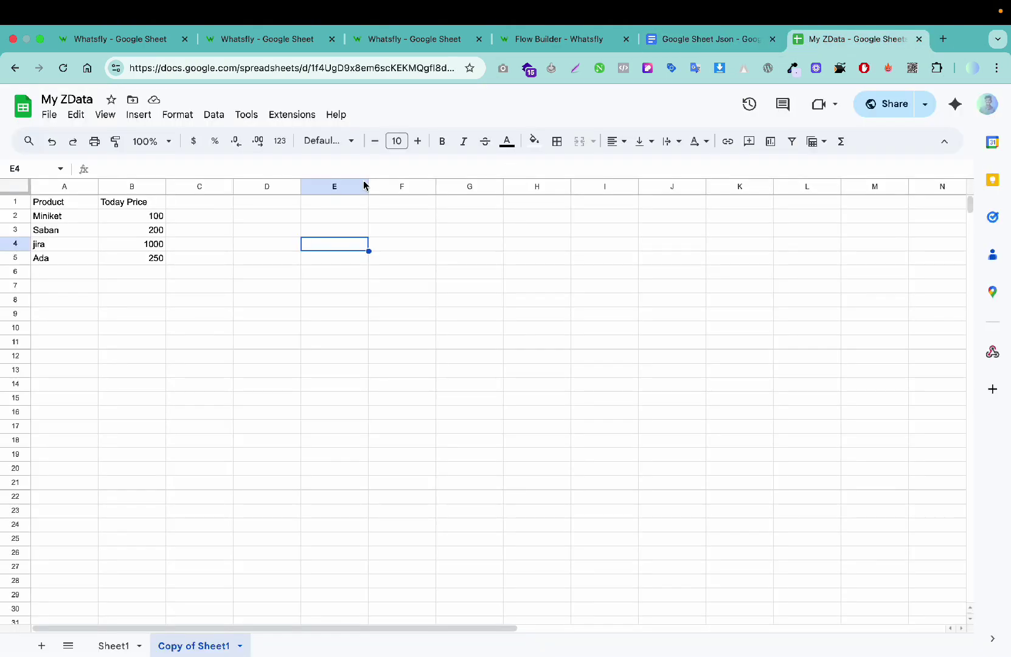
Step: Create an Apps Script project bound to My ZData via Extensions > Apps Script
{"action": "left_click", "coordinate": [293, 115]}
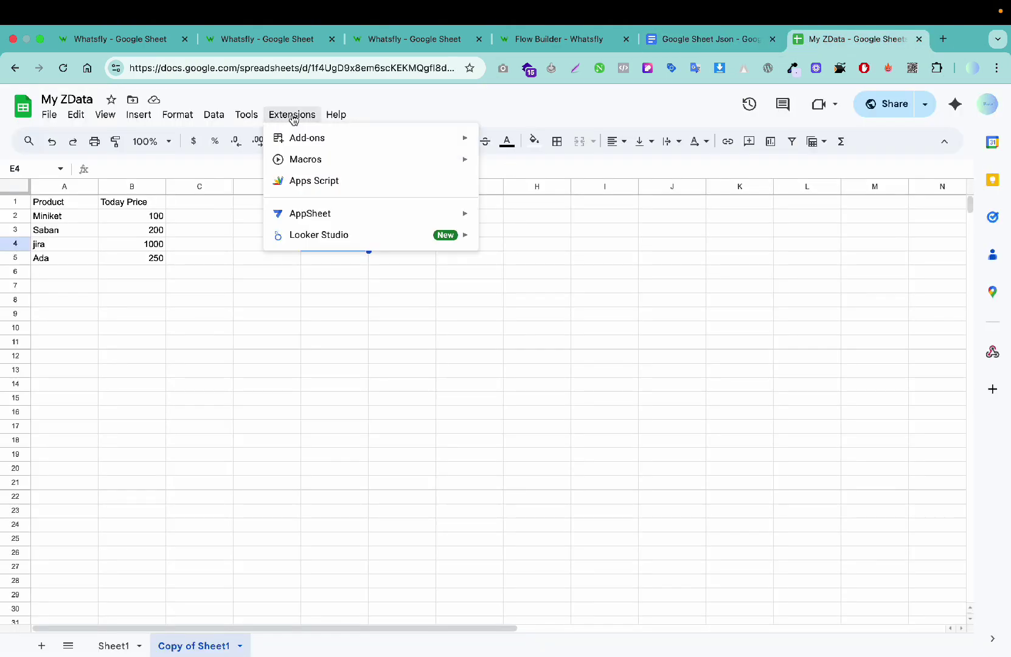
{"action": "left_click", "coordinate": [96, 332]}
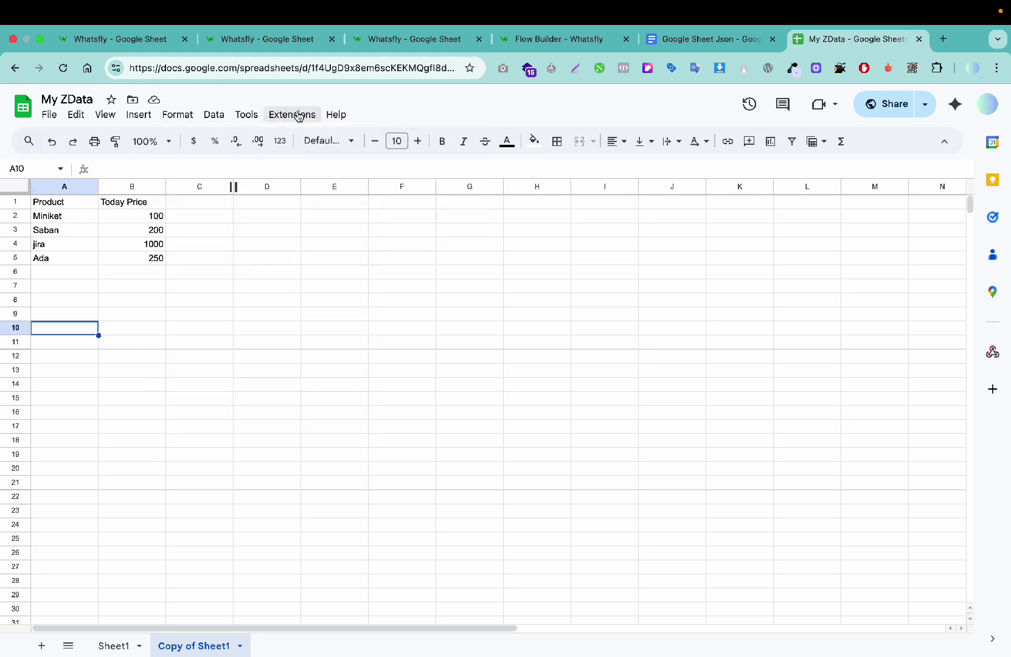
{"action": "left_click", "coordinate": [292, 115]}
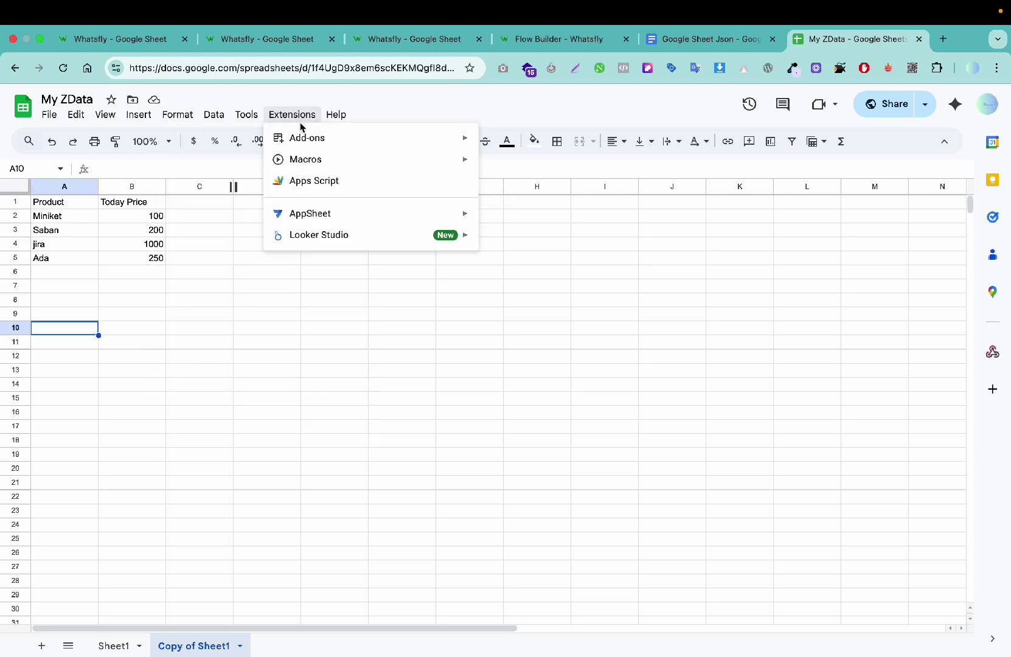
{"action": "left_click", "coordinate": [355, 183]}
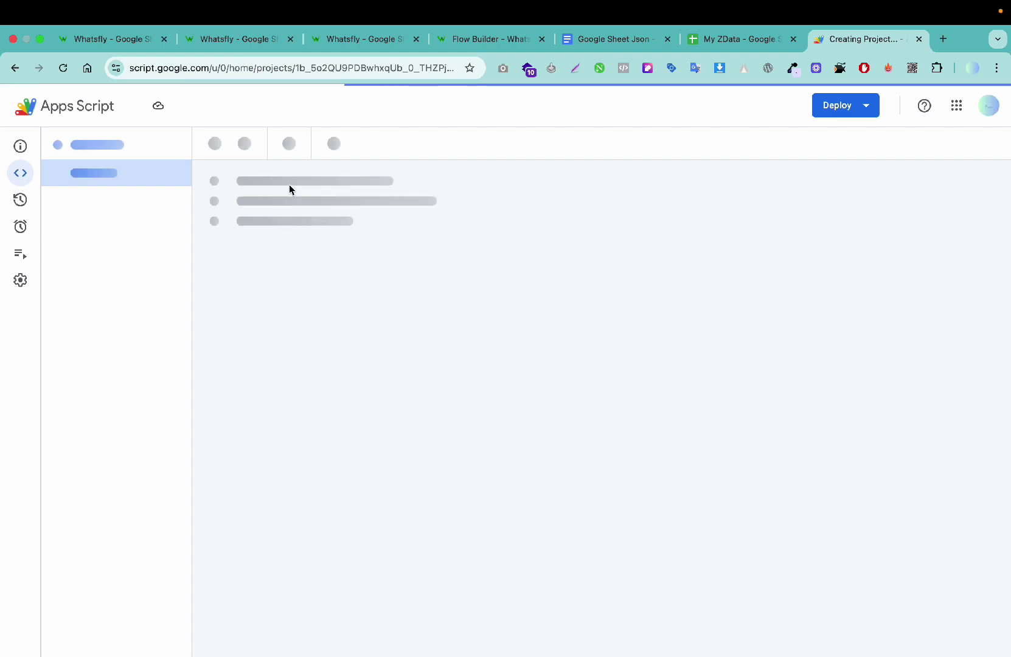
Step: Rename the project to 'whatsfly' and paste the JSON script into Code.gs
{"action": "left_click", "coordinate": [207, 106]}
{"action": "type", "text": "whatsf"}
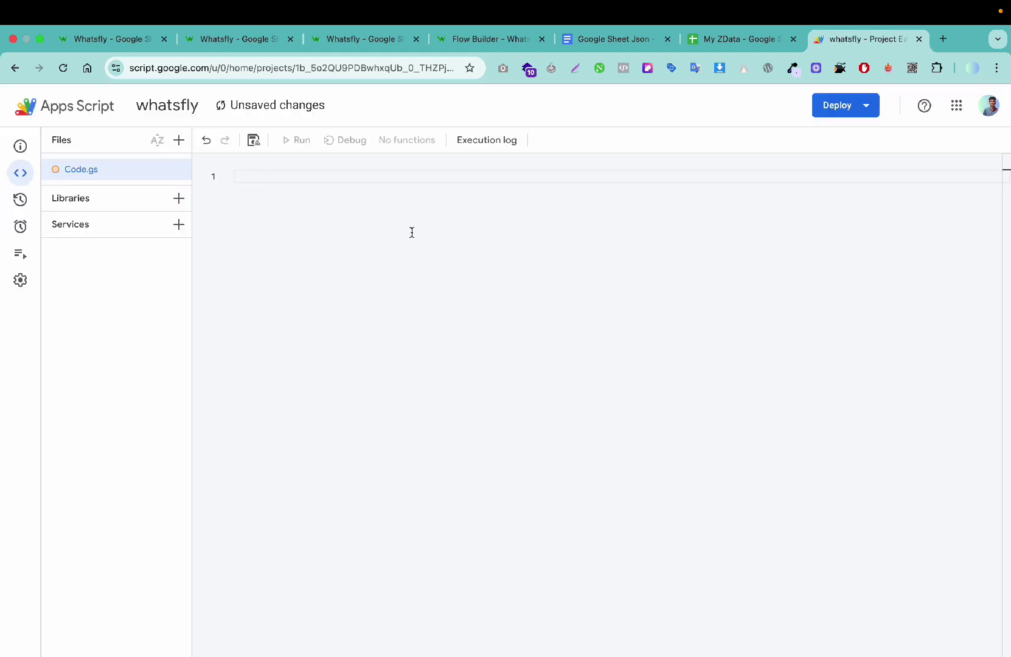
{"action": "key", "text": "super+v"}
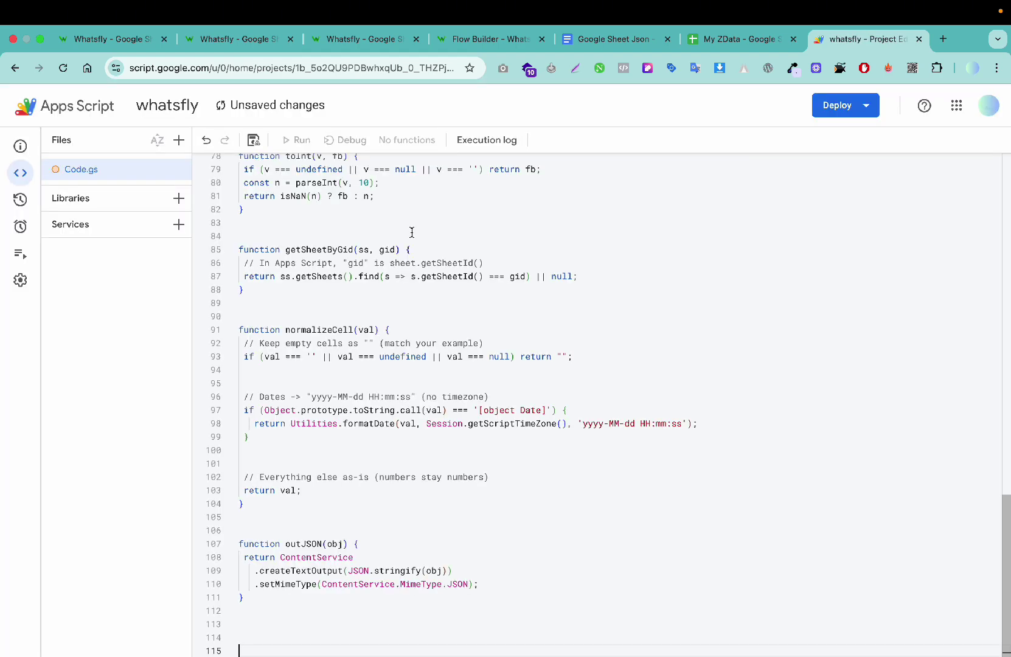
Step: Create a new Web app deployment, deploy it, and start authorizing its access
{"action": "left_click", "coordinate": [843, 105]}
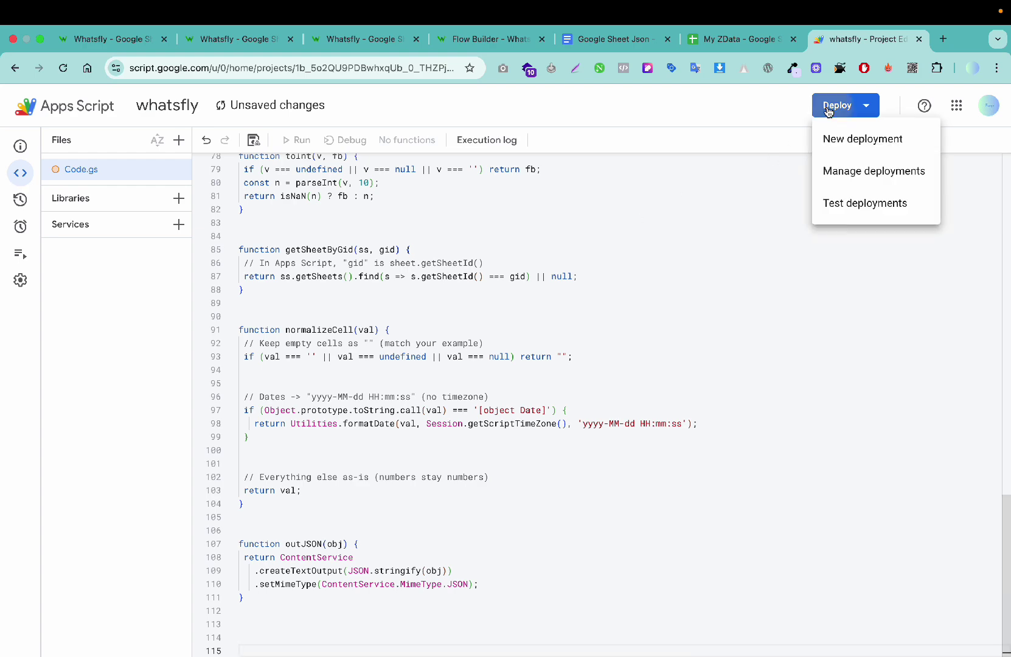
{"action": "left_click", "coordinate": [853, 137]}
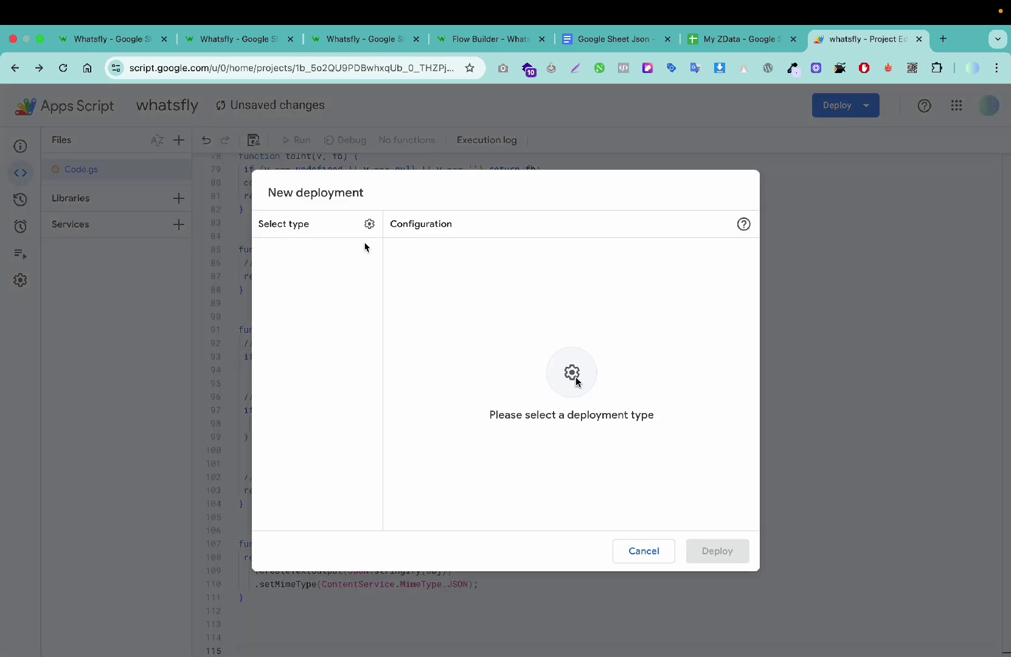
{"action": "left_click", "coordinate": [369, 224]}
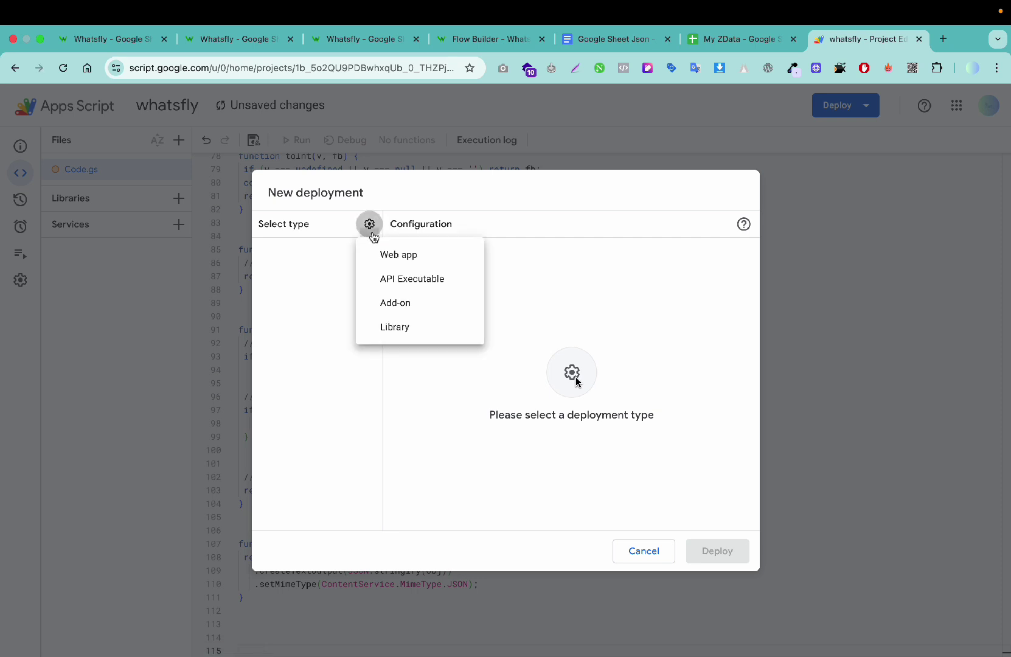
{"action": "left_click", "coordinate": [396, 255]}
{"action": "left_click", "coordinate": [460, 289]}
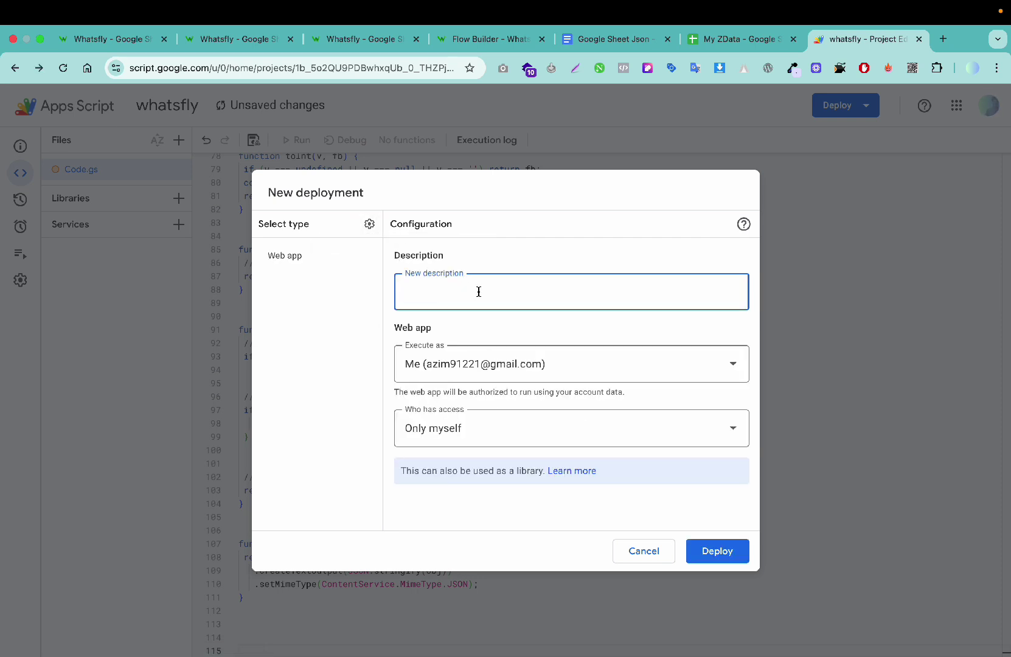
{"action": "left_click", "coordinate": [714, 553]}
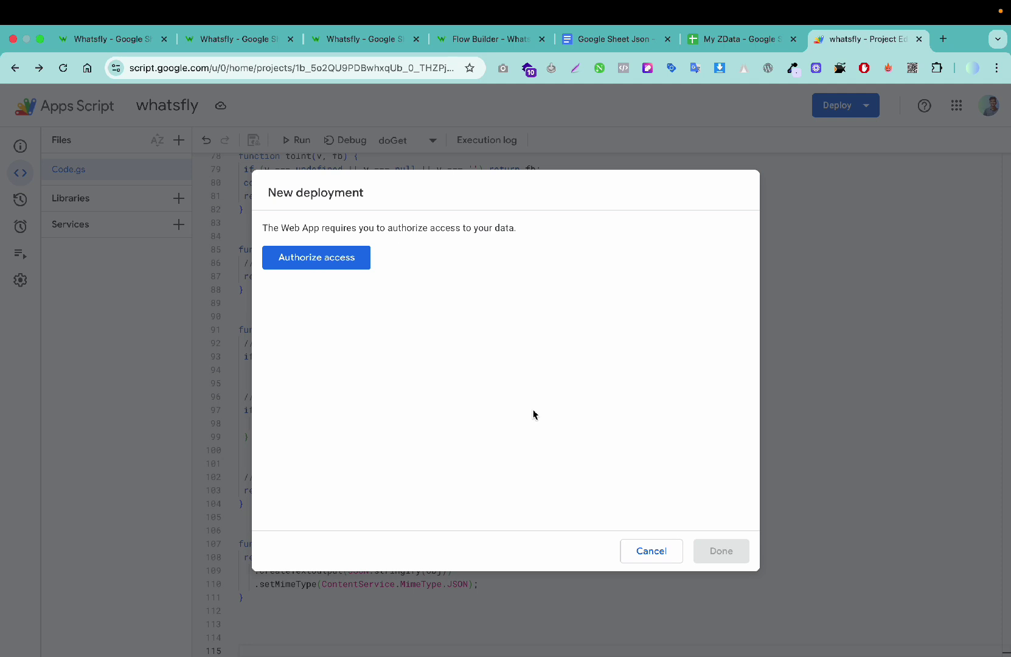
{"action": "left_click", "coordinate": [350, 267]}
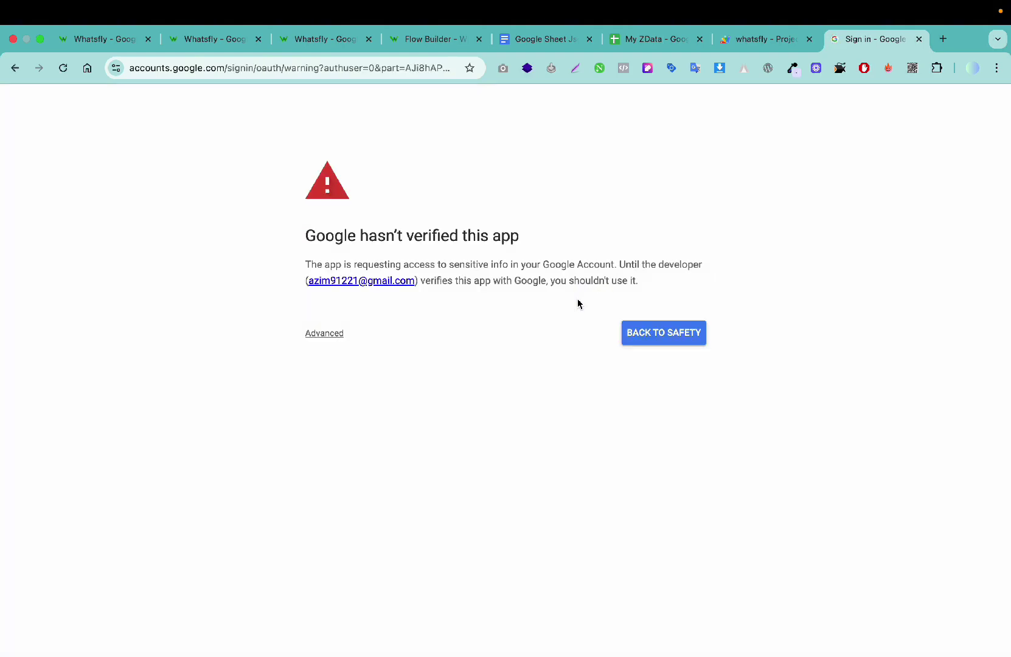
Step: Bypass the unverified warning, allow Google Sheets access, and copy the Version 1 web app URL
{"action": "left_click", "coordinate": [323, 333]}
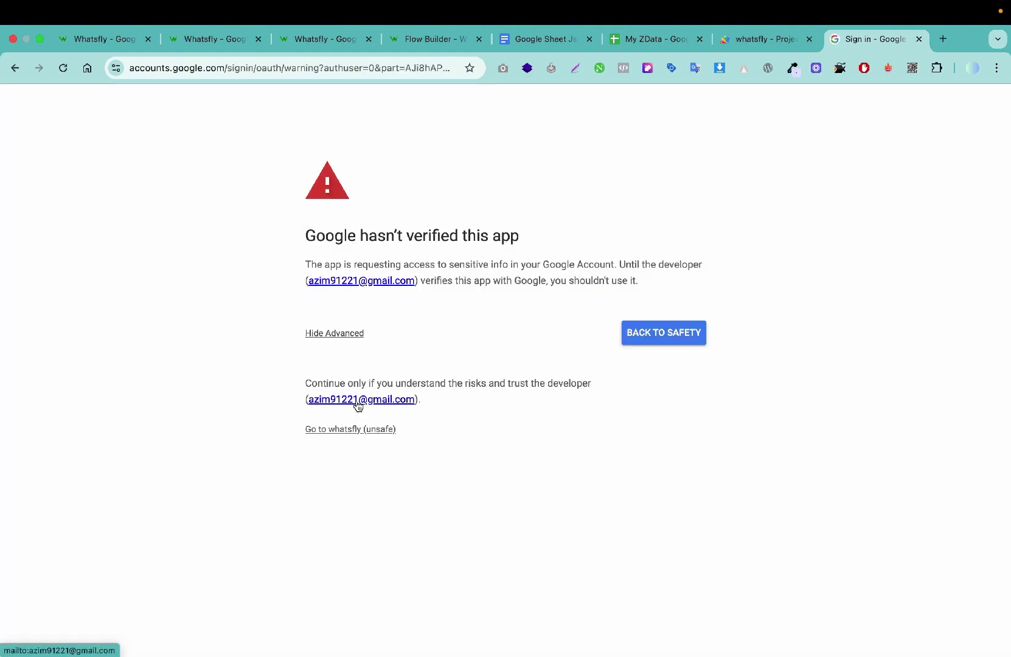
{"action": "left_click", "coordinate": [354, 434]}
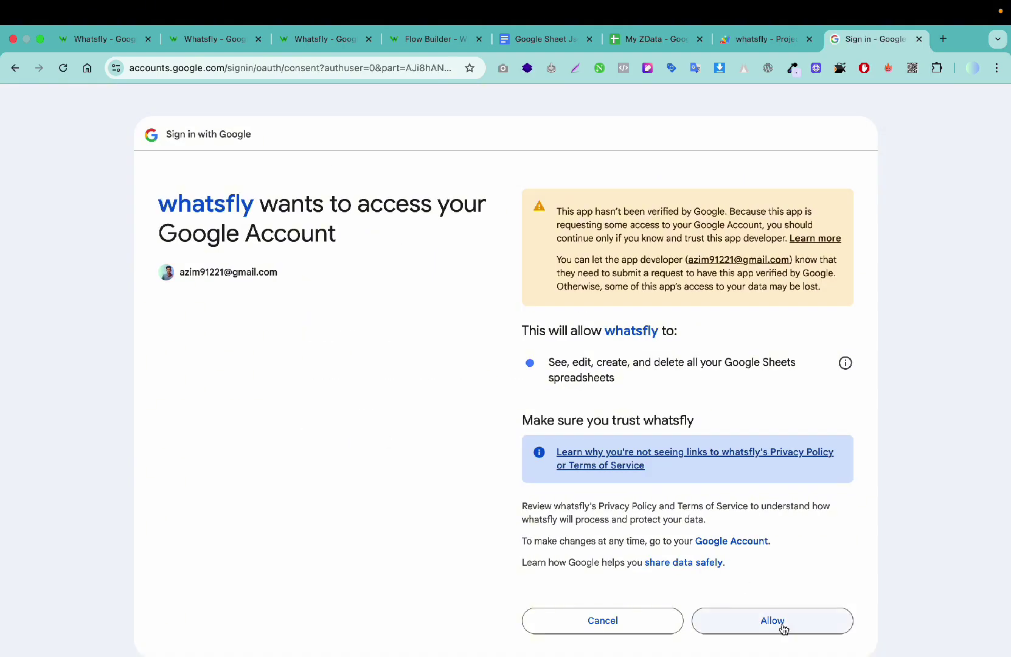
{"action": "left_click", "coordinate": [783, 627]}
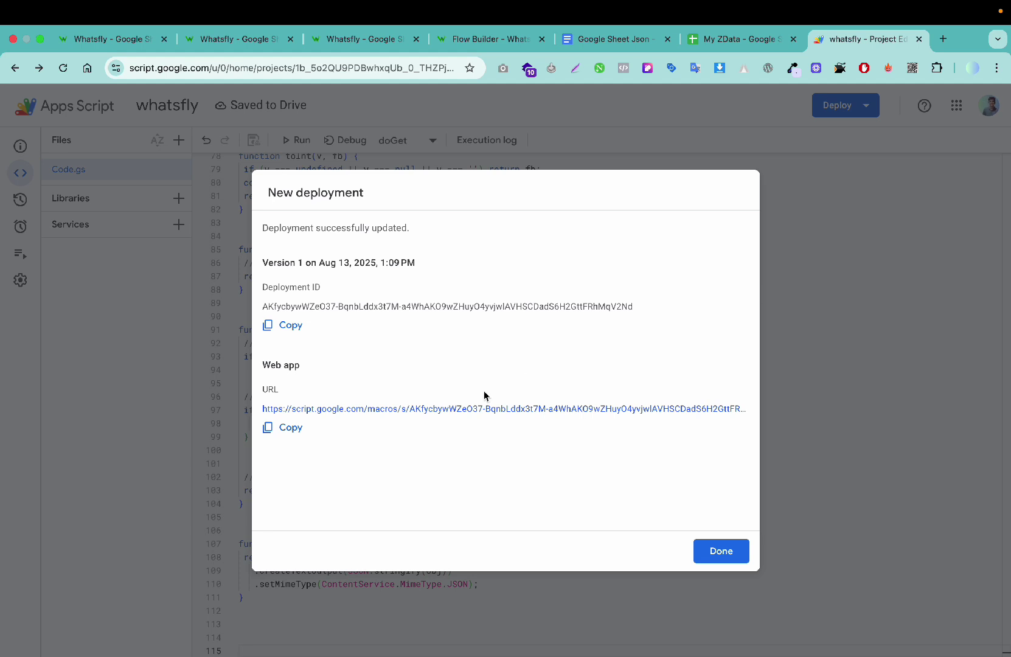
{"action": "left_click", "coordinate": [304, 432]}
Step: Load the web app /exec URL in a new tab to view its JSON, then return to My ZData
{"action": "left_click", "coordinate": [943, 40]}
{"action": "key", "text": "super+v"}
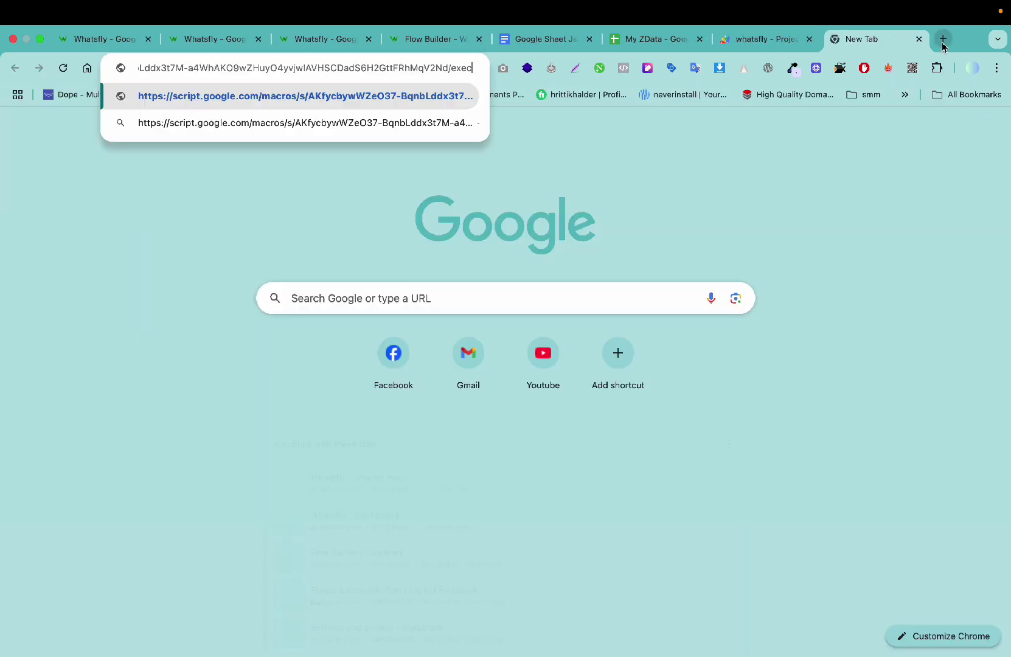
{"action": "key", "text": "Return"}
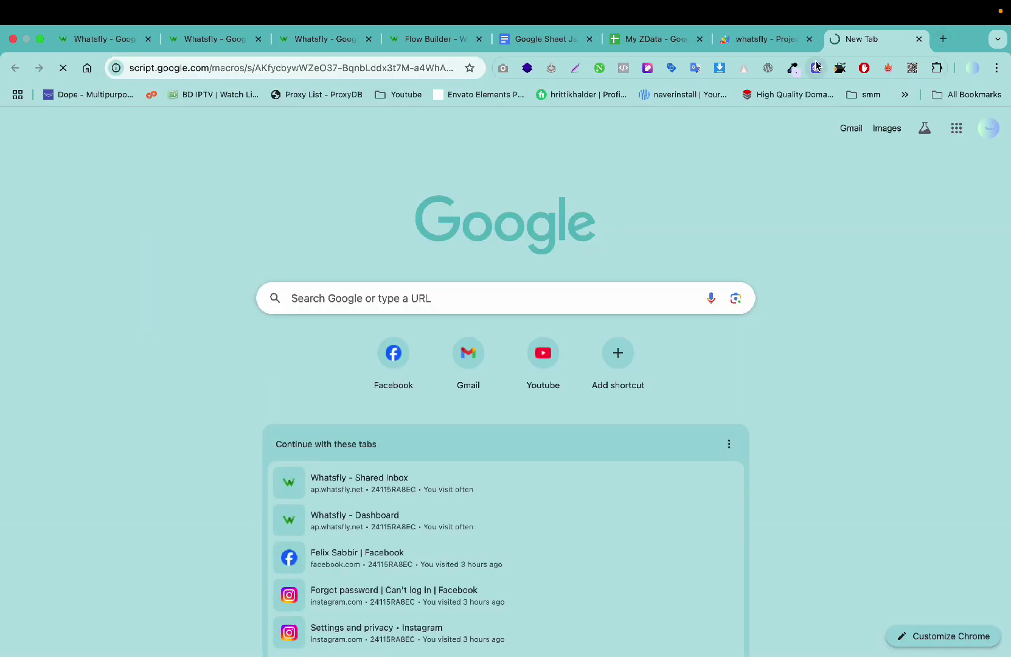
{"action": "left_click", "coordinate": [760, 40]}
{"action": "left_click", "coordinate": [886, 37]}
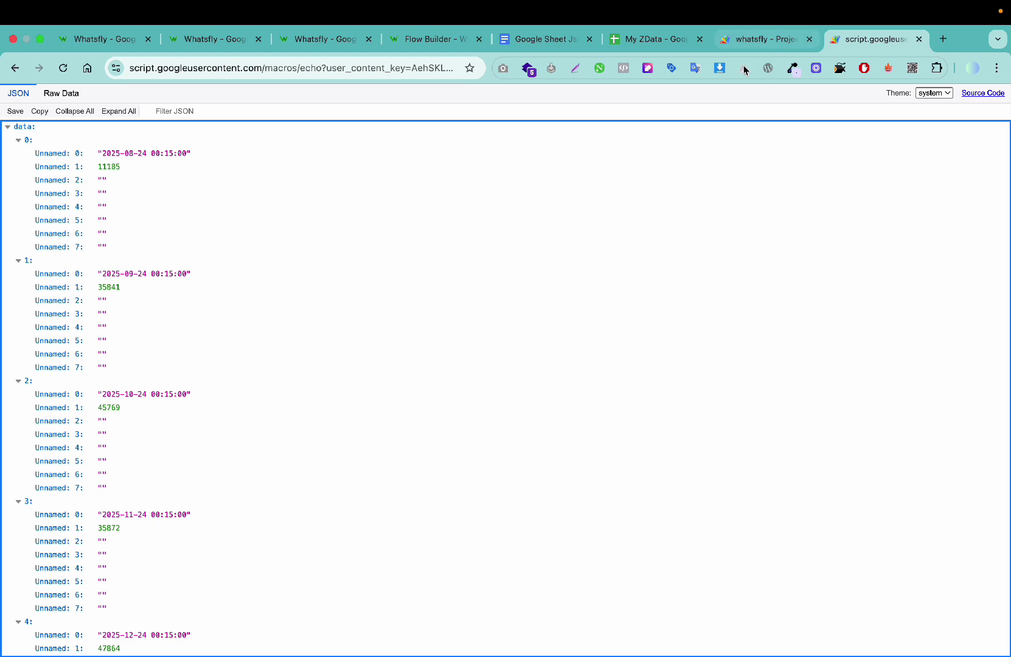
{"action": "left_click", "coordinate": [337, 69]}
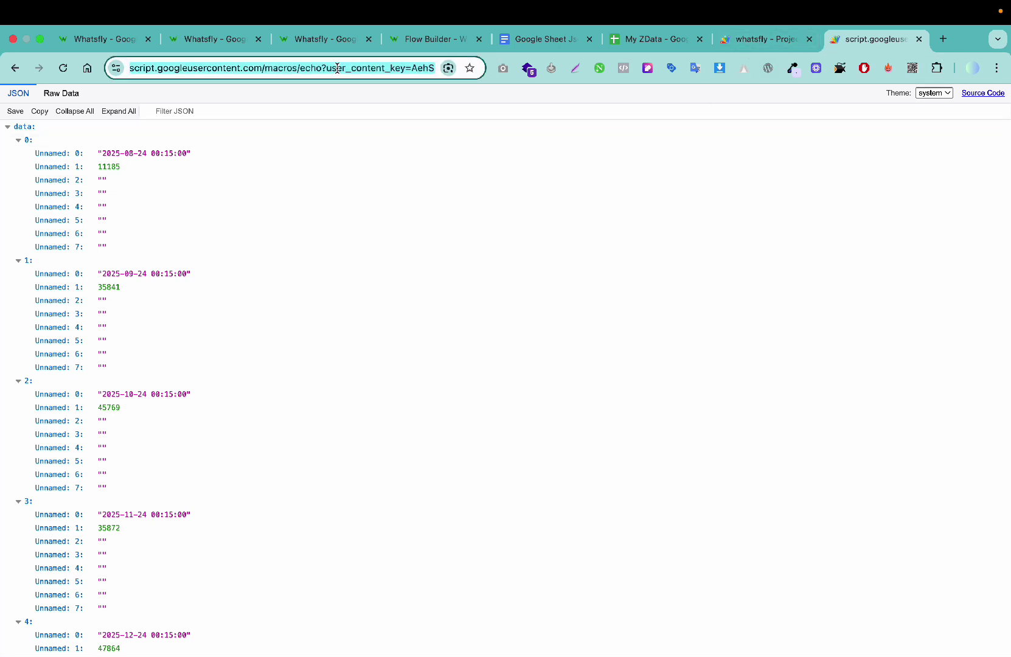
{"action": "key", "text": "ctrl+v"}
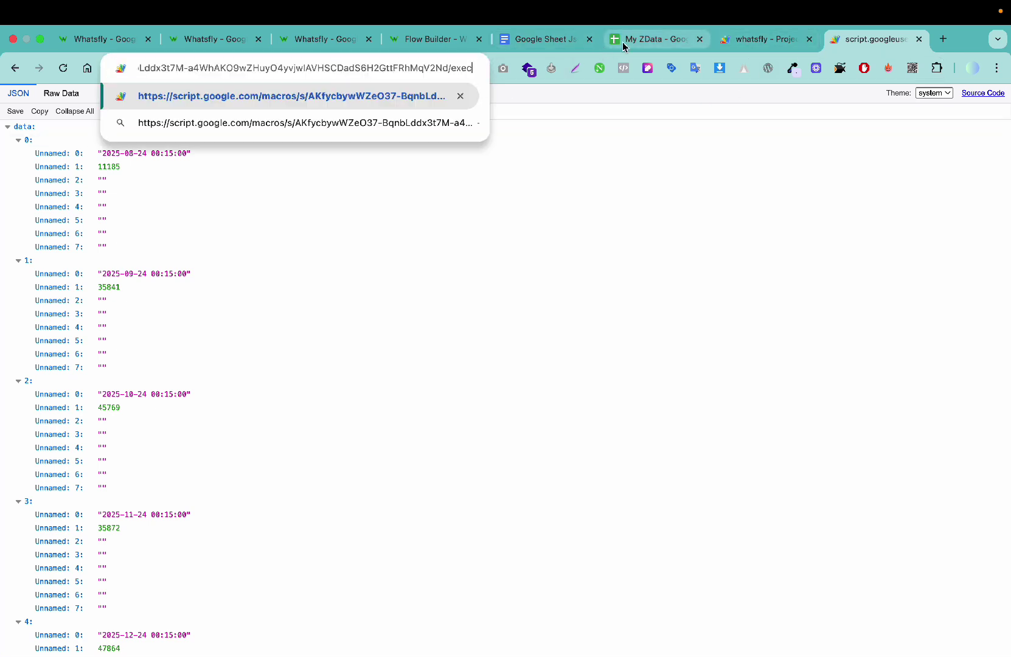
{"action": "left_click", "coordinate": [624, 47]}
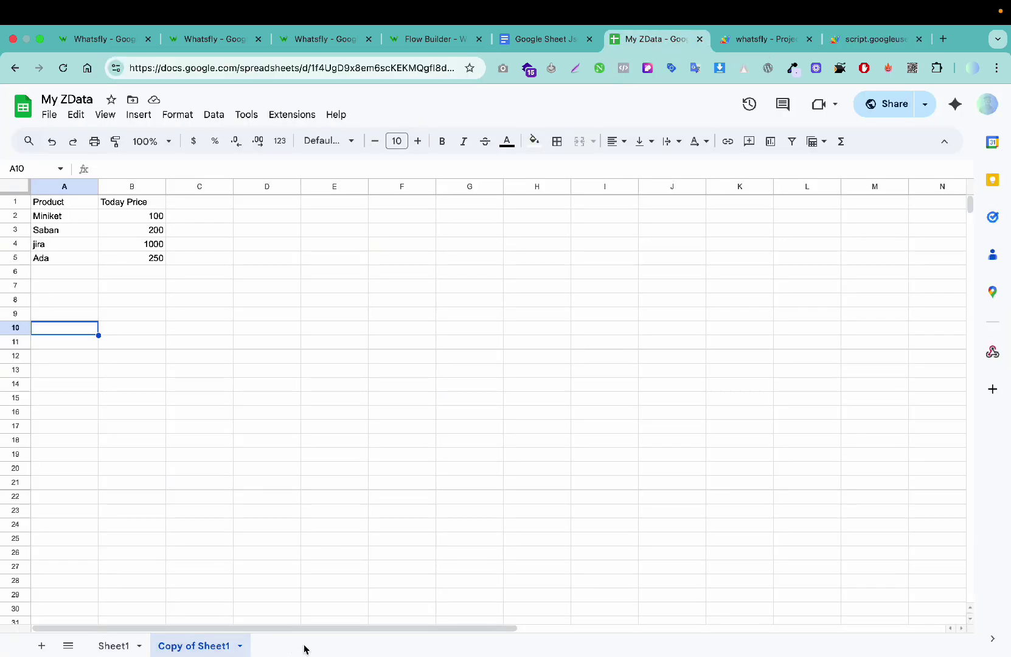
Step: Show Sheet1 and pick out its gid=0 identifier in the address bar
{"action": "left_click", "coordinate": [118, 646]}
{"action": "left_click_drag", "start_coordinate": [417, 67], "coordinate": [539, 76]}
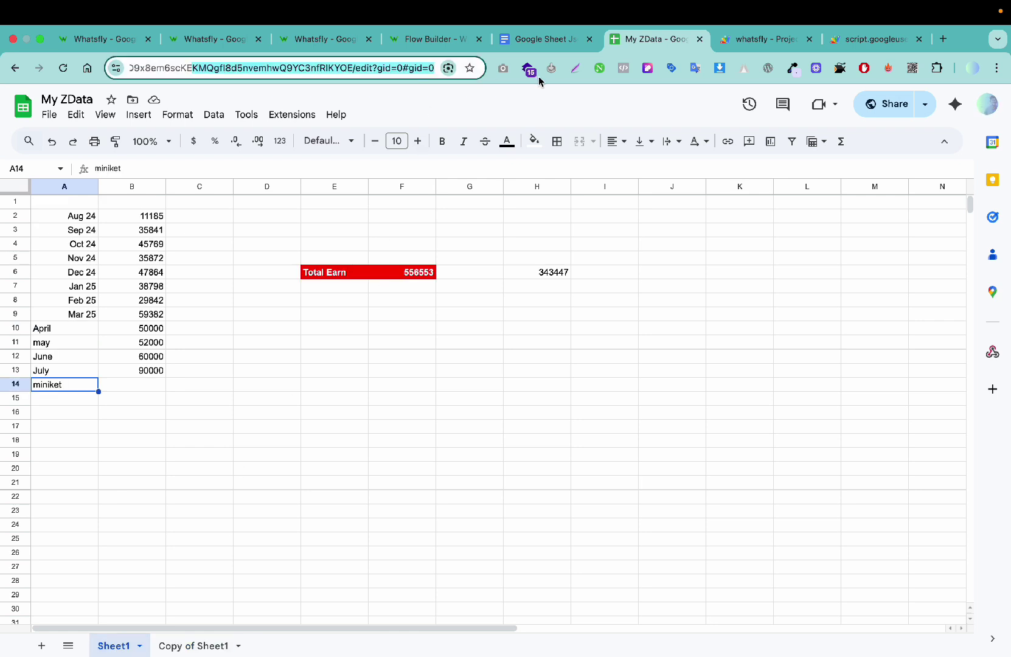
{"action": "left_click", "coordinate": [429, 67]}
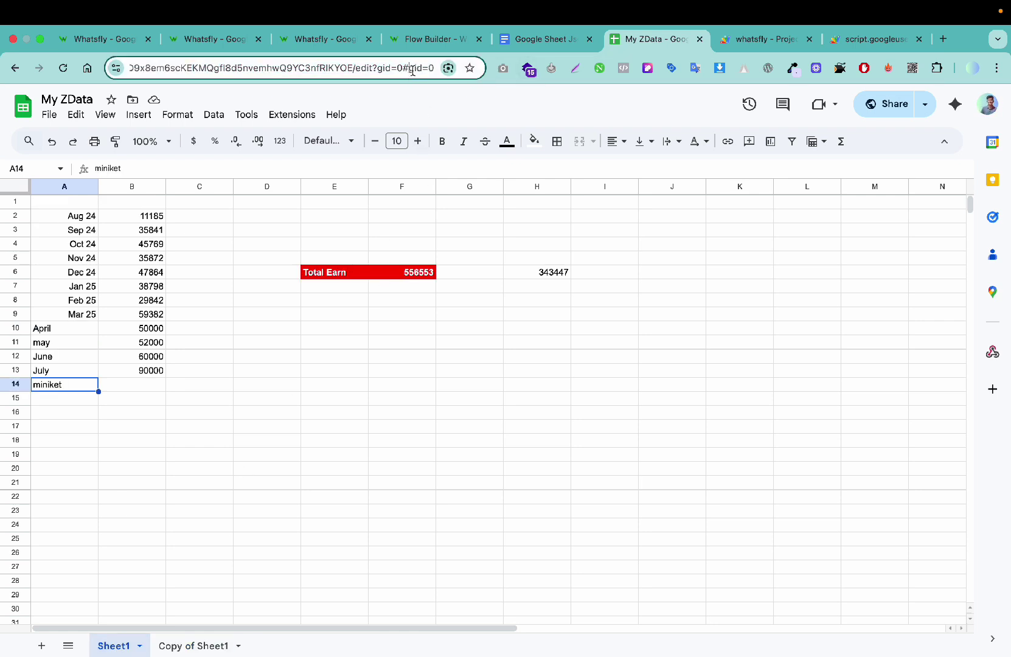
{"action": "left_click_drag", "start_coordinate": [411, 69], "coordinate": [452, 74]}
Step: Show Copy of Sheet1, select its gid=94172950 identifier, and return to the JSON tab
{"action": "left_click", "coordinate": [217, 643]}
{"action": "left_click_drag", "start_coordinate": [433, 67], "coordinate": [433, 93]}
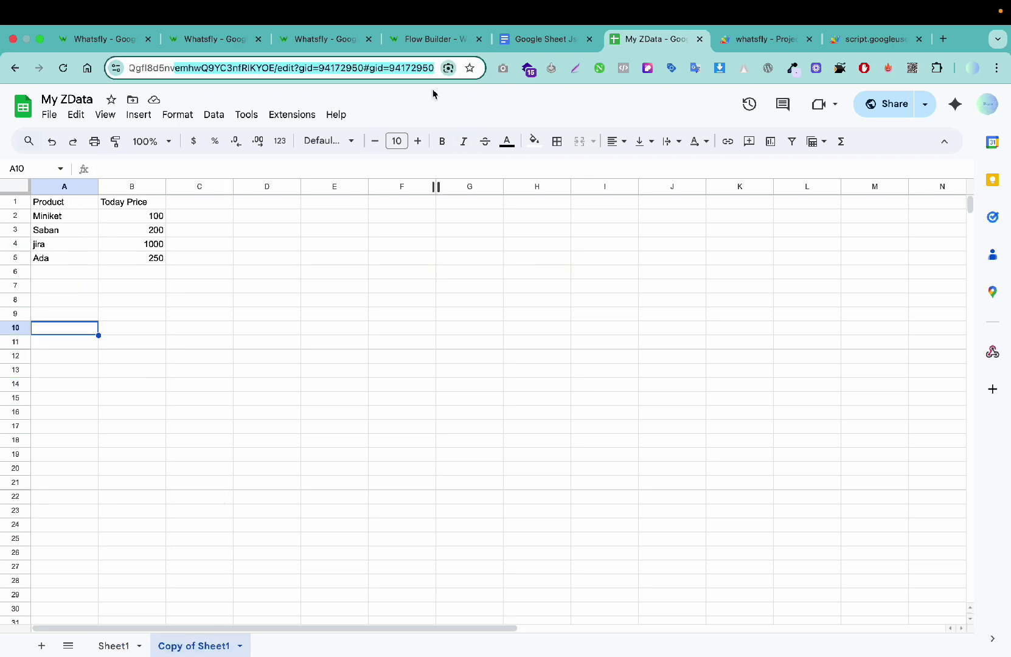
{"action": "left_click_drag", "start_coordinate": [379, 68], "coordinate": [551, 75]}
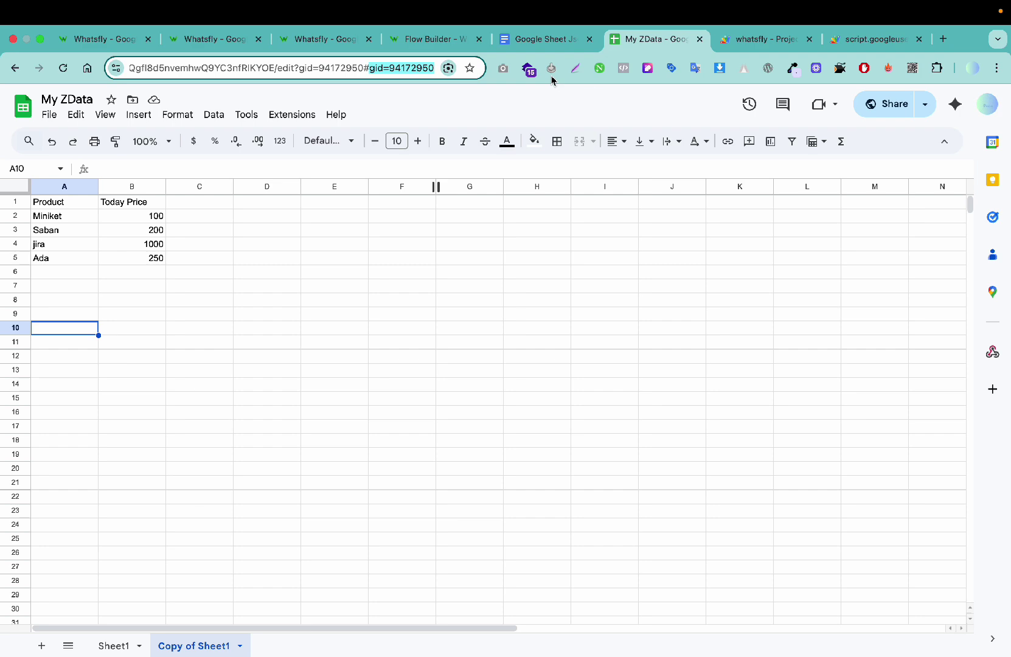
{"action": "left_click", "coordinate": [846, 41]}
Step: Append ?gid=94172950 to the /exec URL and load that sheet's JSON
{"action": "left_click", "coordinate": [708, 40]}
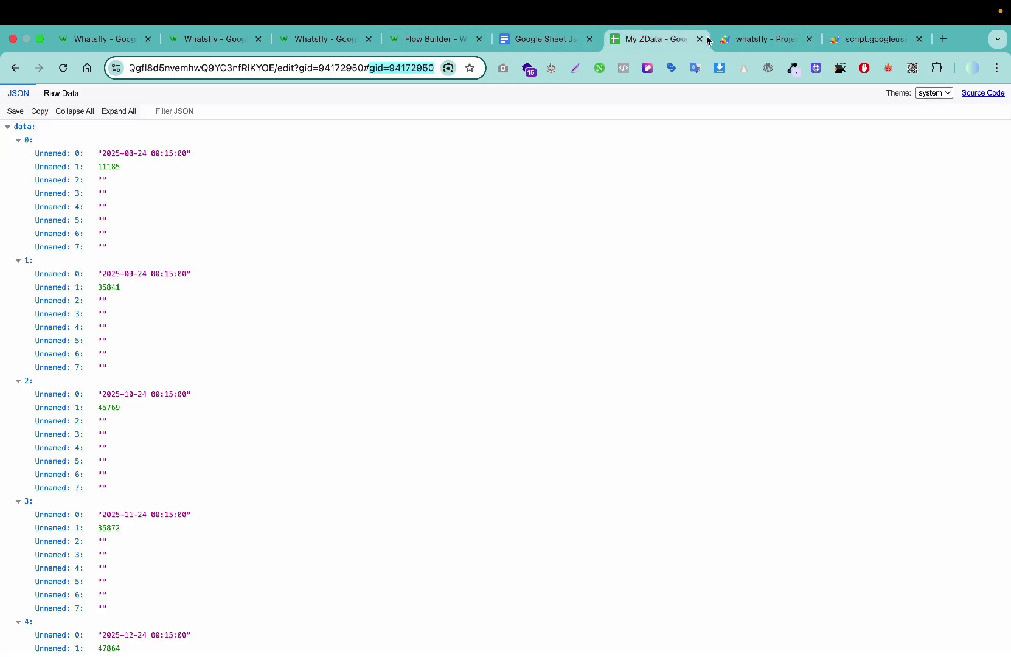
{"action": "left_click", "coordinate": [731, 39]}
{"action": "left_click", "coordinate": [876, 39]}
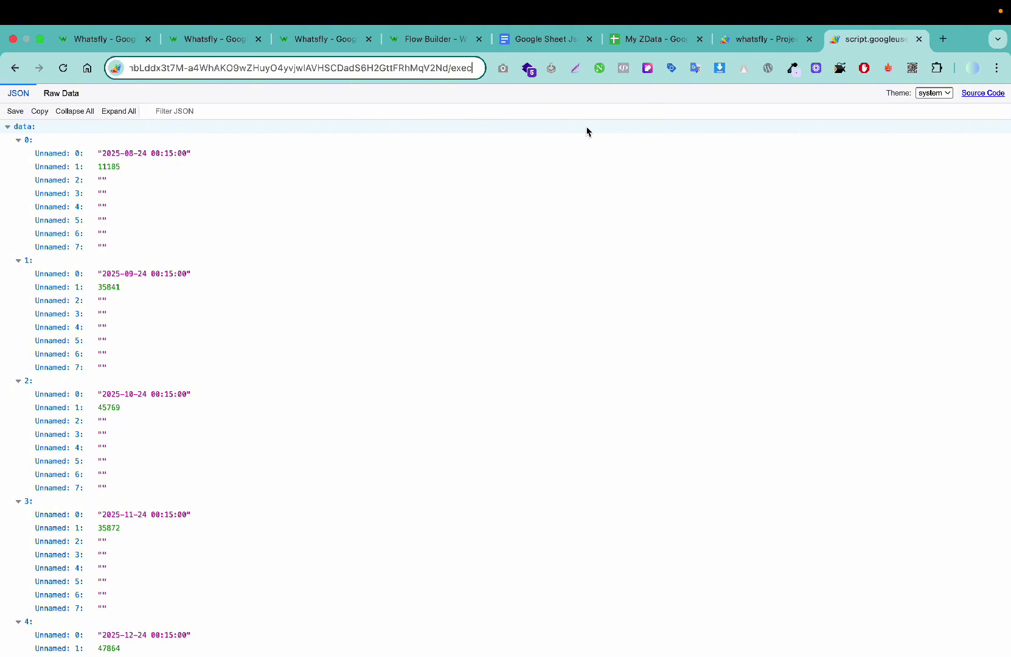
{"action": "type", "text": "?"}
{"action": "key", "text": "super+v"}
{"action": "key", "text": "Return"}
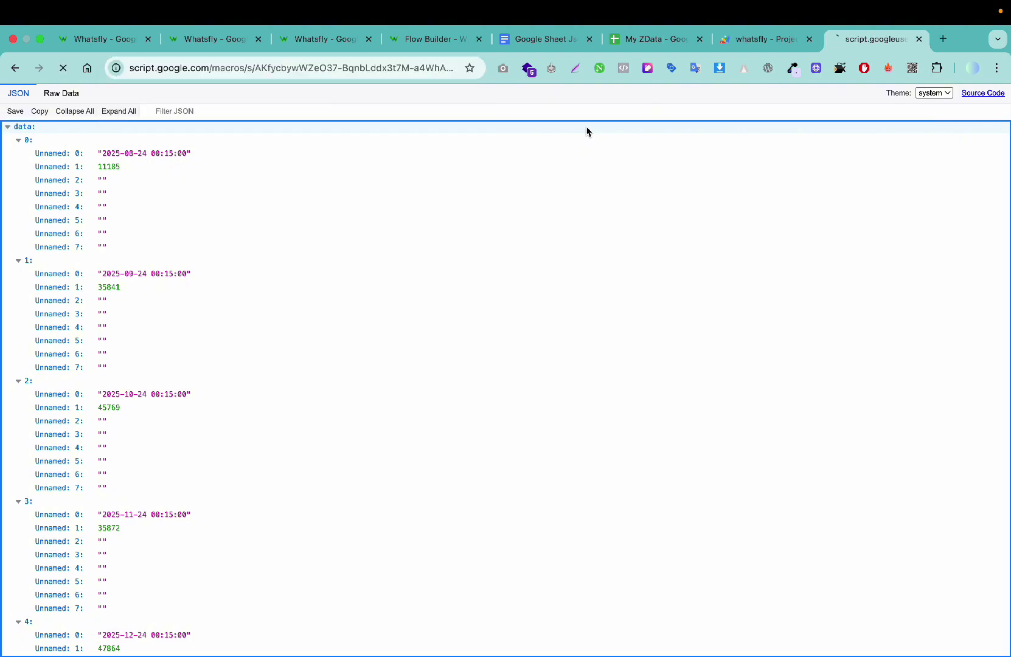
{"action": "left_click", "coordinate": [448, 64]}
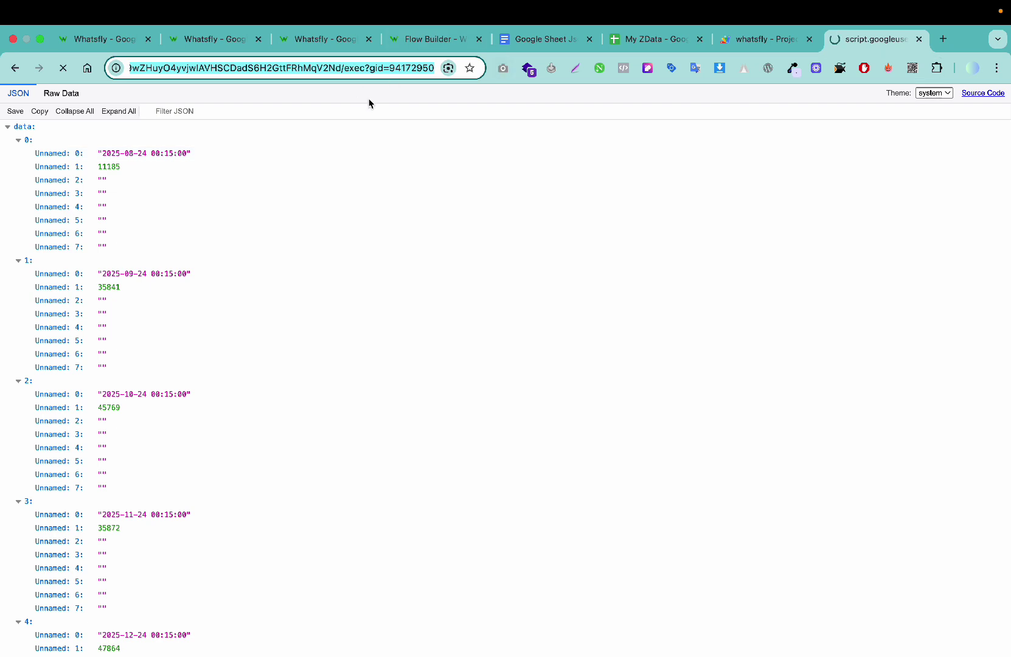
Step: View the product-price JSON as Raw Data, select the line, then return to Whatsfly
{"action": "scroll", "coordinate": [401, 233], "scroll_direction": "down", "scroll_amount": 1}
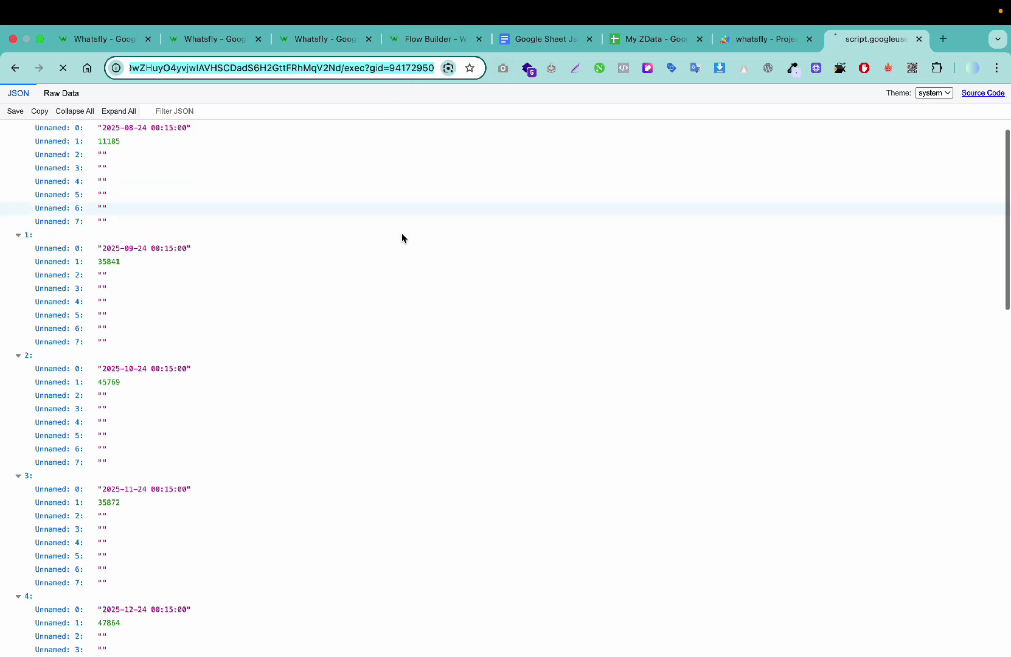
{"action": "left_click_drag", "start_coordinate": [121, 129], "coordinate": [239, 126]}
{"action": "left_click", "coordinate": [62, 94]}
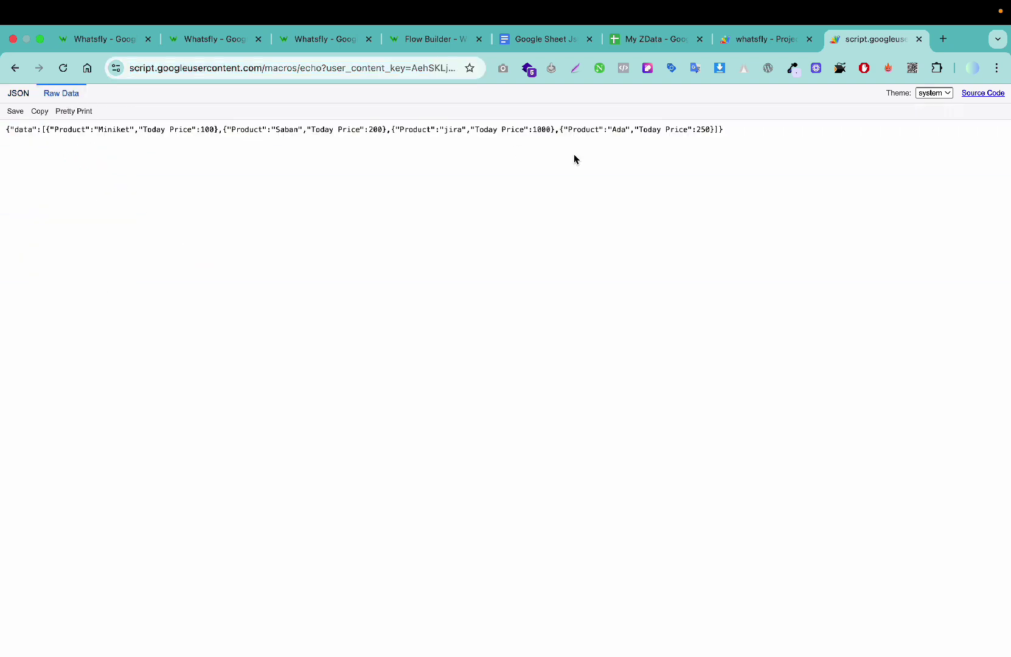
{"action": "left_click_drag", "start_coordinate": [57, 135], "coordinate": [11, 132]}
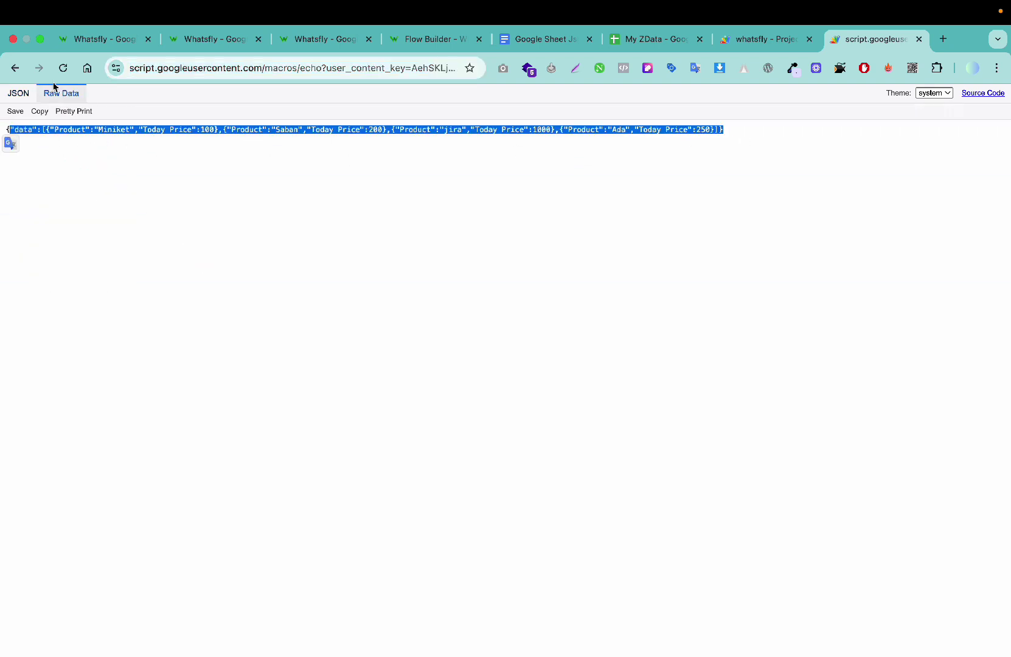
{"action": "left_click", "coordinate": [138, 153]}
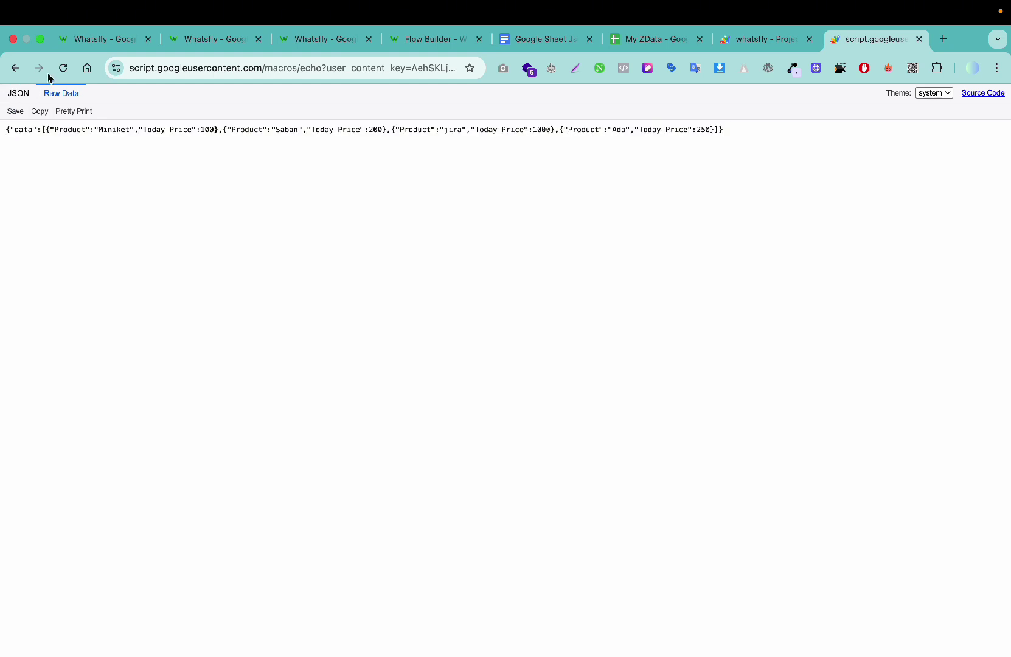
{"action": "left_click", "coordinate": [127, 42]}
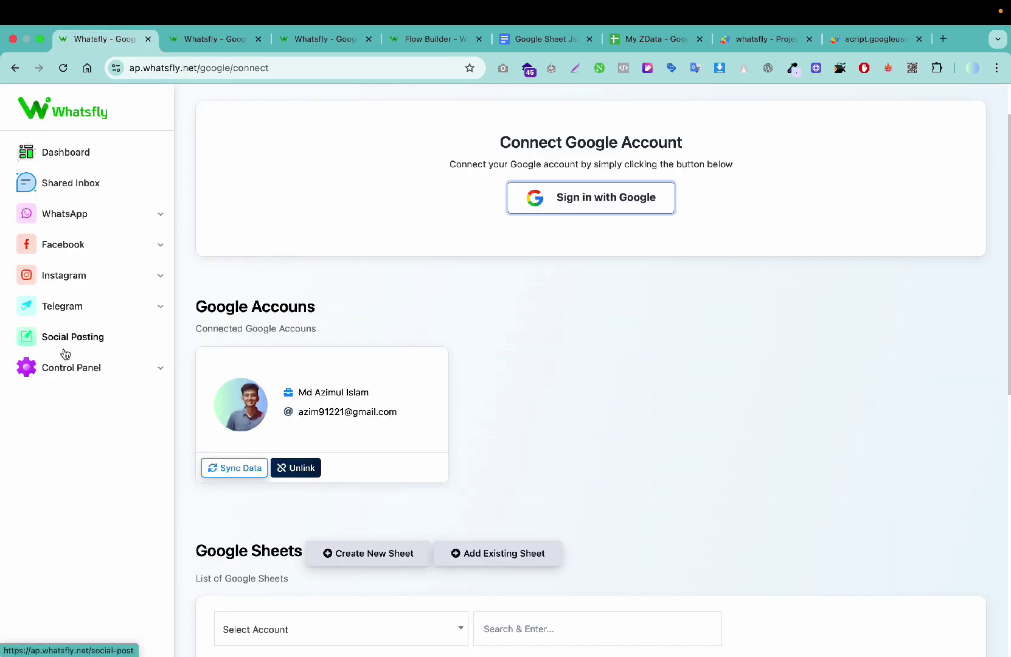
Step: Open Control Panel > Settings & Integration > AI Training Campaign and start a new campaign
{"action": "left_click", "coordinate": [95, 378]}
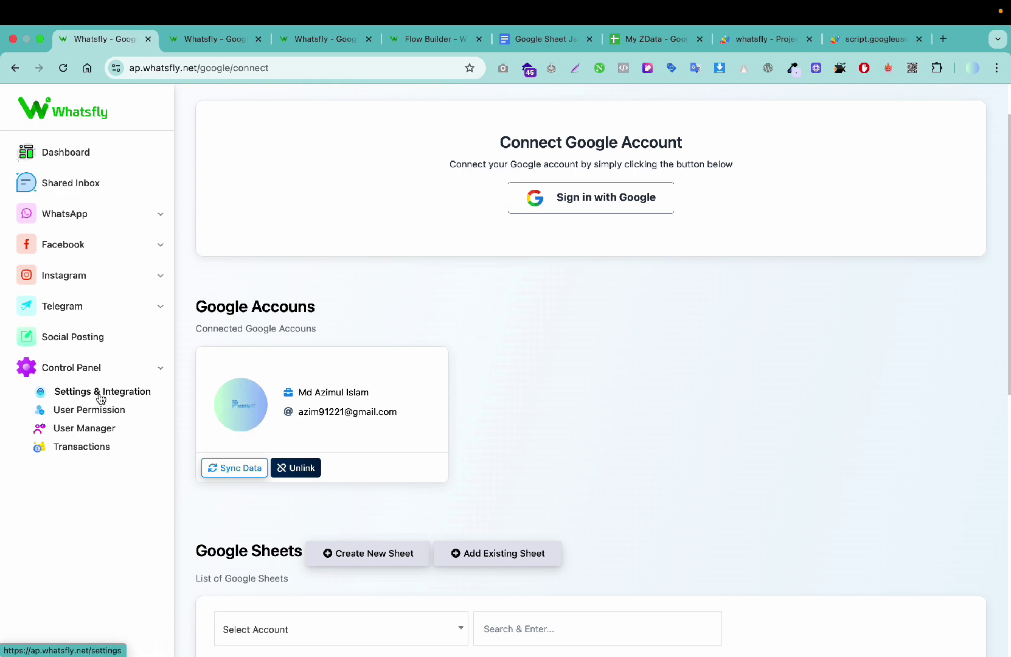
{"action": "left_click", "coordinate": [101, 396]}
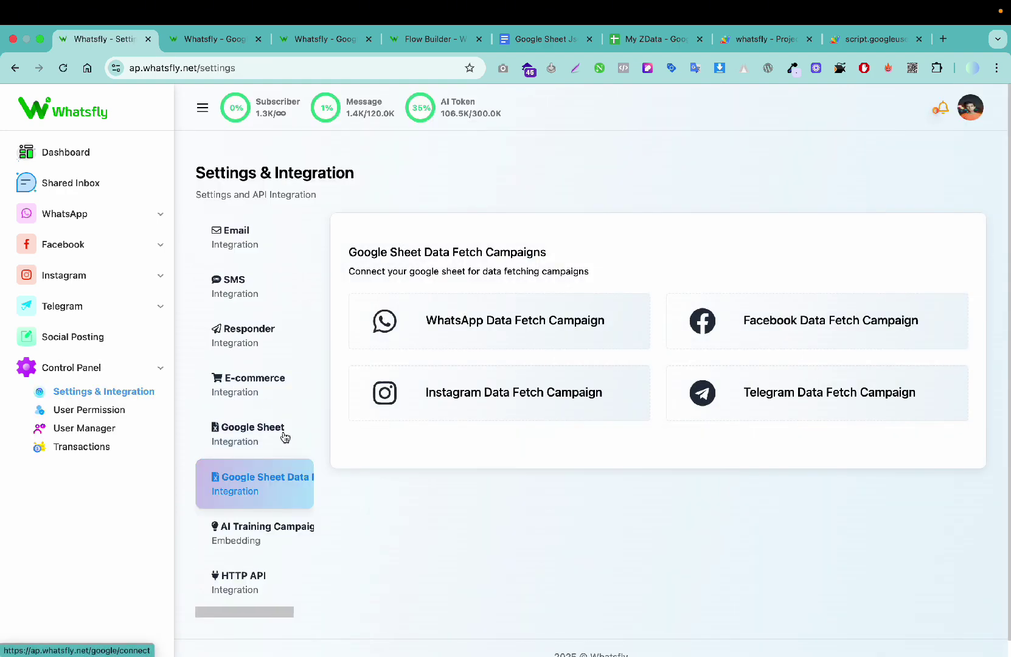
{"action": "scroll", "coordinate": [274, 496], "scroll_direction": "down", "scroll_amount": 1}
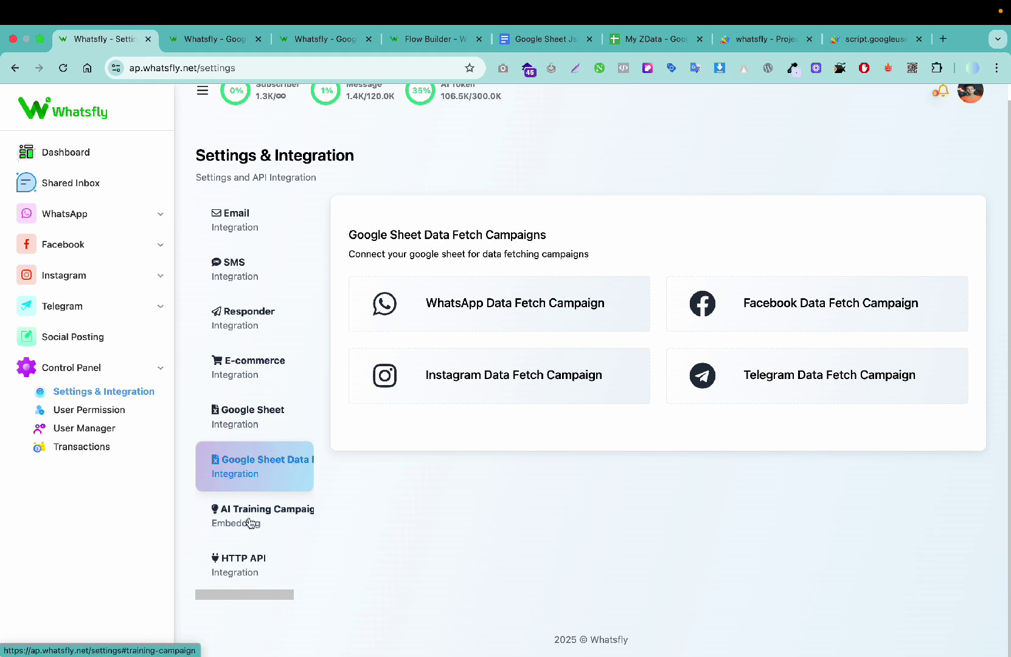
{"action": "left_click", "coordinate": [275, 516]}
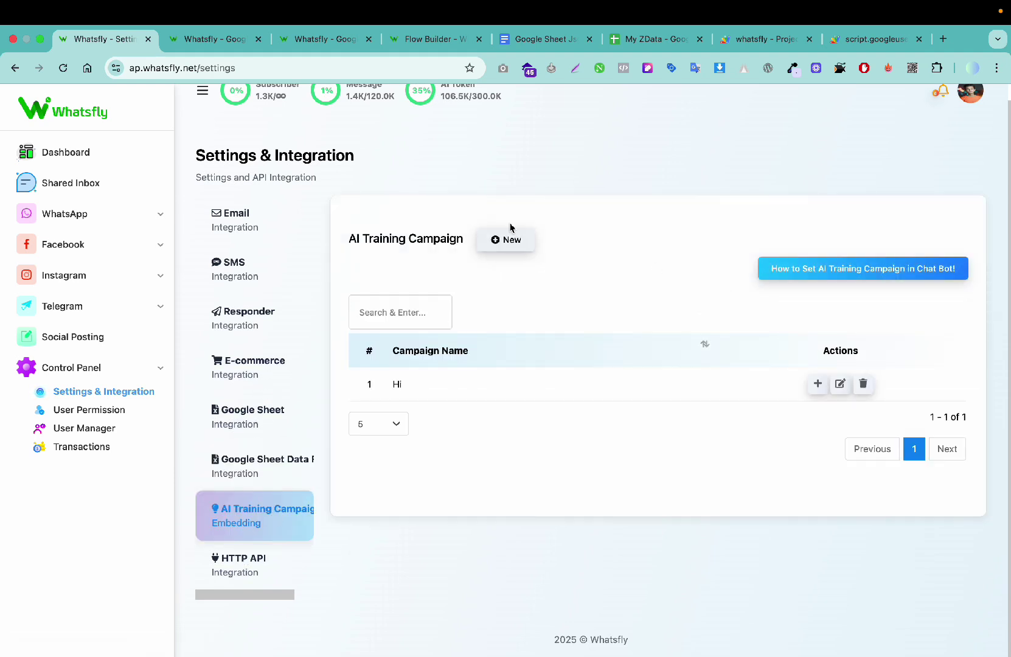
{"action": "left_click", "coordinate": [510, 239]}
Step: Name the campaign 'Test', save it, and confirm the success message
{"action": "left_click", "coordinate": [572, 175]}
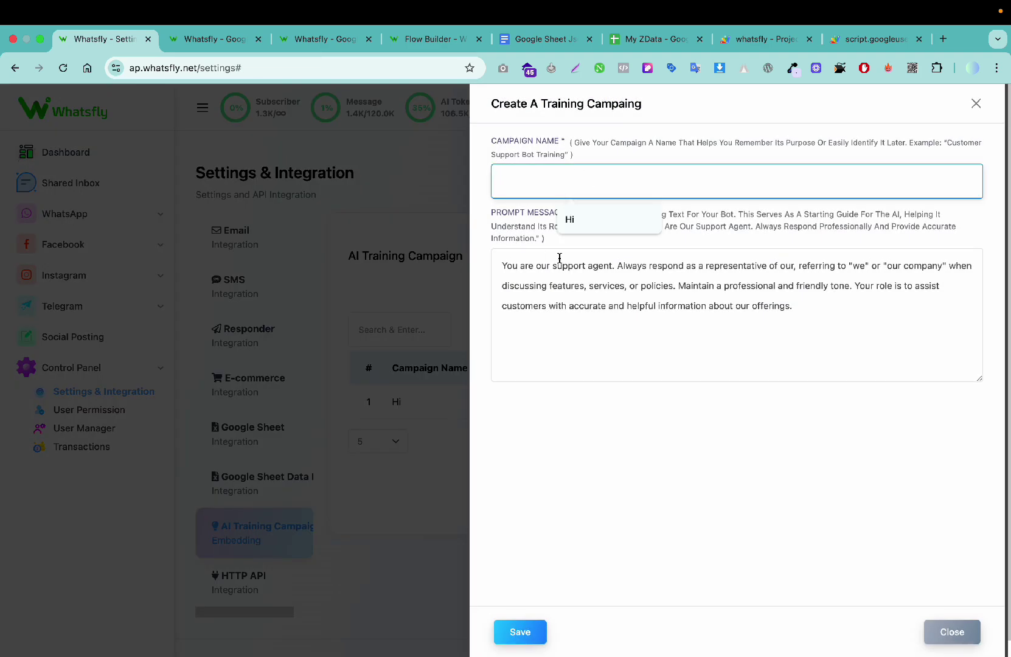
{"action": "left_click", "coordinate": [529, 286]}
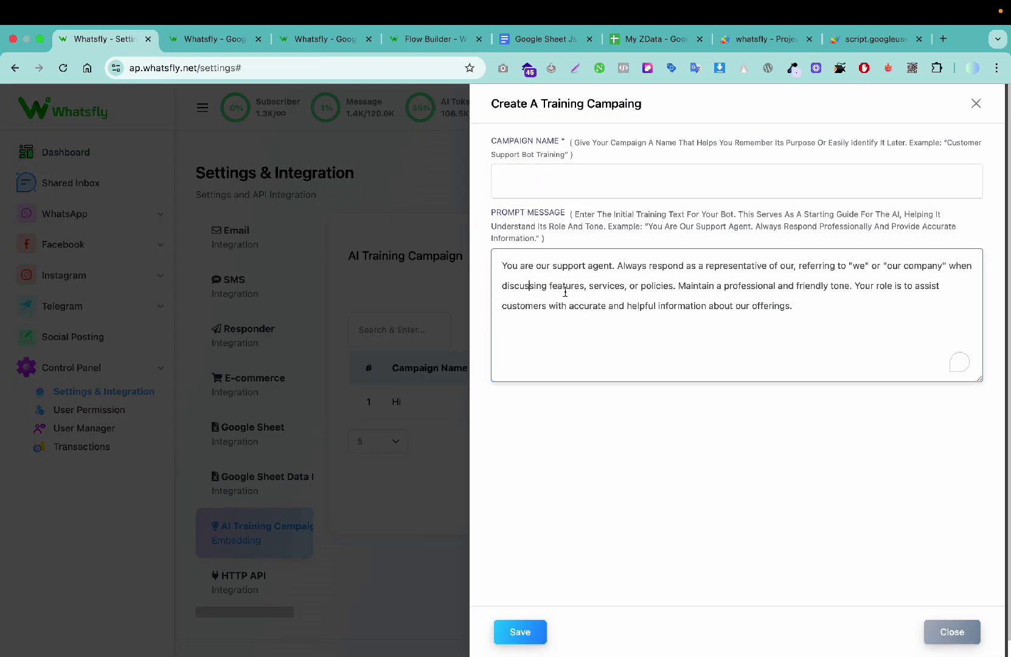
{"action": "key", "text": "super+a"}
{"action": "key", "text": "BackSpace"}
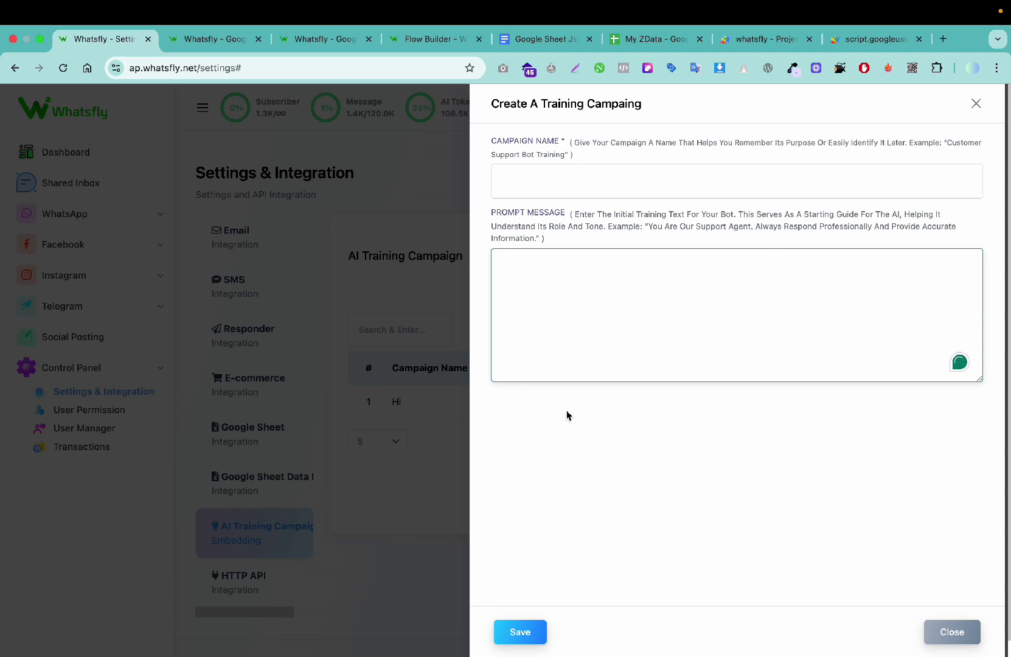
{"action": "left_click", "coordinate": [946, 633]}
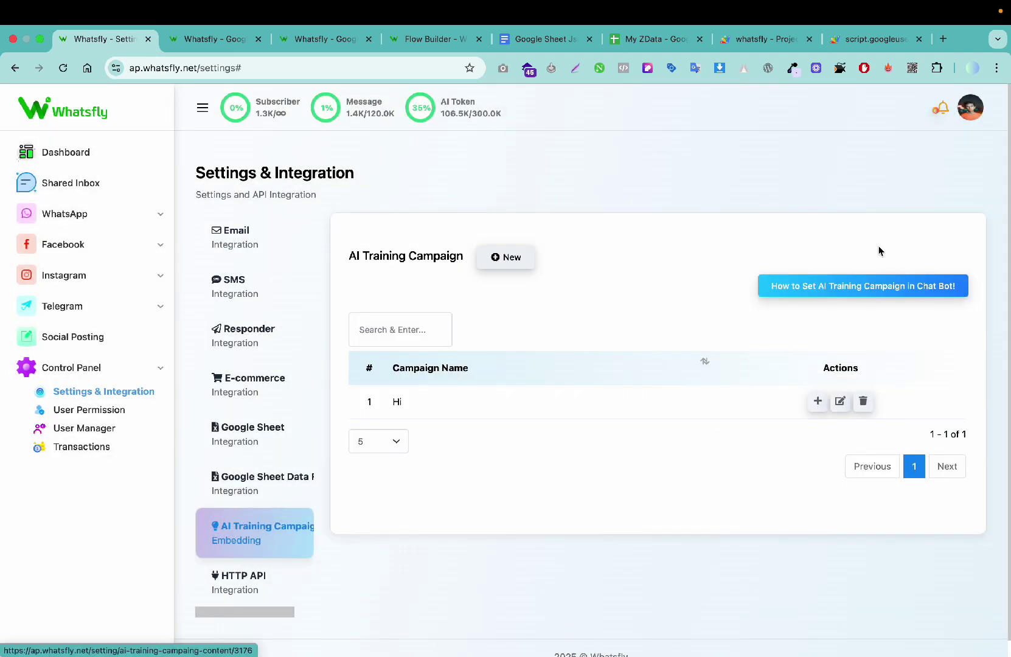
{"action": "left_click", "coordinate": [870, 286]}
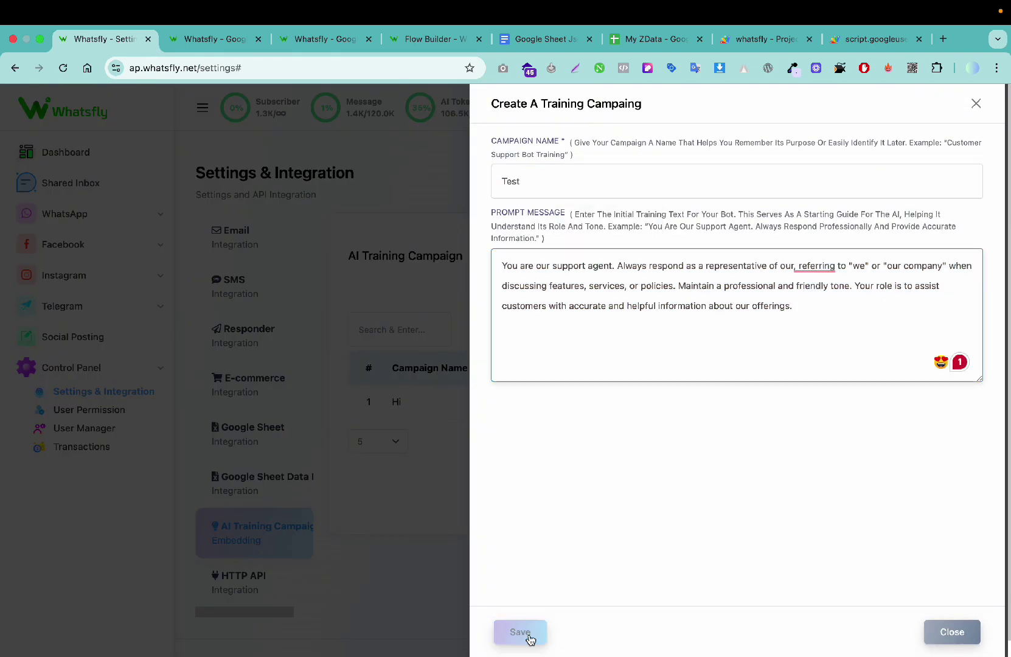
{"action": "left_click", "coordinate": [521, 633]}
{"action": "left_click", "coordinate": [518, 450]}
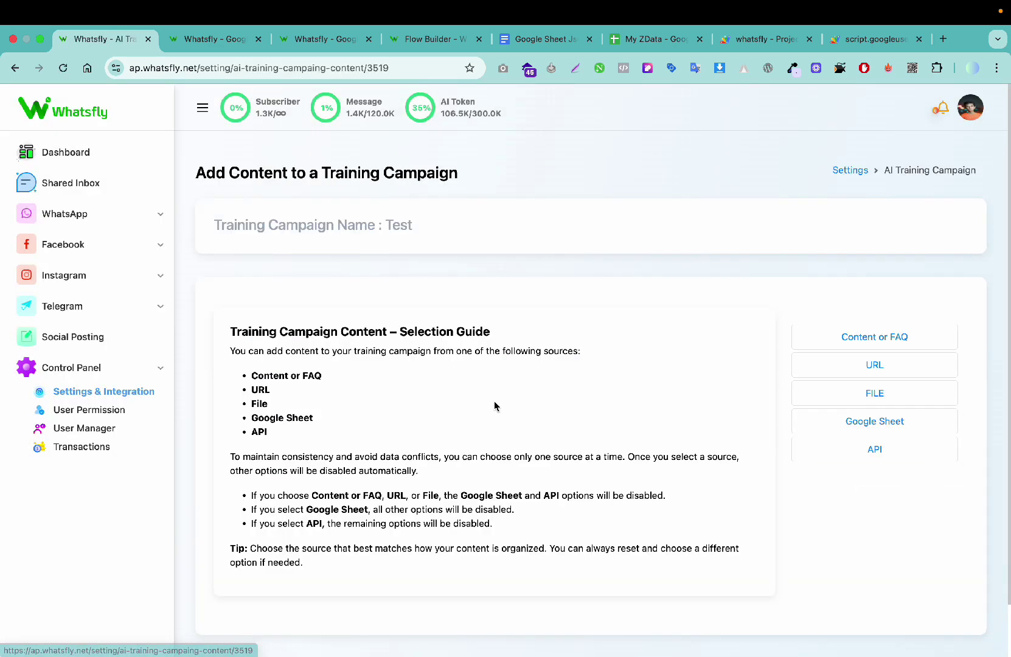
Step: Browse the Content or FAQ, URL, File and Google Sheet training sources
{"action": "left_click", "coordinate": [886, 344]}
{"action": "left_click", "coordinate": [512, 344]}
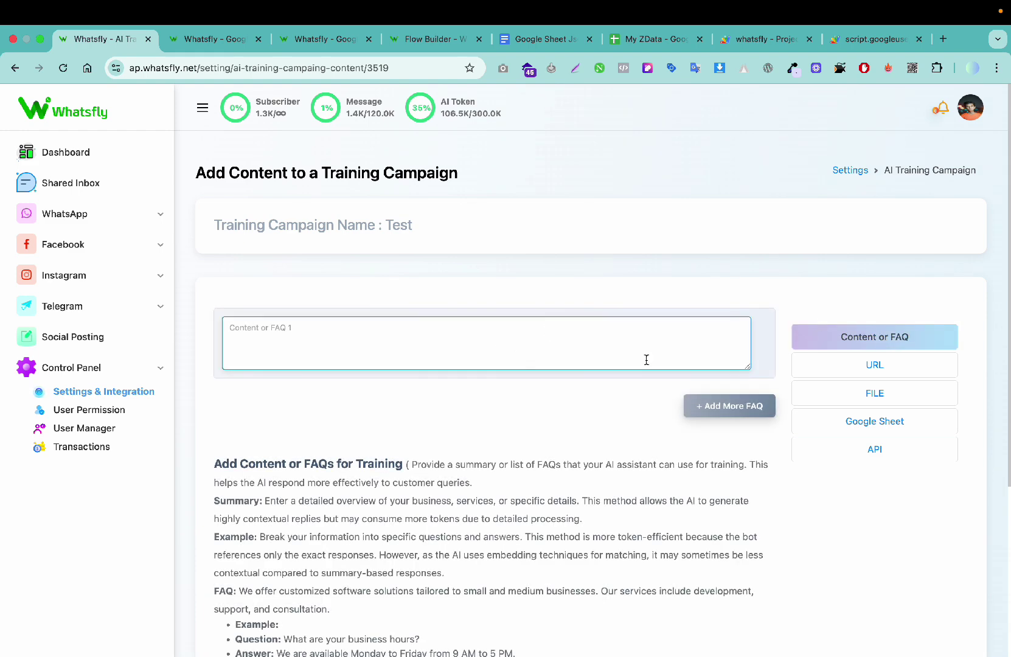
{"action": "left_click", "coordinate": [836, 364]}
{"action": "left_click", "coordinate": [860, 395]}
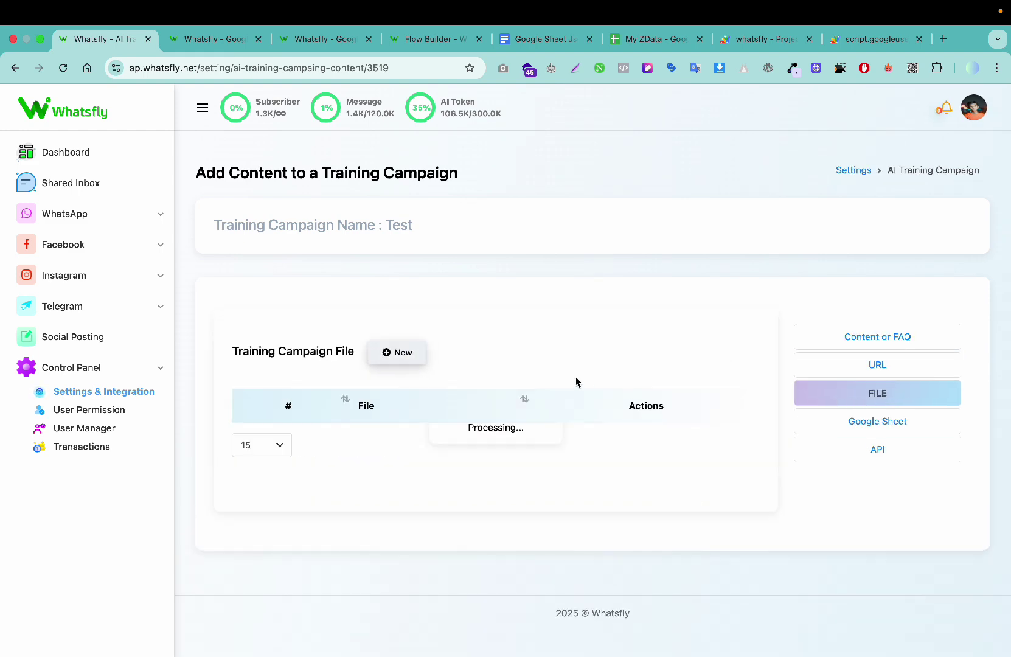
{"action": "left_click", "coordinate": [869, 419]}
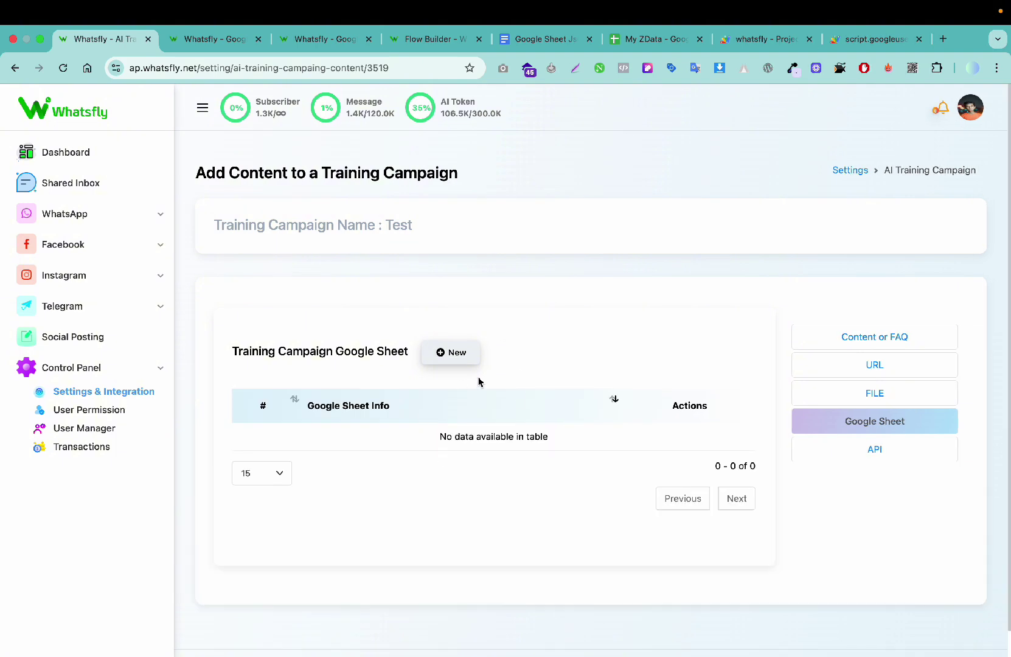
Step: Open the add Google Sheet panel and close it without adding a sheet
{"action": "left_click", "coordinate": [447, 358]}
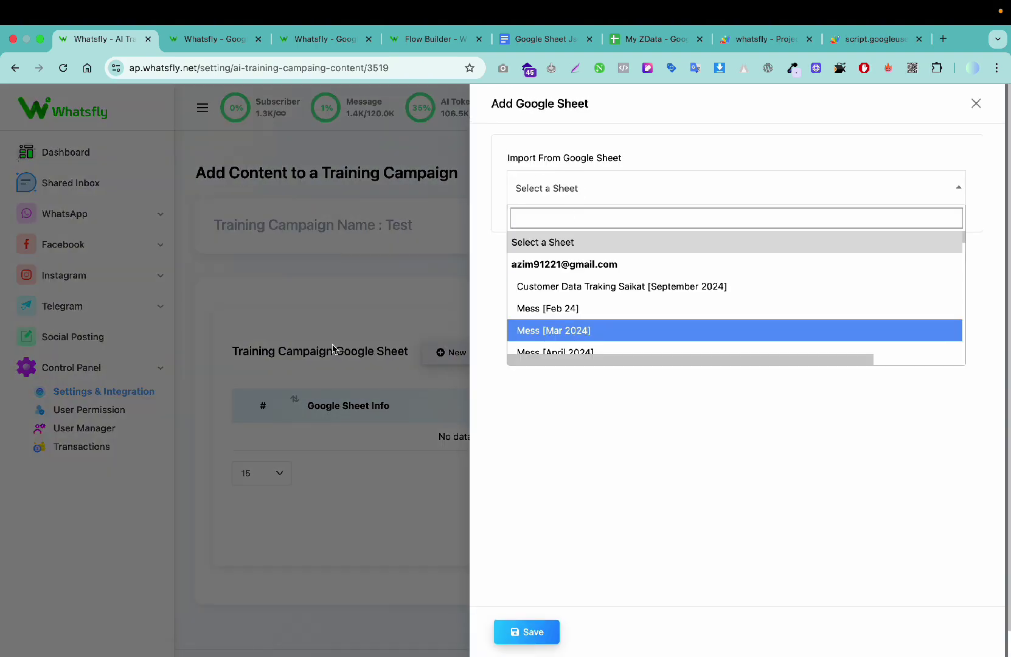
{"action": "left_click", "coordinate": [335, 348]}
{"action": "left_click", "coordinate": [969, 109]}
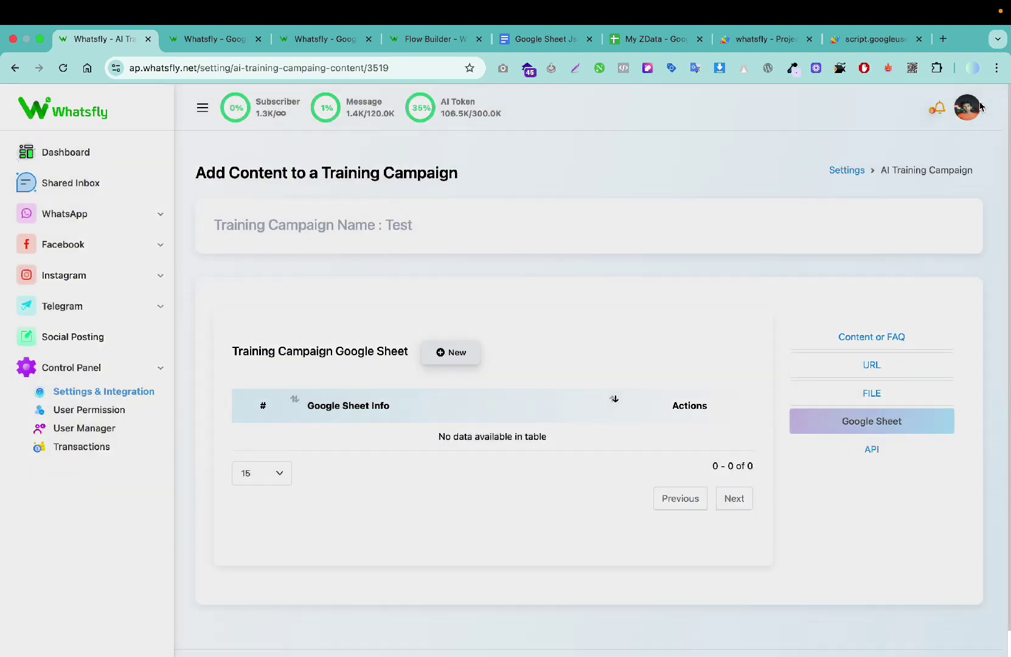
Step: Preview the API training source's add panel, then show the HTTP API Integration settings
{"action": "left_click", "coordinate": [858, 449]}
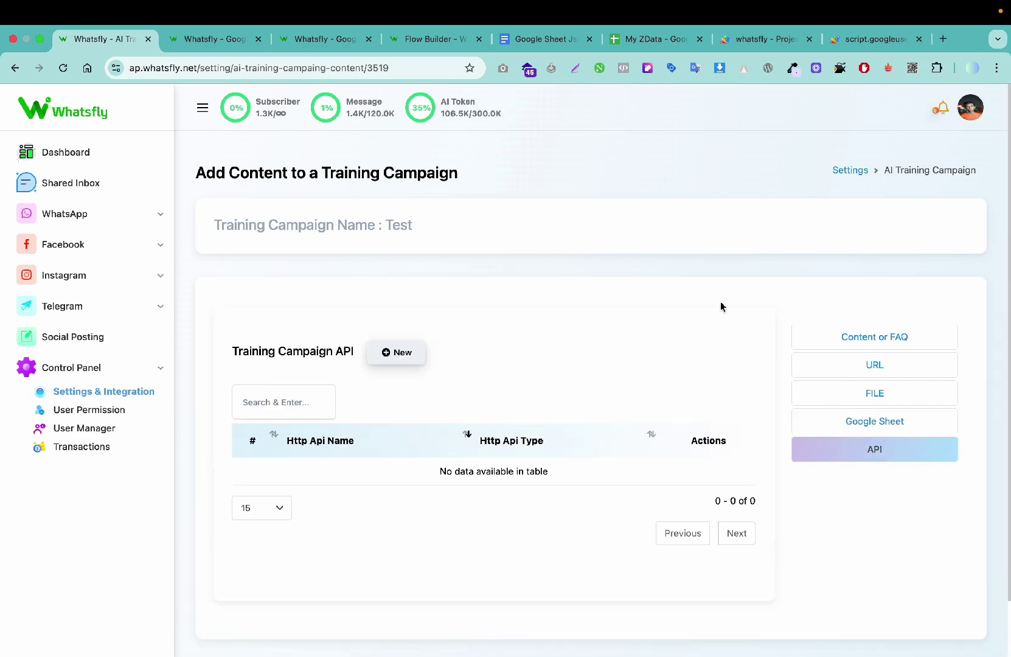
{"action": "left_click", "coordinate": [396, 354]}
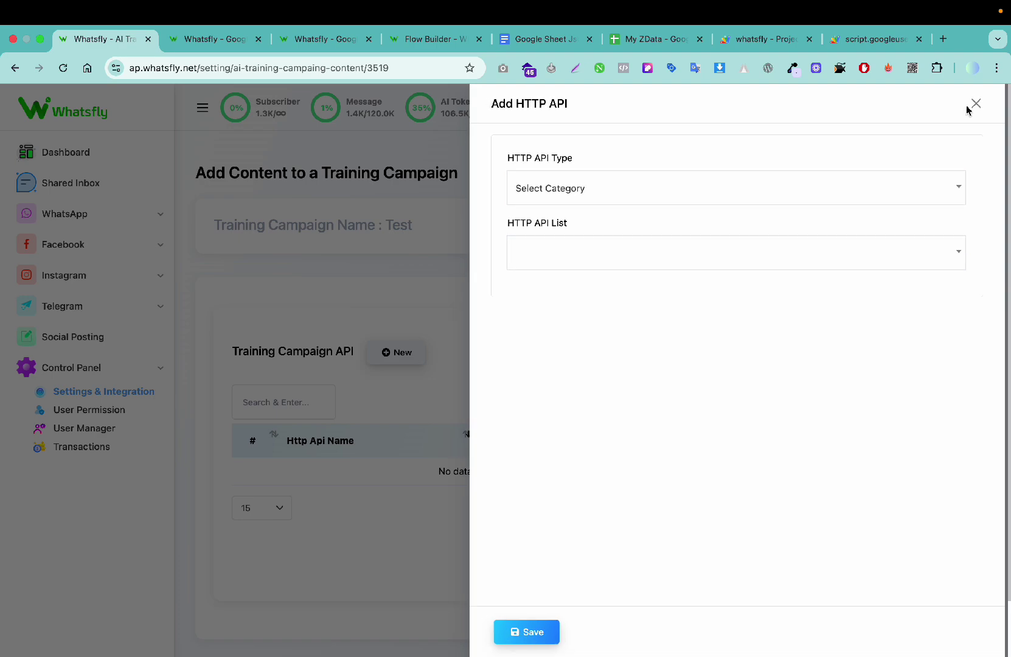
{"action": "left_click", "coordinate": [974, 105]}
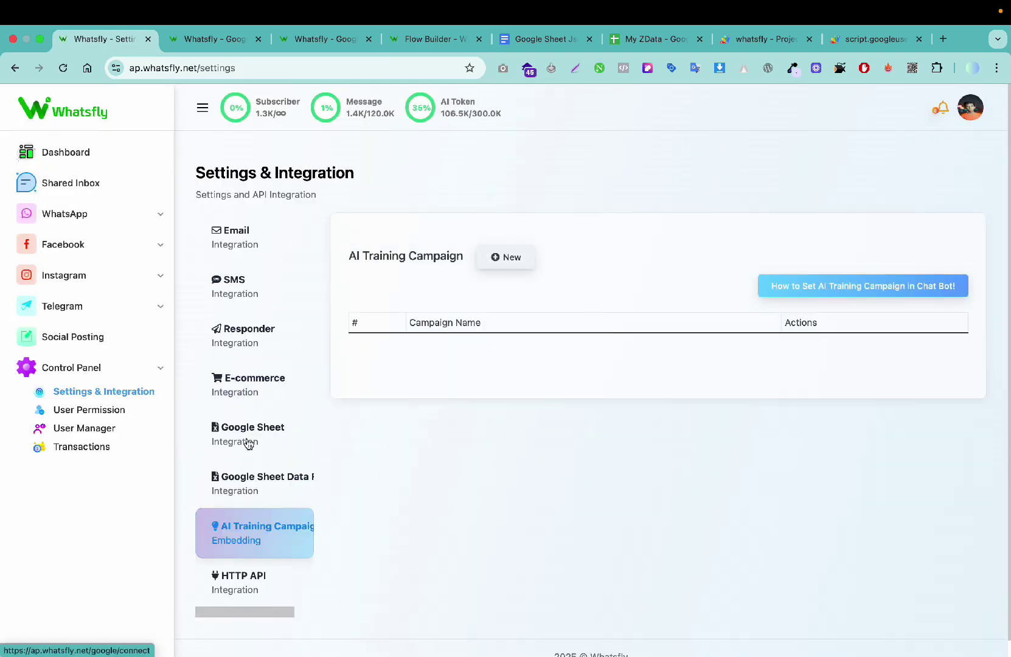
{"action": "left_click", "coordinate": [248, 585]}
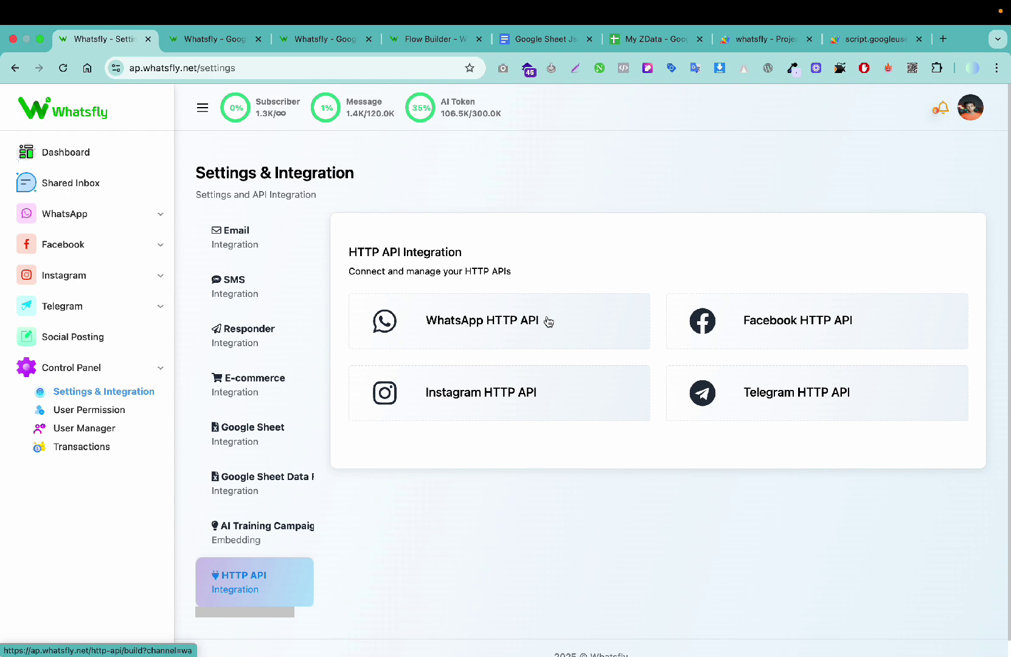
Step: Delete the existing connection from the WhatsApp HTTP API builder
{"action": "left_click", "coordinate": [517, 320]}
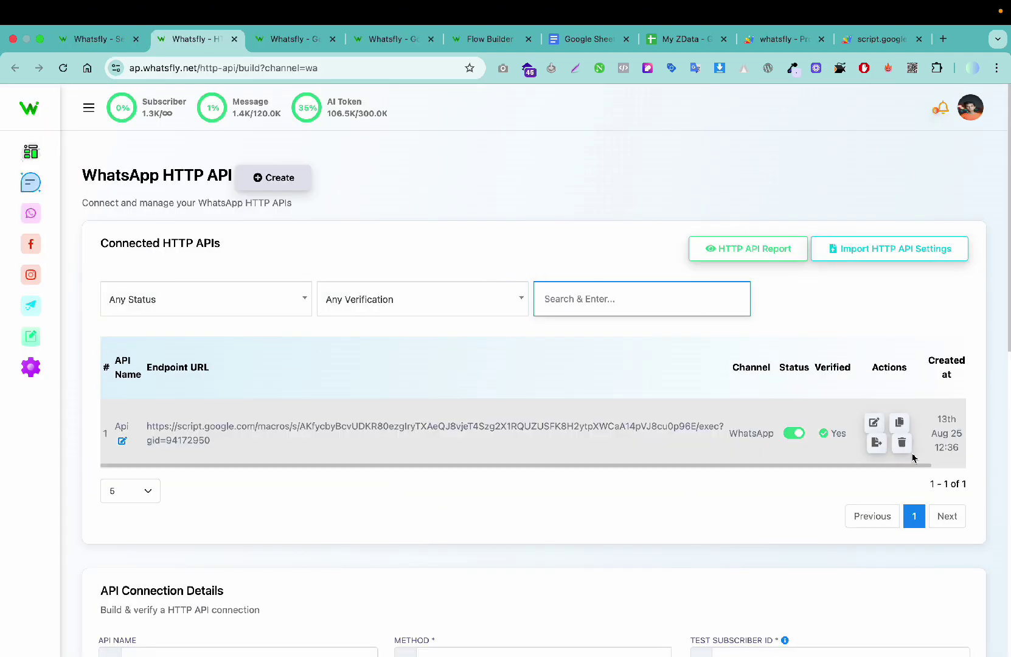
{"action": "left_click", "coordinate": [902, 442]}
{"action": "left_click", "coordinate": [476, 459]}
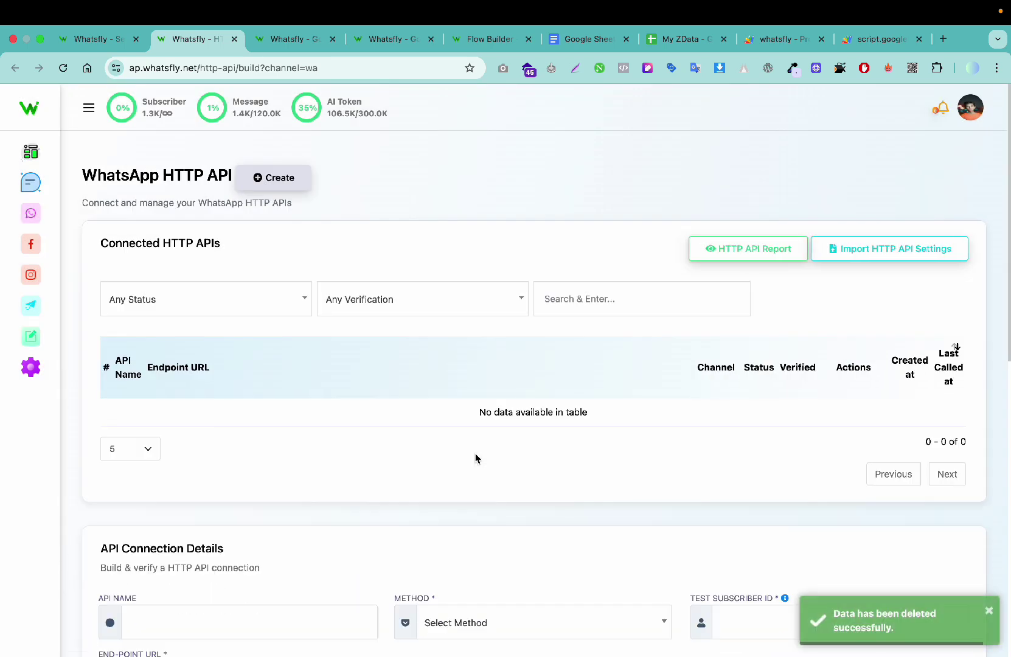
Step: Create a new HTTP API named 'Test Api' using GET with the Apps Script web app URL
{"action": "left_click", "coordinate": [292, 185]}
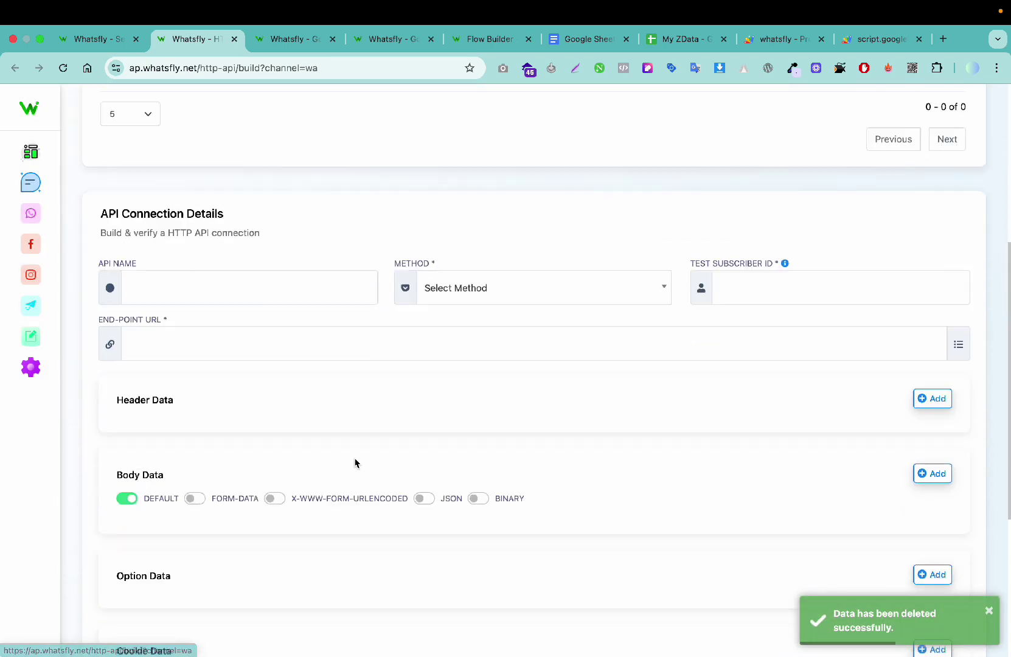
{"action": "left_click", "coordinate": [273, 191]}
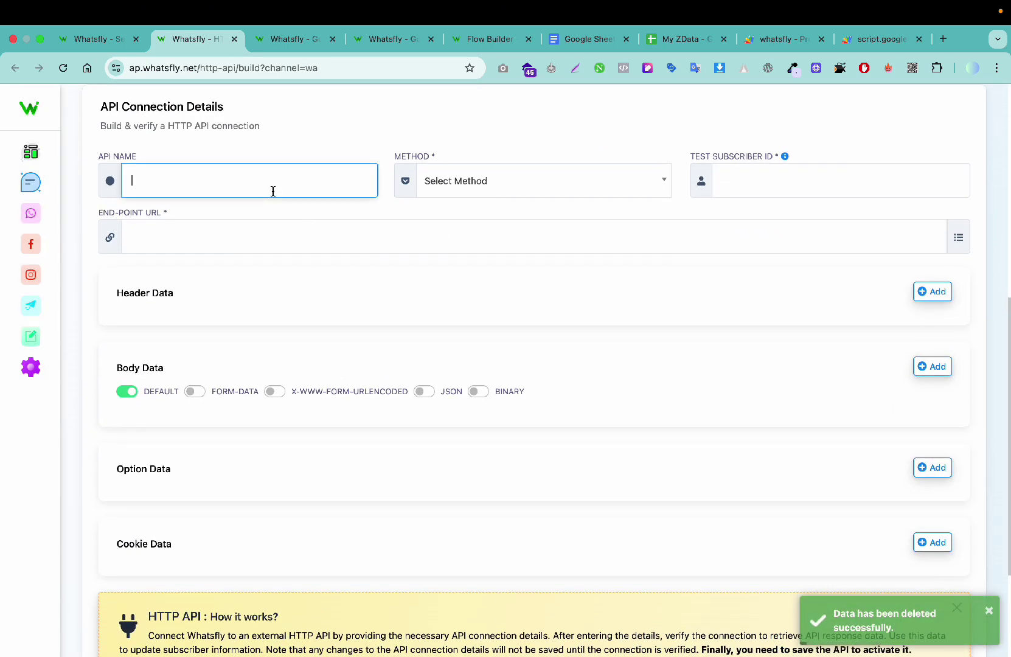
{"action": "type", "text": "Test Api"}
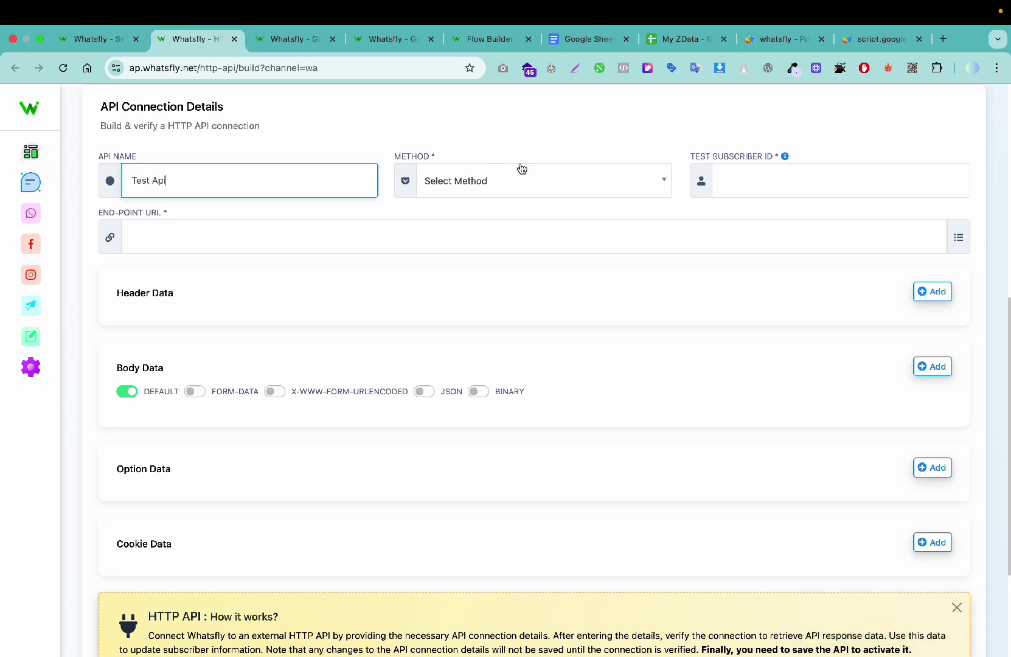
{"action": "left_click", "coordinate": [521, 168]}
{"action": "left_click", "coordinate": [481, 235]}
{"action": "left_click", "coordinate": [752, 172]}
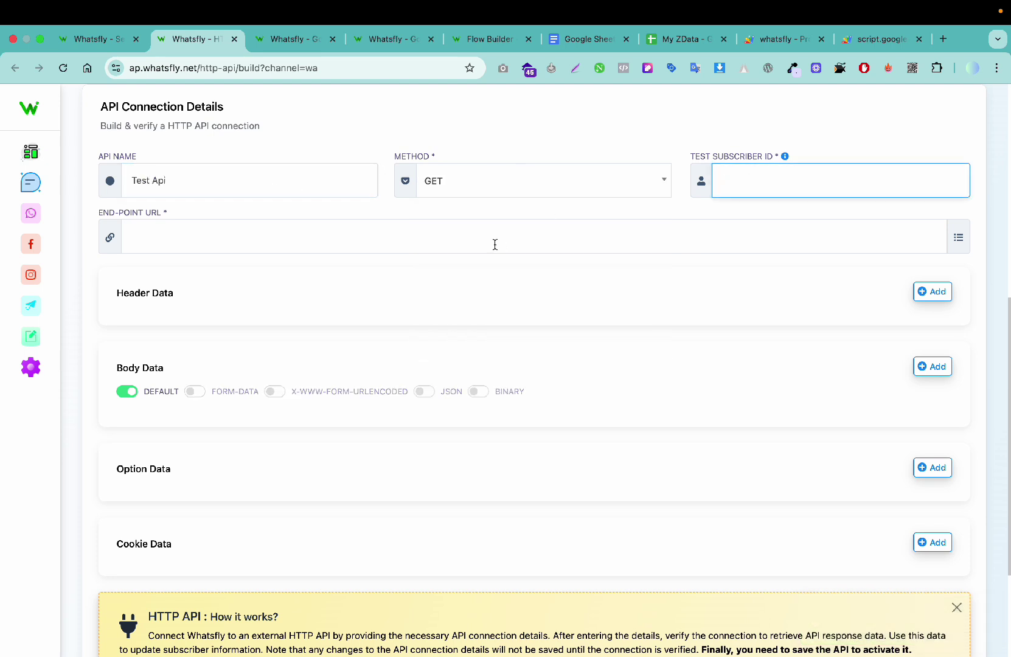
{"action": "left_click", "coordinate": [395, 245]}
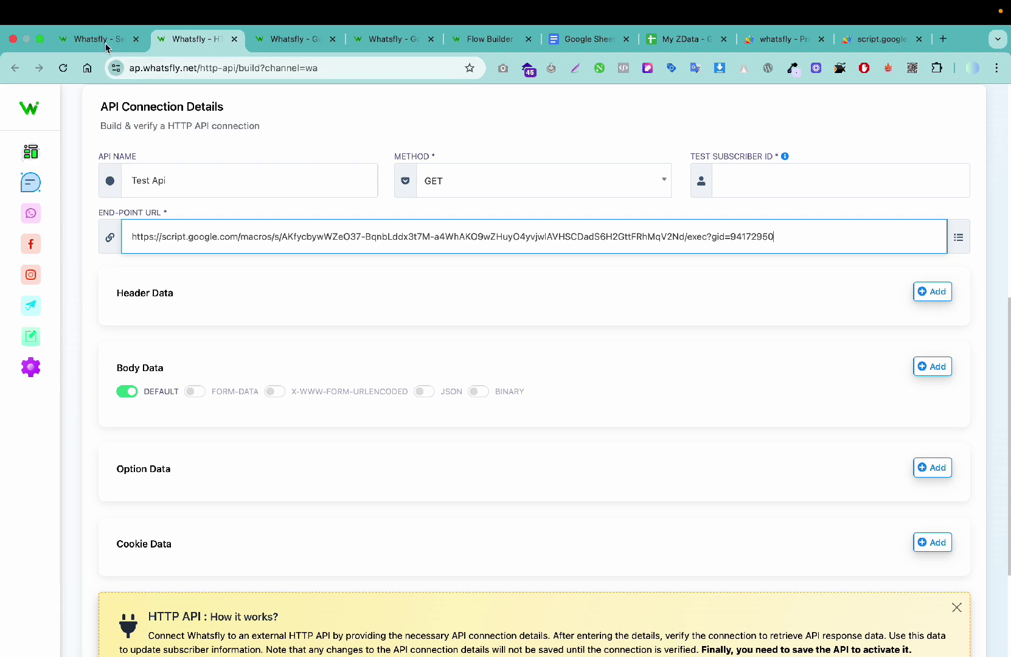
Step: Copy the first WhatsApp subscriber's ID and paste it as the Test Subscriber ID
{"action": "left_click", "coordinate": [101, 40]}
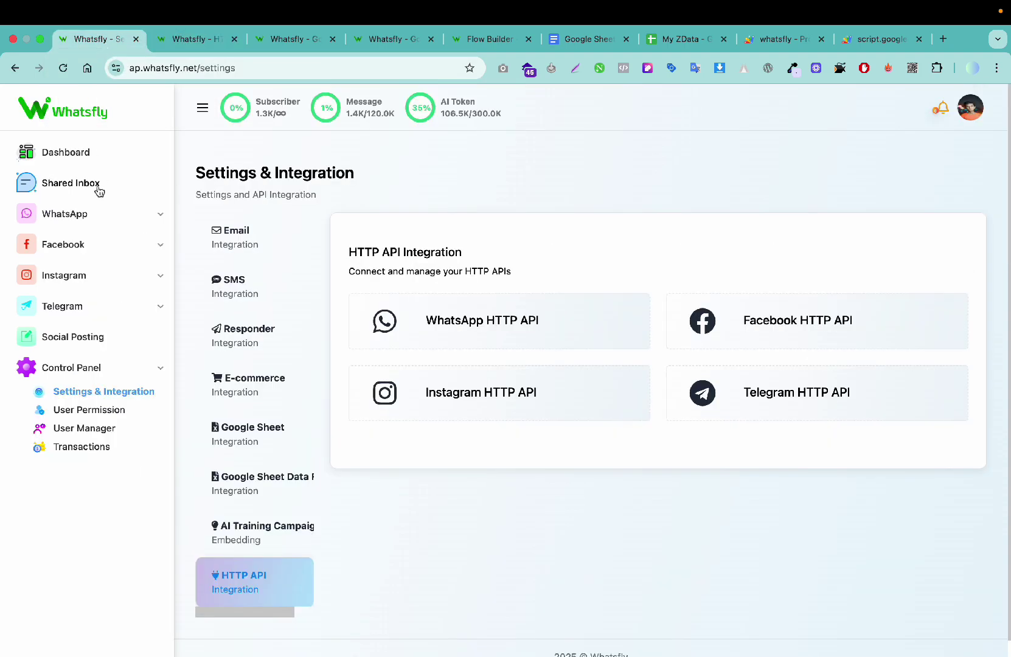
{"action": "left_click", "coordinate": [85, 214]}
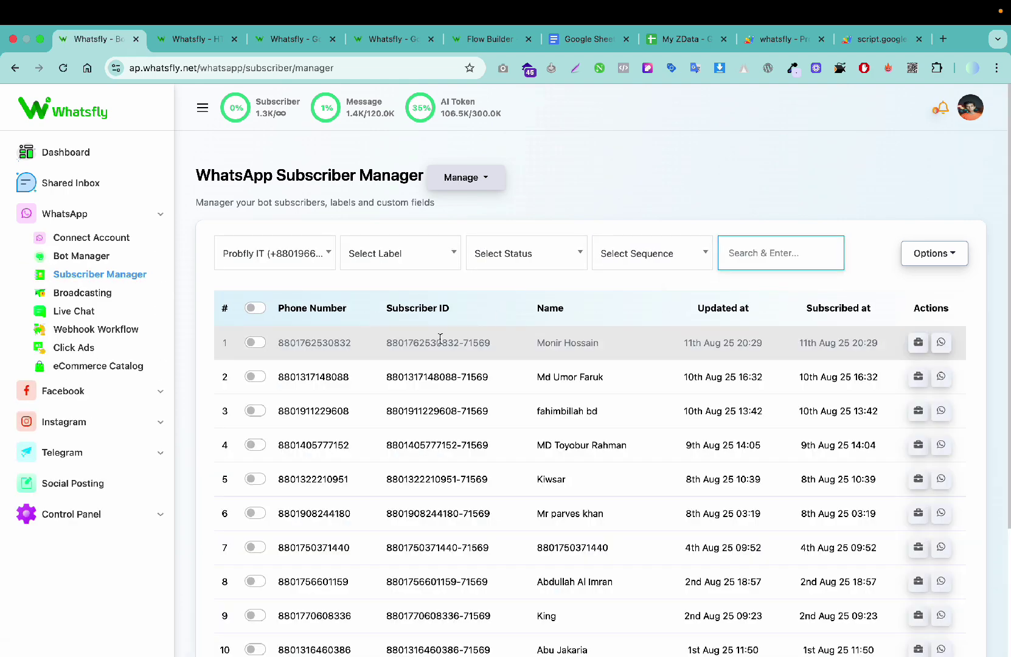
{"action": "triple_click", "coordinate": [440, 338]}
{"action": "key", "text": "cmd+c"}
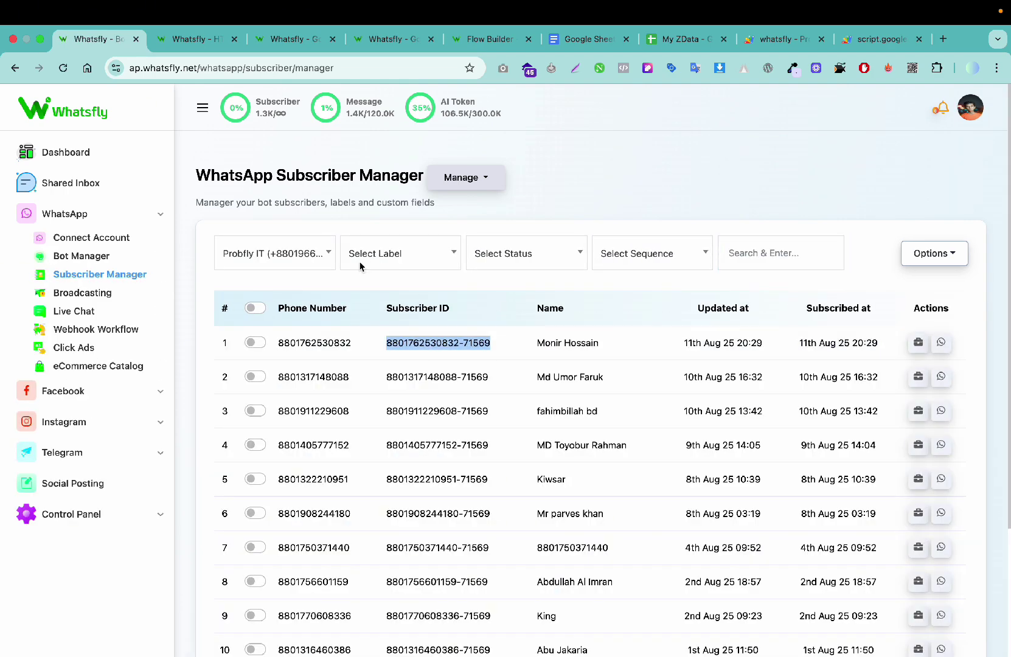
{"action": "left_click", "coordinate": [307, 34]}
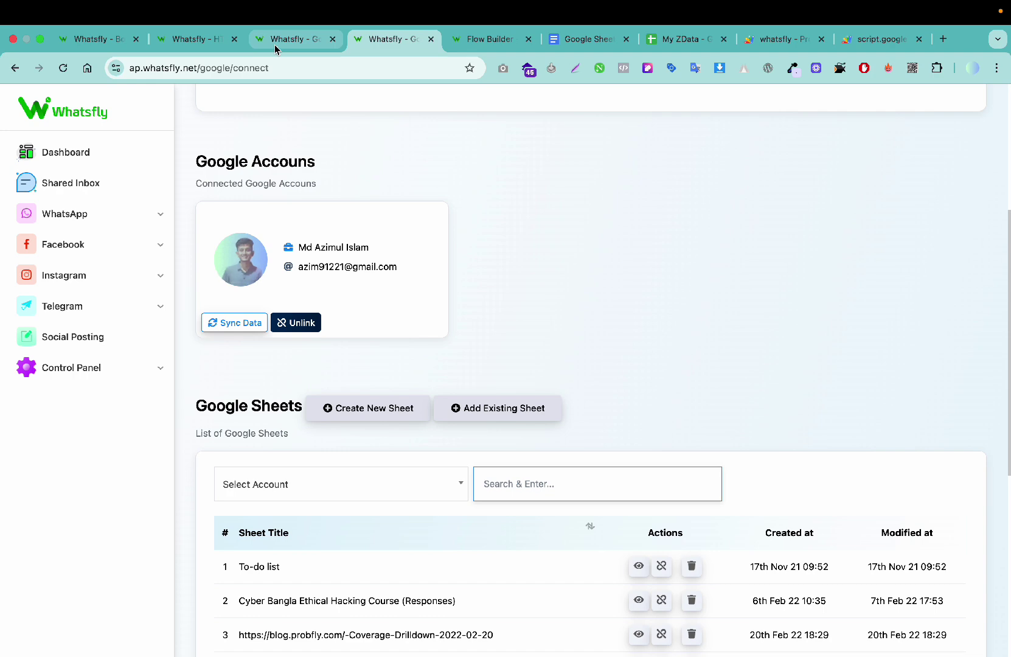
{"action": "left_click", "coordinate": [195, 38]}
{"action": "left_click", "coordinate": [745, 180]}
{"action": "key", "text": "cmd+v"}
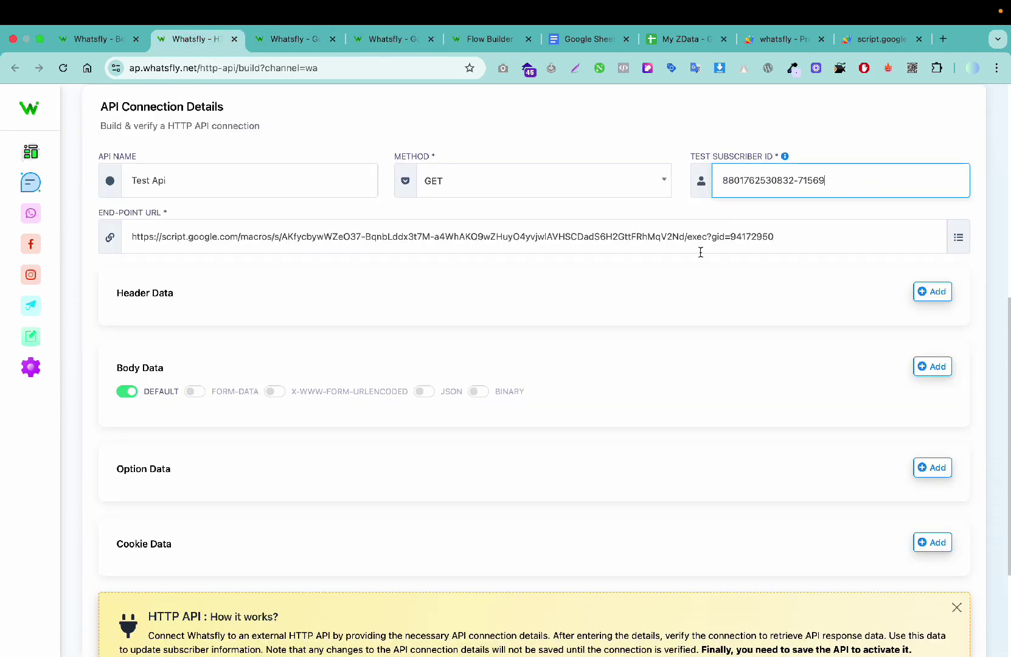
{"action": "scroll", "coordinate": [618, 356], "scroll_direction": "down", "scroll_amount": 5}
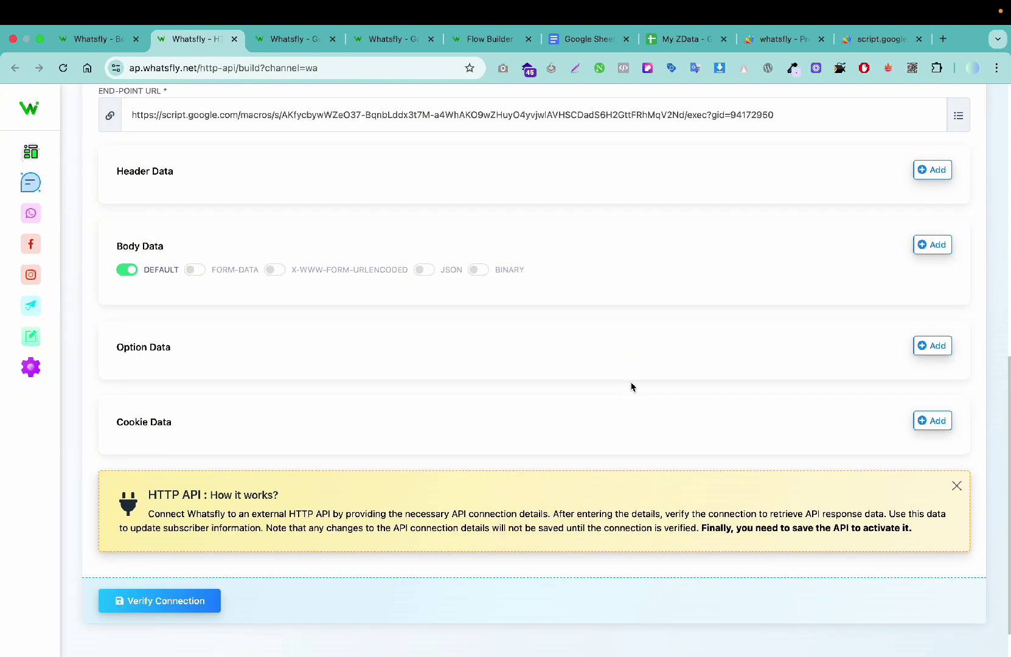
Step: Verify the Test Api connection and scroll through its returned Raw Data
{"action": "left_click", "coordinate": [194, 558]}
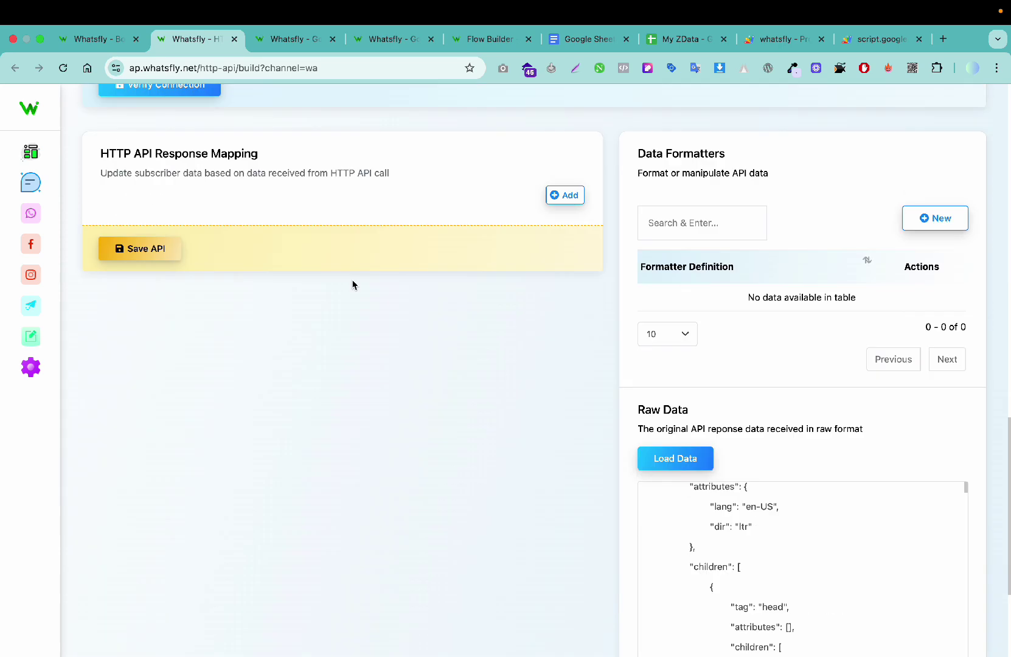
{"action": "scroll", "coordinate": [707, 524], "scroll_direction": "down", "scroll_amount": 5}
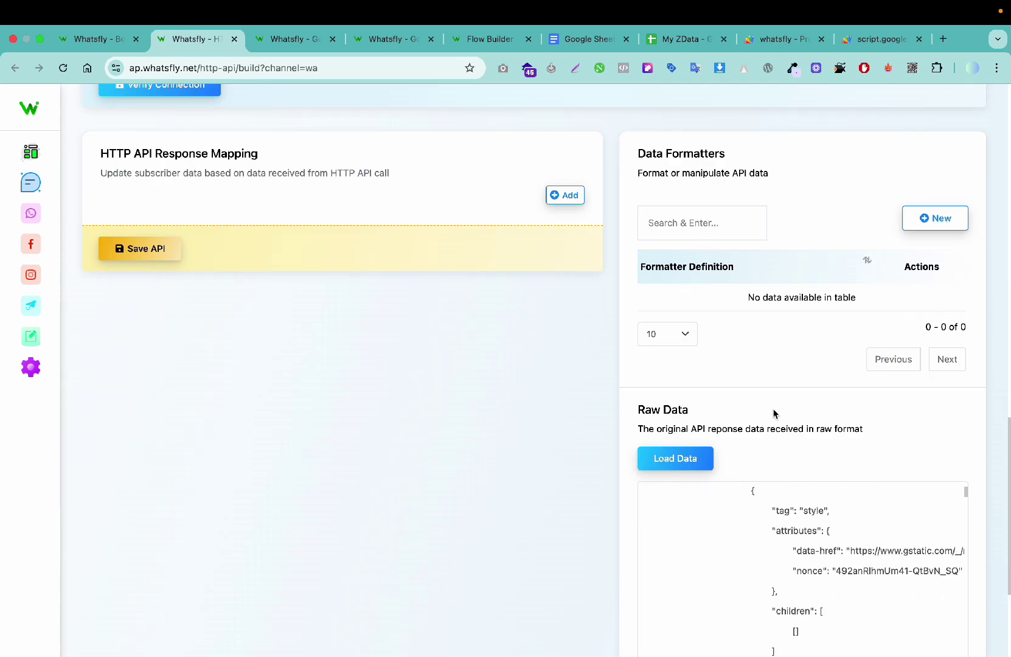
{"action": "scroll", "coordinate": [774, 414], "scroll_direction": "down", "scroll_amount": 2}
Step: Create a new Apps Script deployment with access set to Anyone and deploy it
{"action": "left_click", "coordinate": [783, 44]}
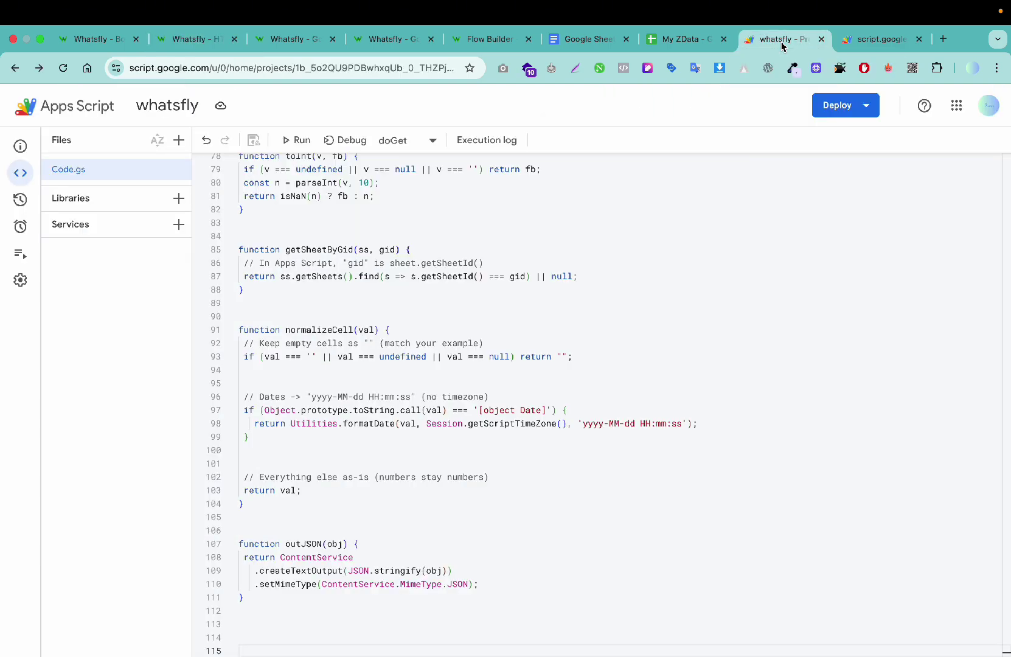
{"action": "left_click", "coordinate": [846, 106]}
{"action": "left_click", "coordinate": [834, 136]}
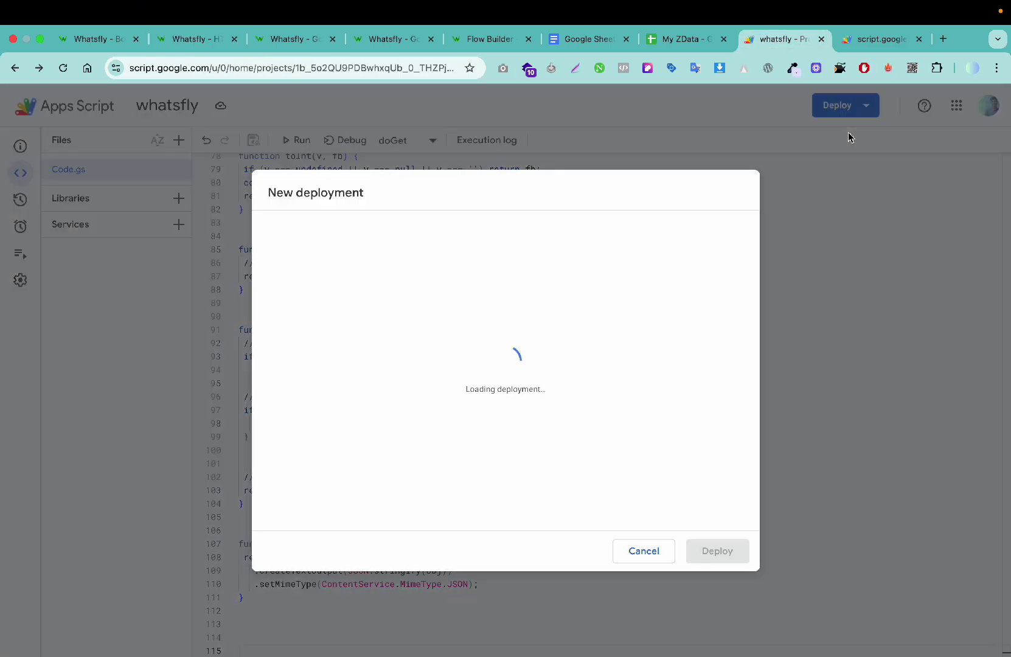
{"action": "left_click", "coordinate": [479, 437]}
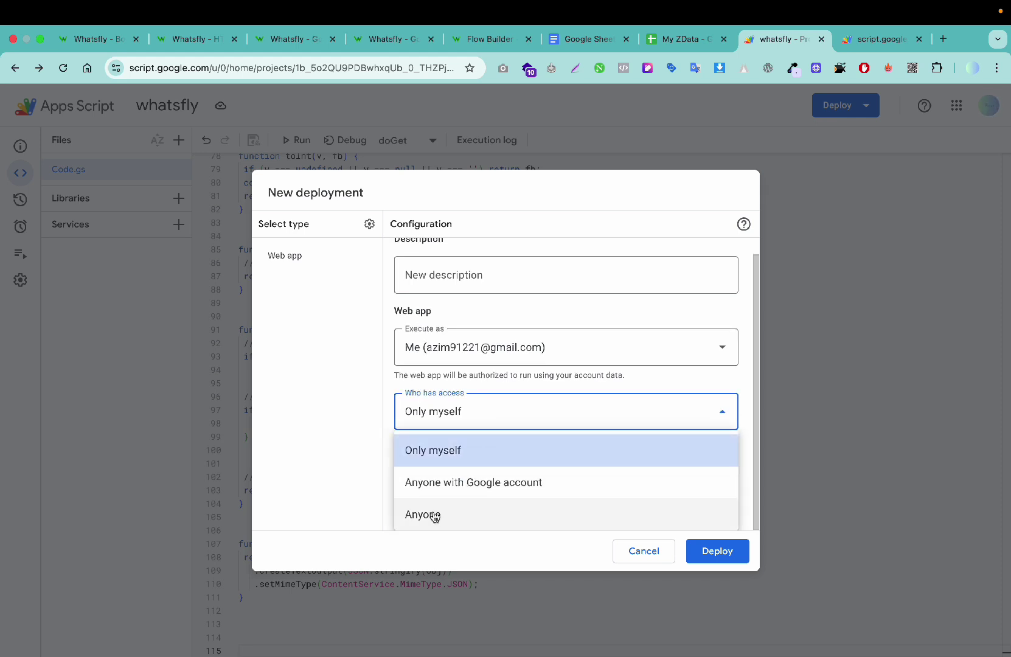
{"action": "left_click", "coordinate": [458, 518]}
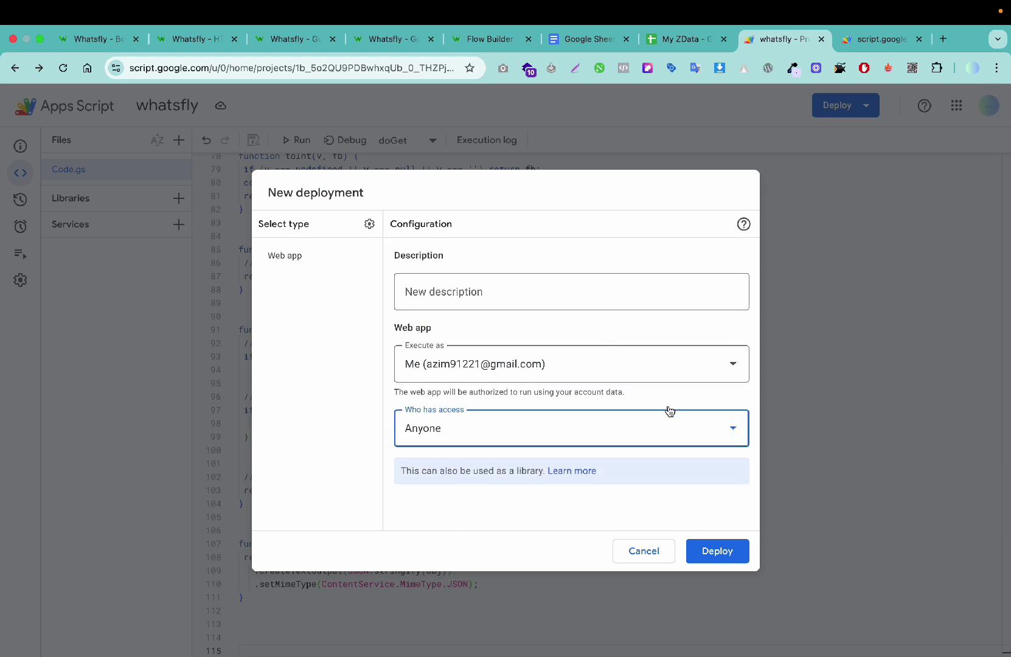
{"action": "left_click", "coordinate": [711, 555]}
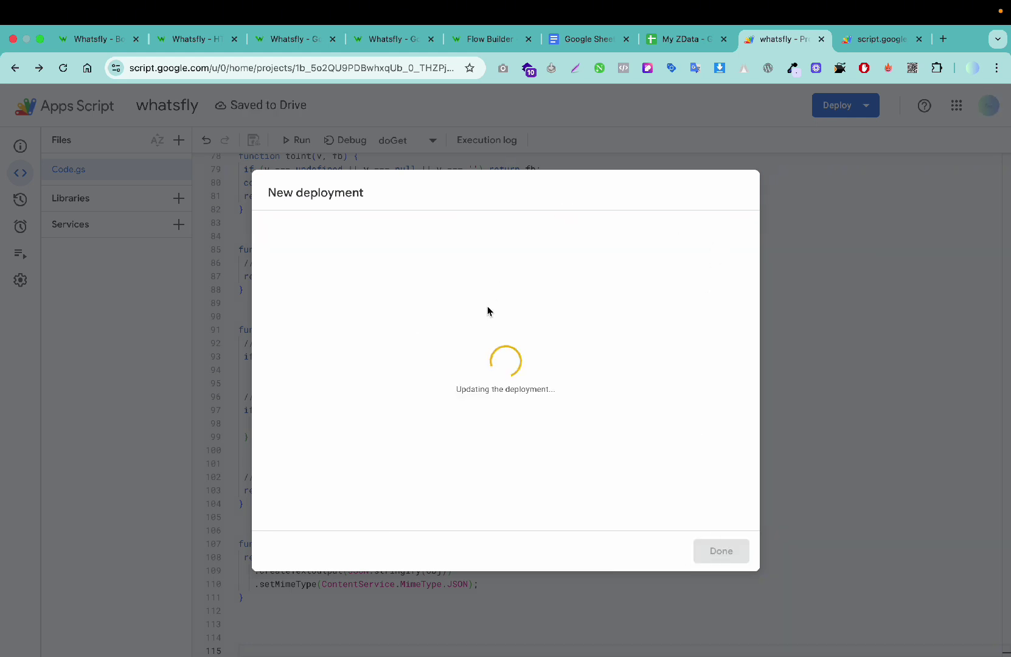
Step: Copy the new web app URL and paste it into a browser tab
{"action": "left_click", "coordinate": [290, 428]}
{"action": "left_click", "coordinate": [874, 39]}
{"action": "left_click", "coordinate": [428, 69]}
{"action": "key", "text": "super+v"}
{"action": "key", "text": "super+v"}
{"action": "left_click", "coordinate": [588, 40]}
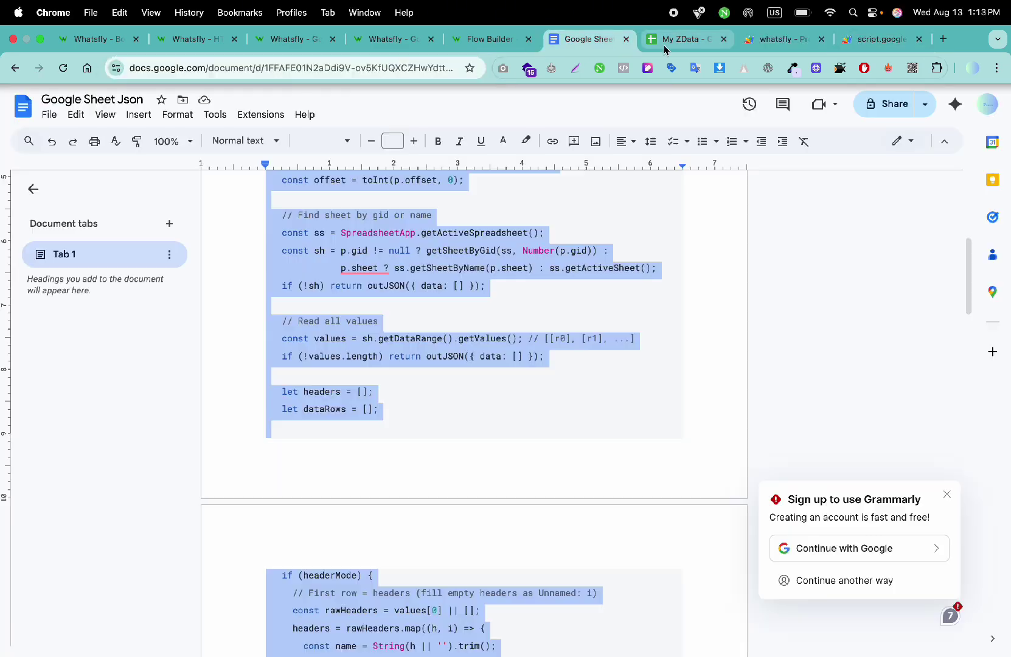
{"action": "left_click", "coordinate": [676, 41]}
{"action": "left_click", "coordinate": [874, 40]}
Step: Load the web app URL, then verify the Whatsfly connection to that endpoint
{"action": "key", "text": "Return"}
{"action": "left_click", "coordinate": [201, 39]}
{"action": "scroll", "coordinate": [578, 228], "scroll_direction": "down", "scroll_amount": 3}
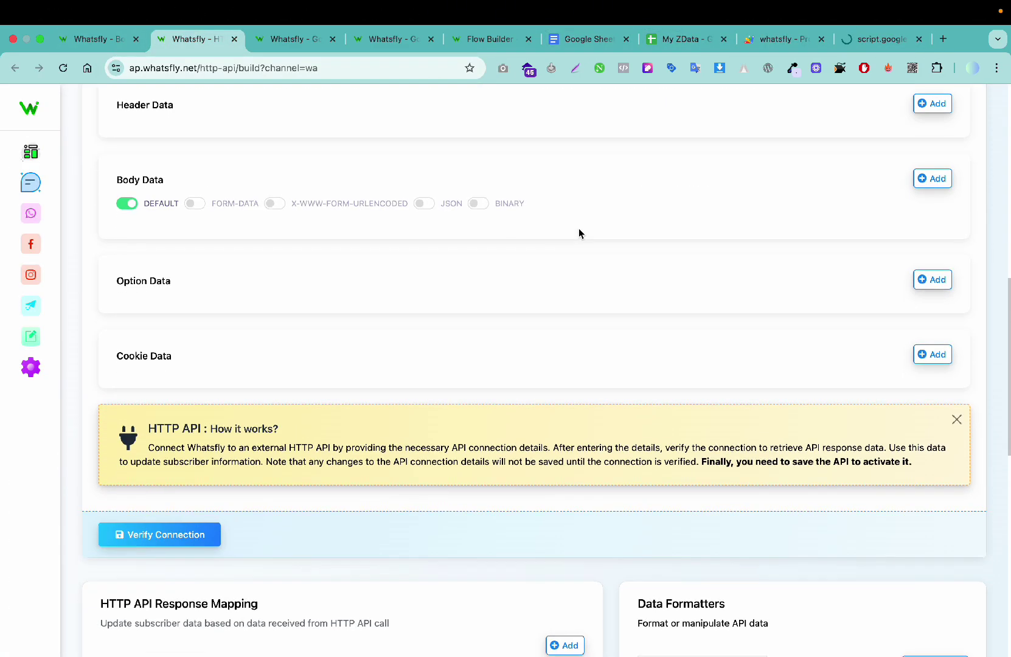
{"action": "left_click", "coordinate": [153, 532]}
Step: Review the returned price JSON in Raw Data and save the verified Test Api
{"action": "scroll", "coordinate": [311, 454], "scroll_direction": "down", "scroll_amount": 4}
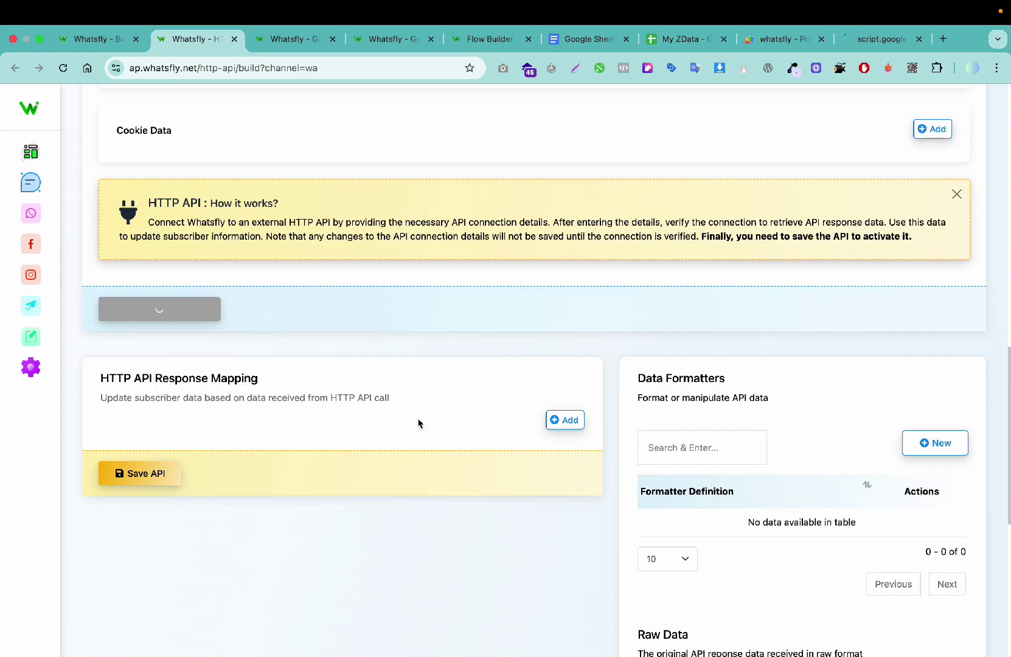
{"action": "scroll", "coordinate": [476, 433], "scroll_direction": "down", "scroll_amount": 2}
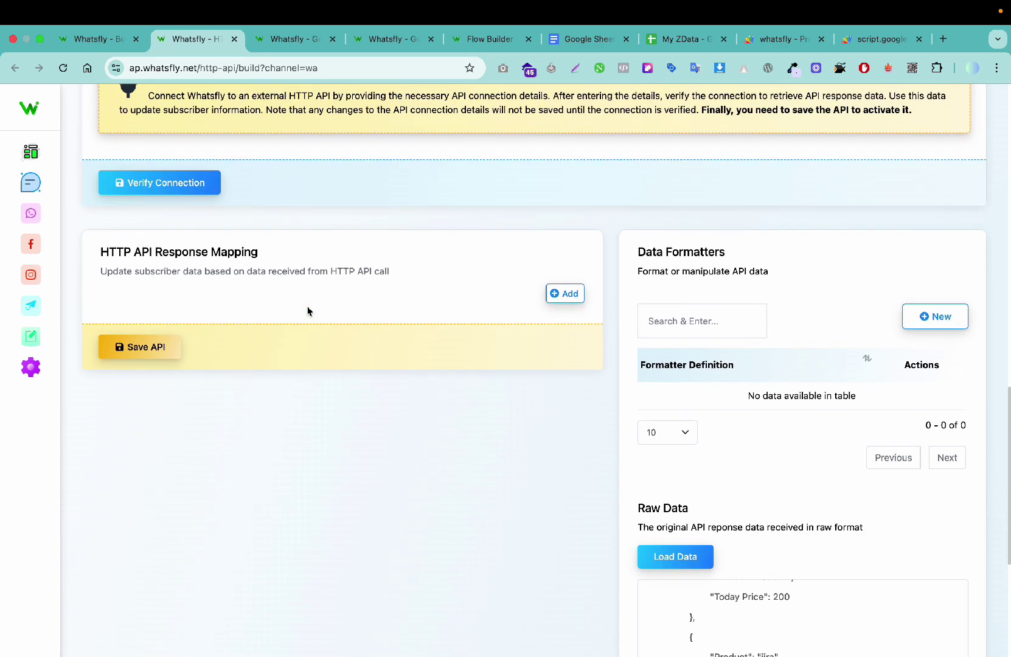
{"action": "scroll", "coordinate": [339, 334], "scroll_direction": "down", "scroll_amount": 4}
{"action": "scroll", "coordinate": [685, 497], "scroll_direction": "up", "scroll_amount": 3}
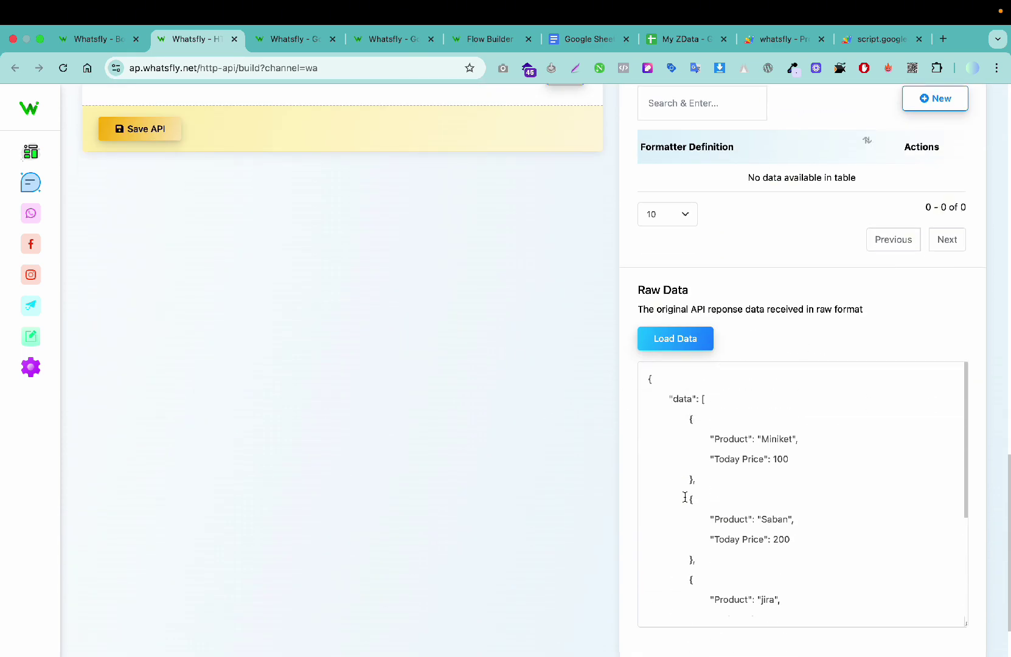
{"action": "scroll", "coordinate": [728, 516], "scroll_direction": "down", "scroll_amount": 3}
{"action": "scroll", "coordinate": [699, 495], "scroll_direction": "up", "scroll_amount": 3}
{"action": "scroll", "coordinate": [400, 398], "scroll_direction": "up", "scroll_amount": 4}
{"action": "left_click", "coordinate": [173, 331]}
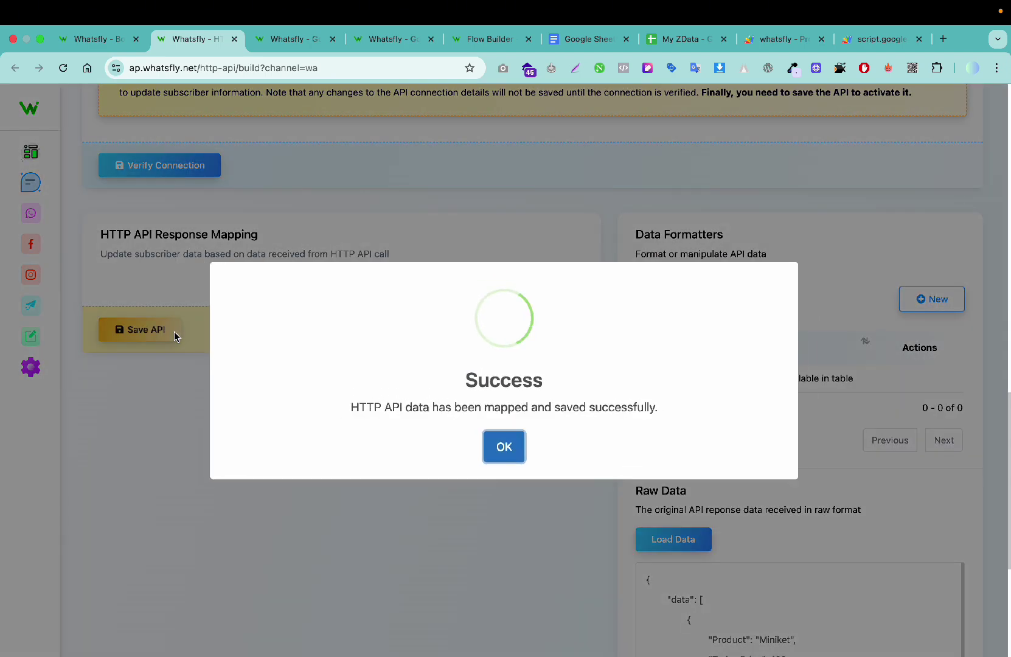
{"action": "left_click", "coordinate": [500, 445]}
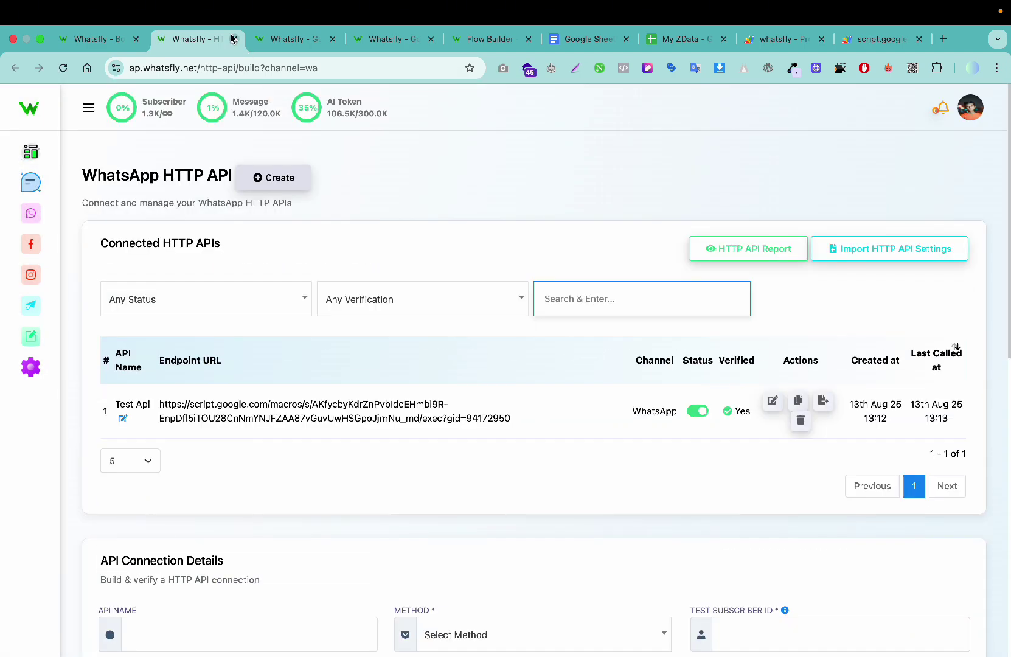
Step: Close extra pages and open the Test campaign under Settings & Integration > AI Training Campaign
{"action": "left_click", "coordinate": [235, 39]}
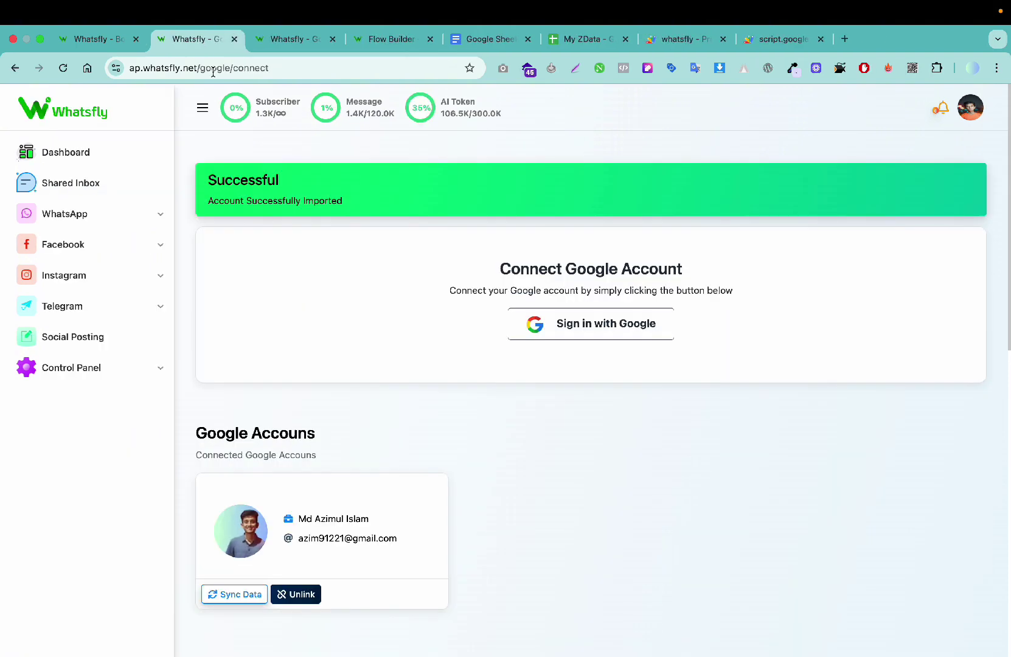
{"action": "left_click", "coordinate": [122, 365]}
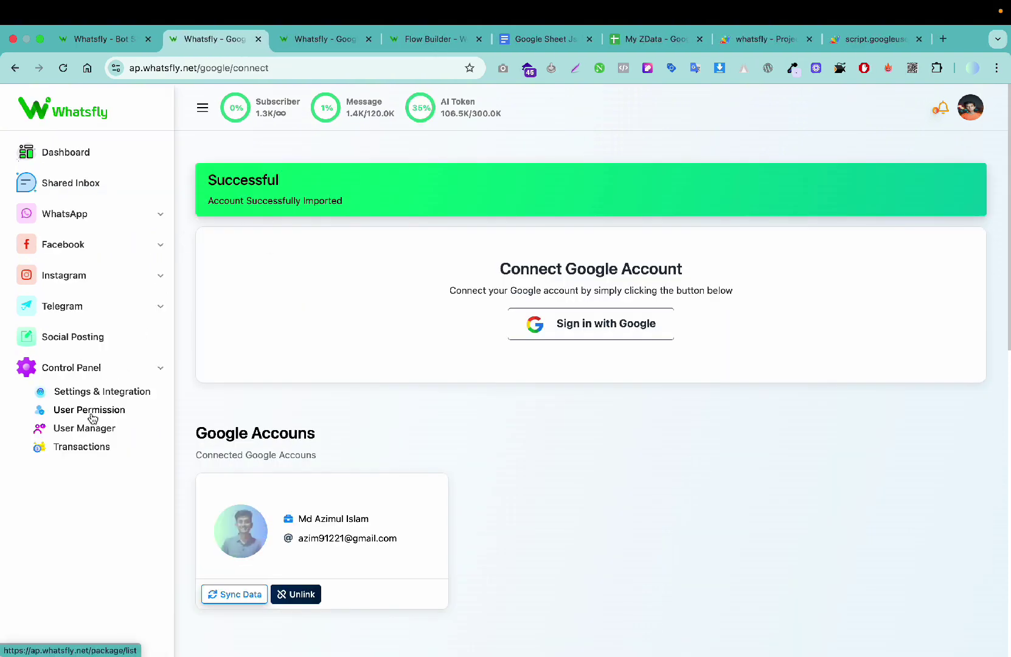
{"action": "left_click", "coordinate": [97, 392]}
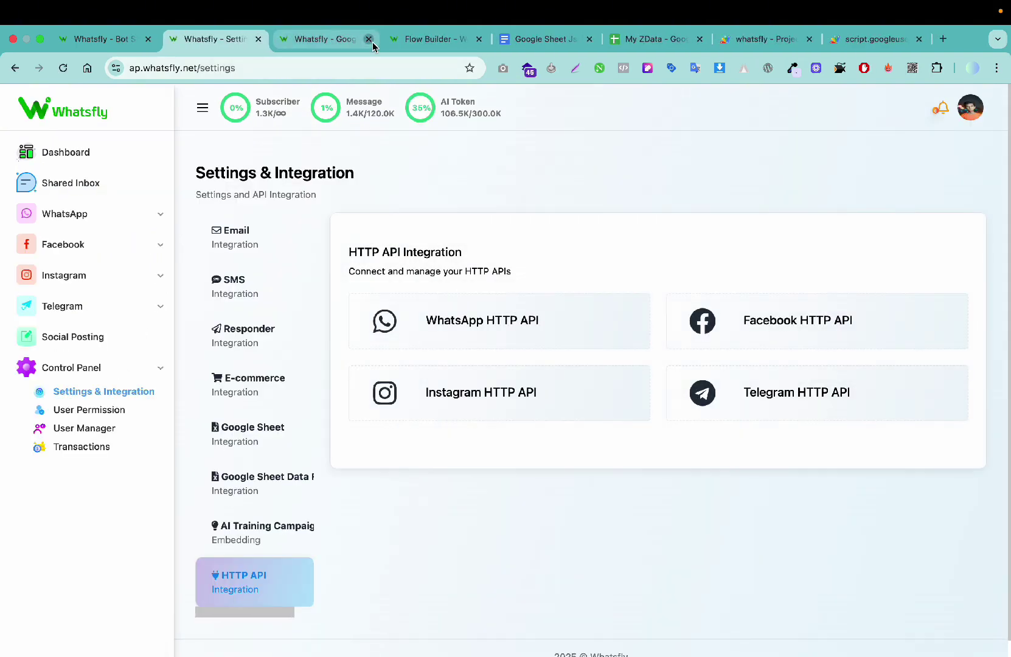
{"action": "left_click", "coordinate": [371, 41]}
{"action": "left_click", "coordinate": [372, 40]}
{"action": "left_click", "coordinate": [271, 540]}
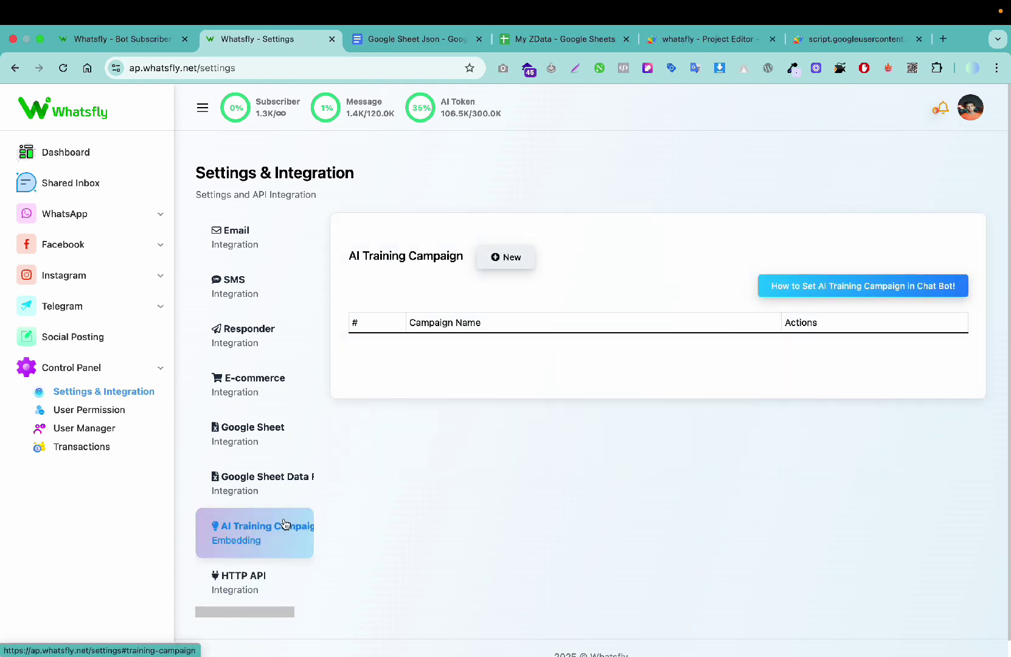
{"action": "left_click", "coordinate": [547, 401]}
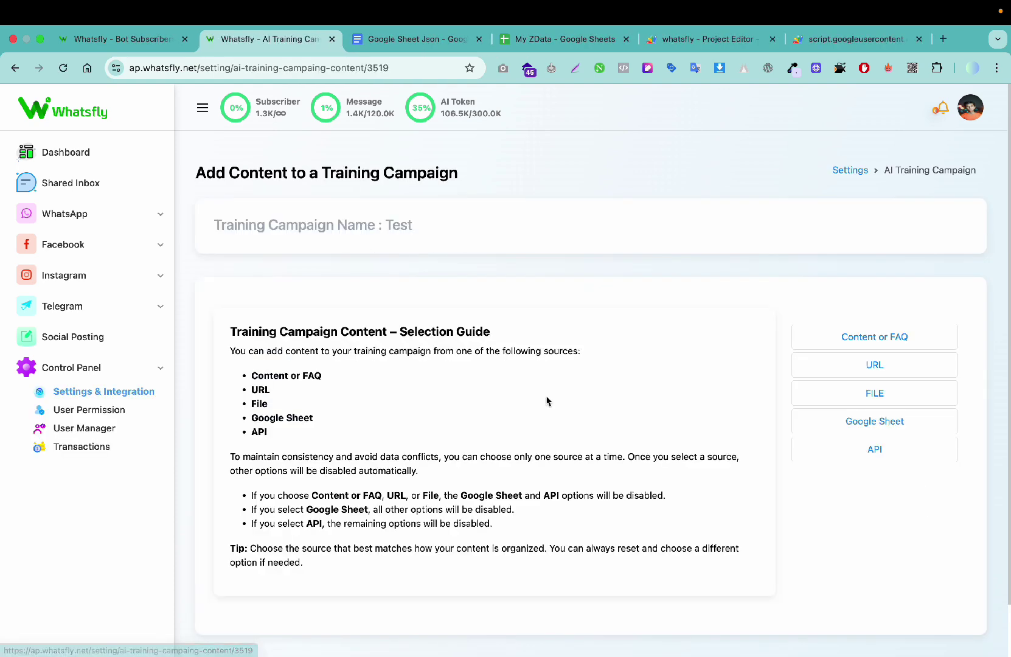
Step: Add WhatsApp HTTP API 'Test Api' as the Test campaign's API source, then open Bot Manager
{"action": "left_click", "coordinate": [833, 454]}
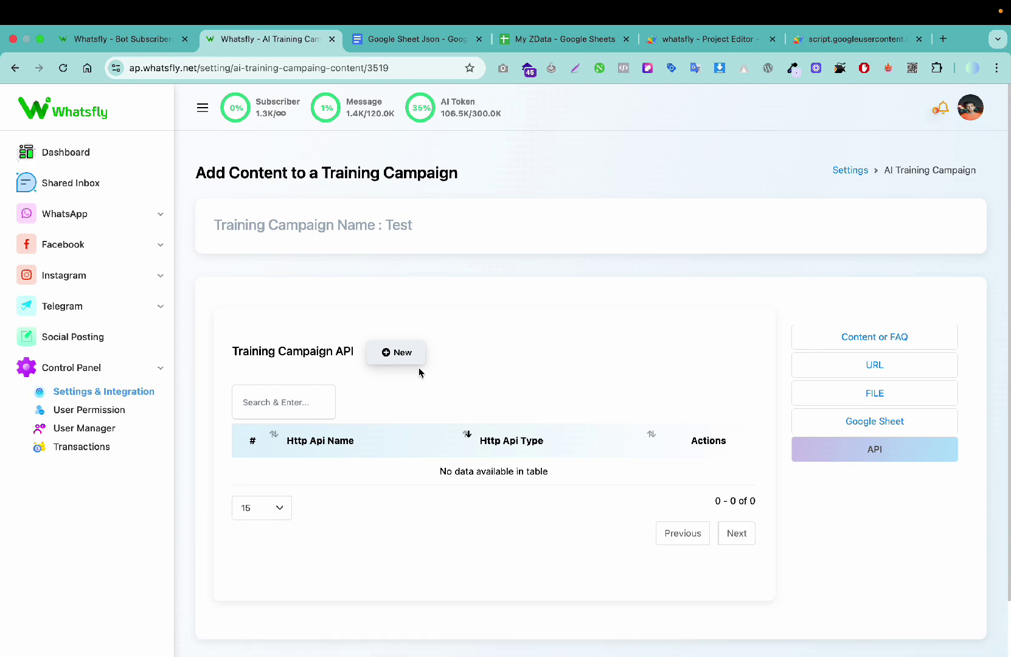
{"action": "left_click", "coordinate": [408, 354]}
{"action": "left_click", "coordinate": [598, 199]}
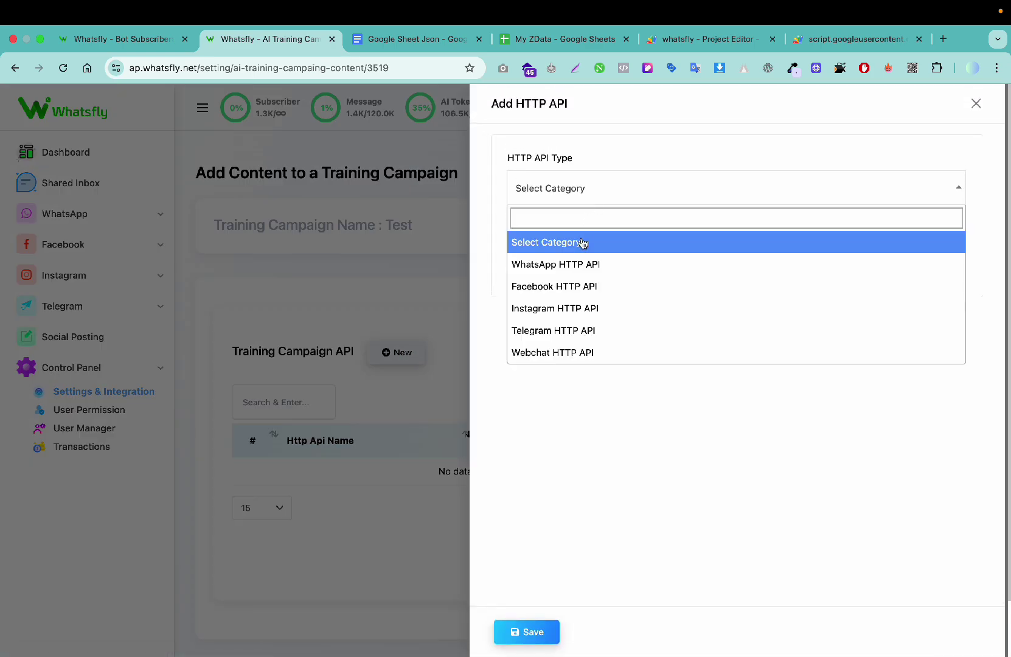
{"action": "left_click", "coordinate": [579, 263]}
{"action": "left_click", "coordinate": [592, 255]}
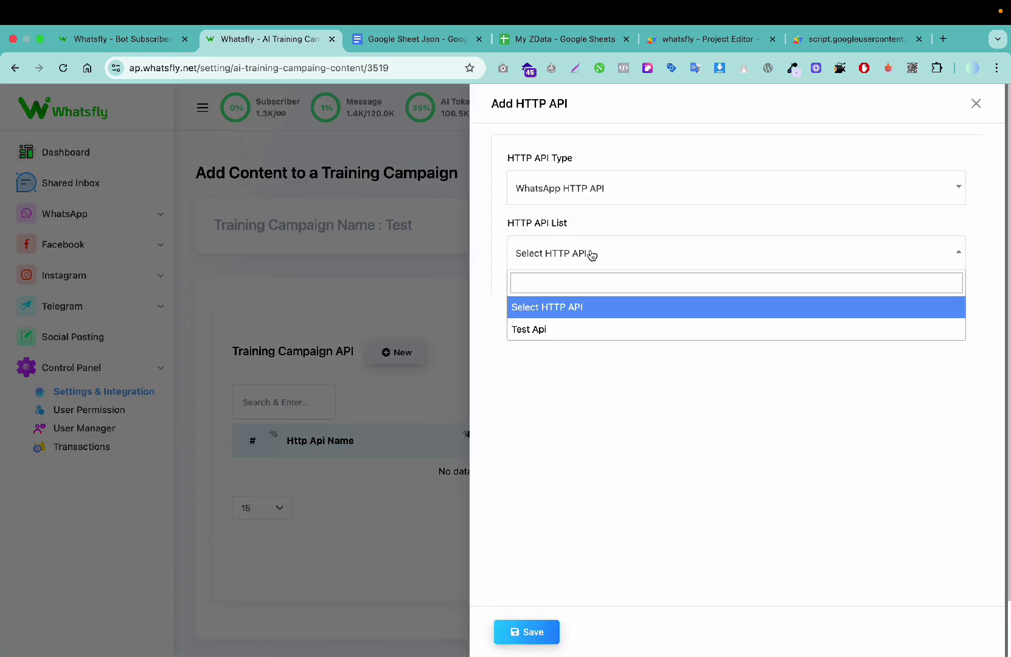
{"action": "left_click", "coordinate": [569, 329]}
{"action": "left_click", "coordinate": [527, 633]}
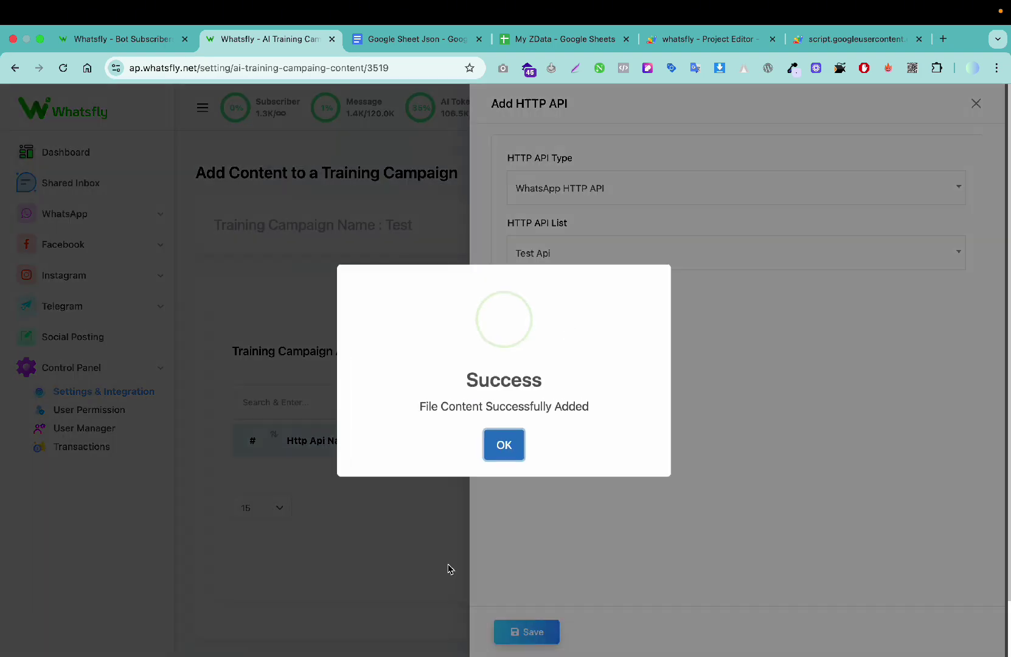
{"action": "left_click", "coordinate": [503, 447]}
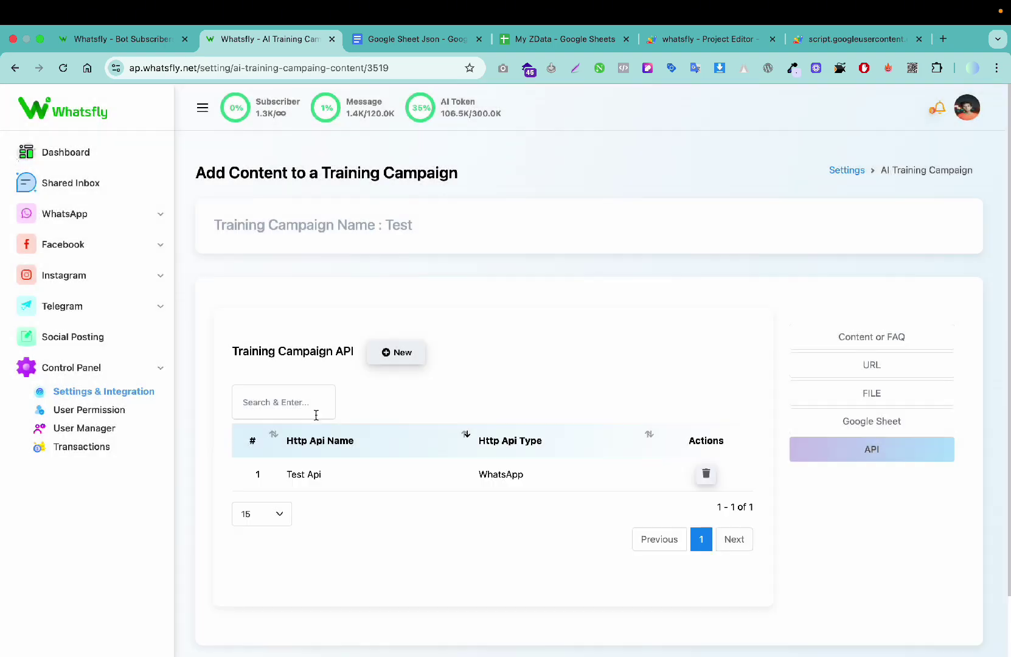
{"action": "left_click", "coordinate": [86, 210]}
{"action": "left_click", "coordinate": [82, 256]}
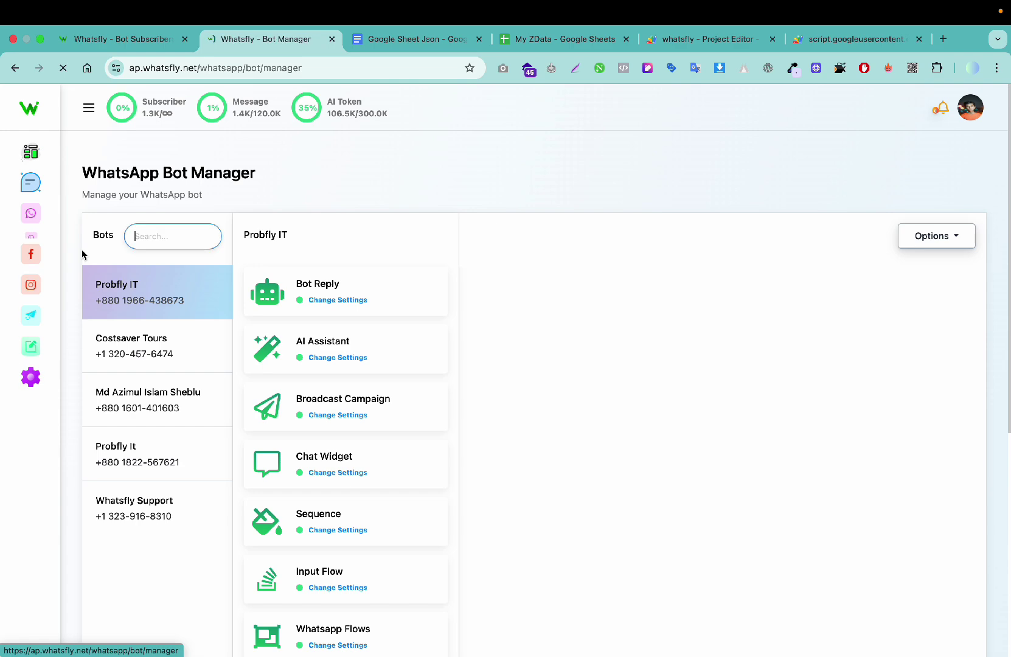
Step: Enable the bot's AI Assistant with the Test training campaign, answering as fallback only
{"action": "scroll", "coordinate": [387, 467], "scroll_direction": "down", "scroll_amount": 2}
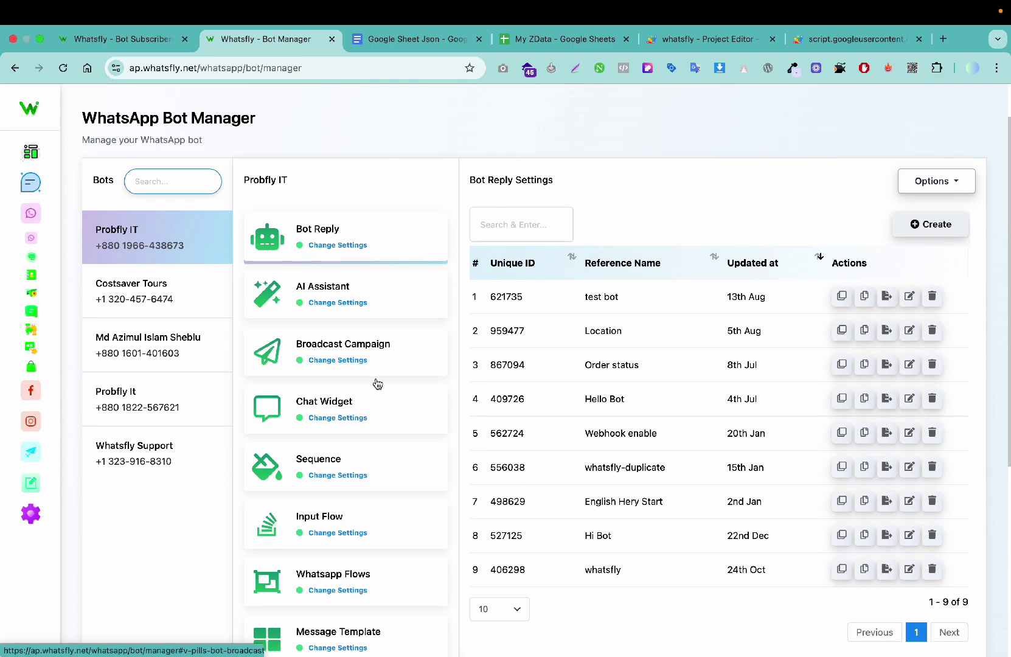
{"action": "left_click", "coordinate": [360, 317]}
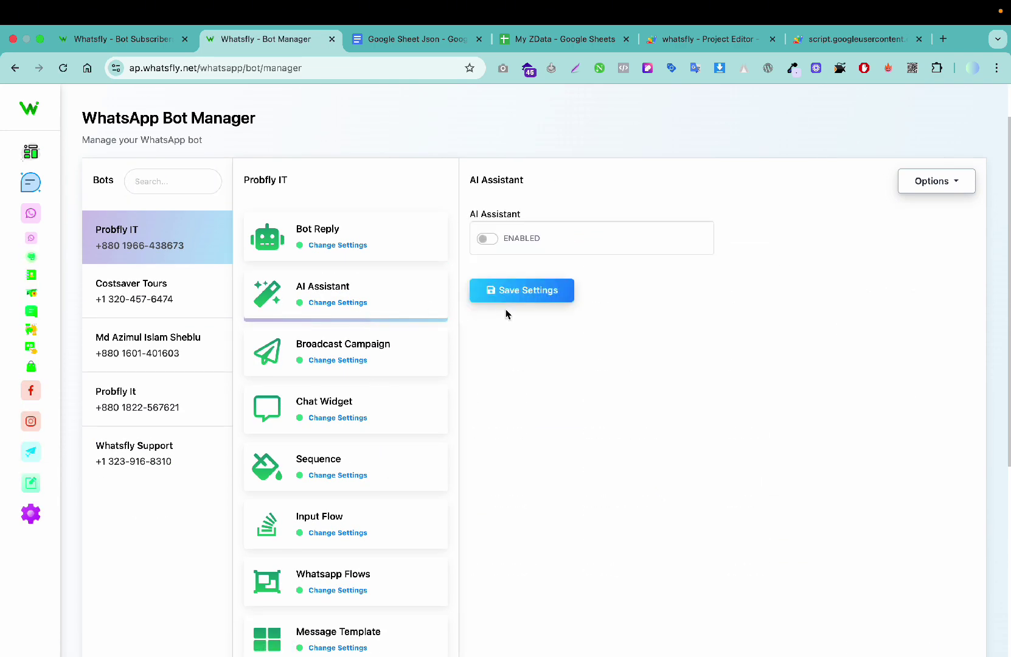
{"action": "left_click", "coordinate": [487, 239]}
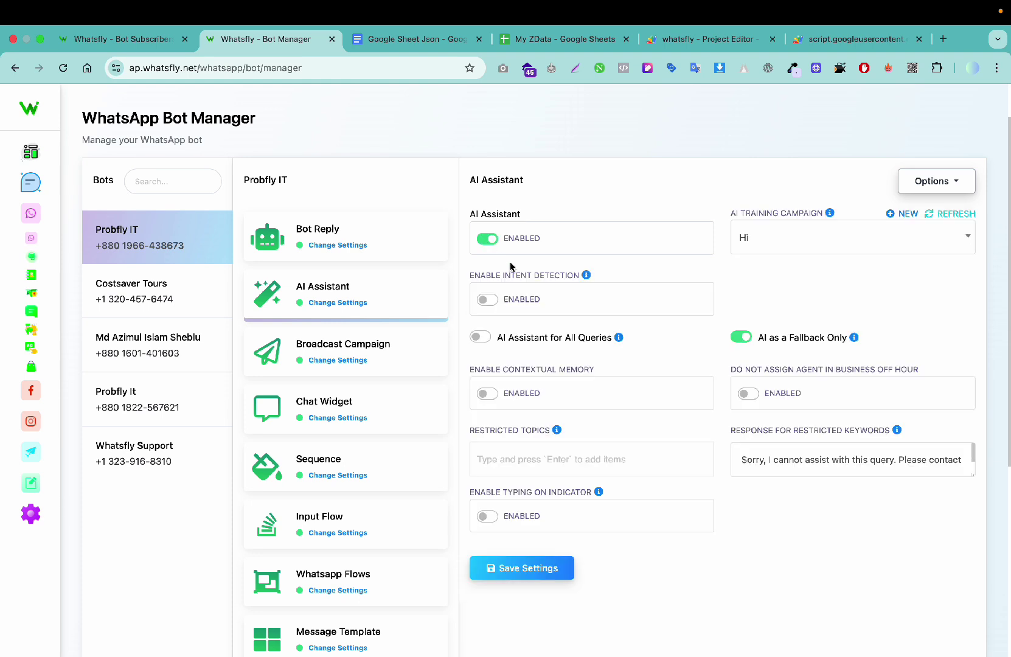
{"action": "left_click", "coordinate": [742, 247]}
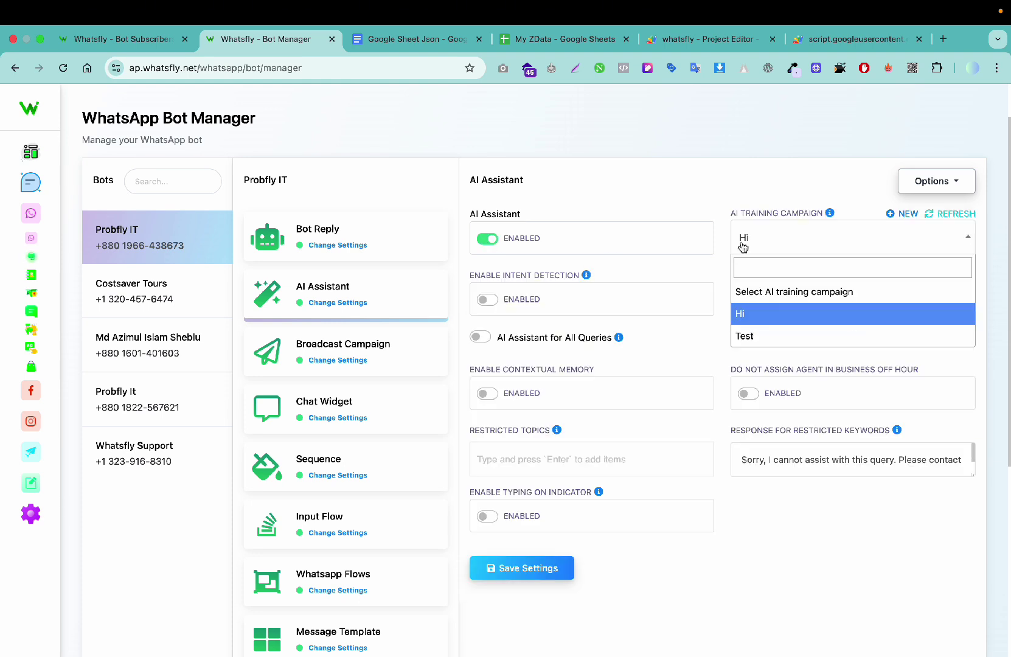
{"action": "left_click", "coordinate": [747, 336]}
{"action": "left_click", "coordinate": [785, 230]}
{"action": "left_click", "coordinate": [783, 338]}
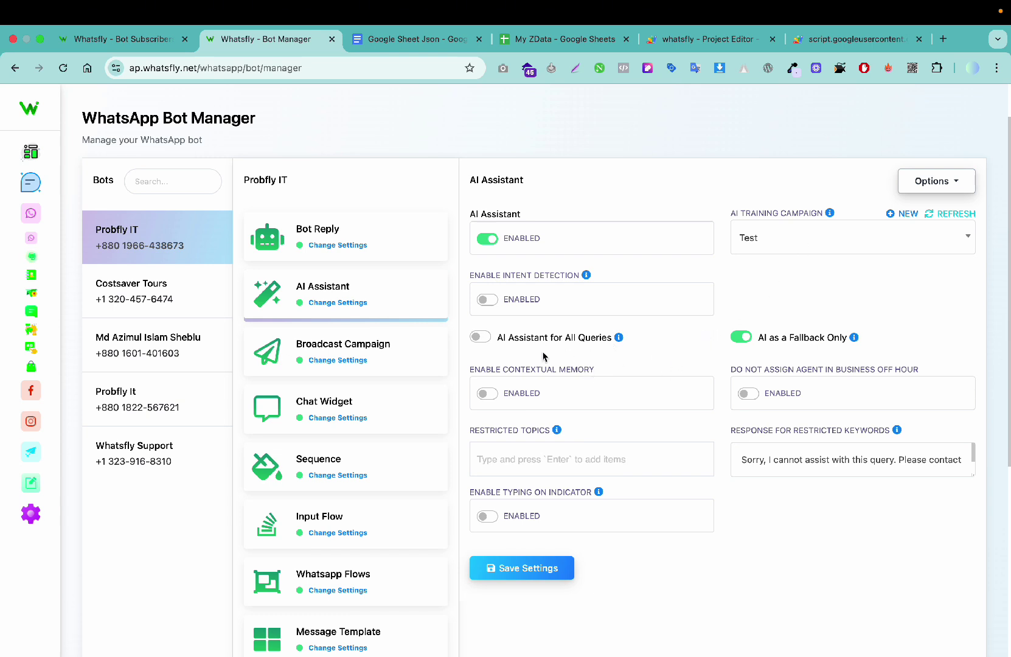
{"action": "left_click", "coordinate": [480, 338]}
{"action": "left_click", "coordinate": [737, 339]}
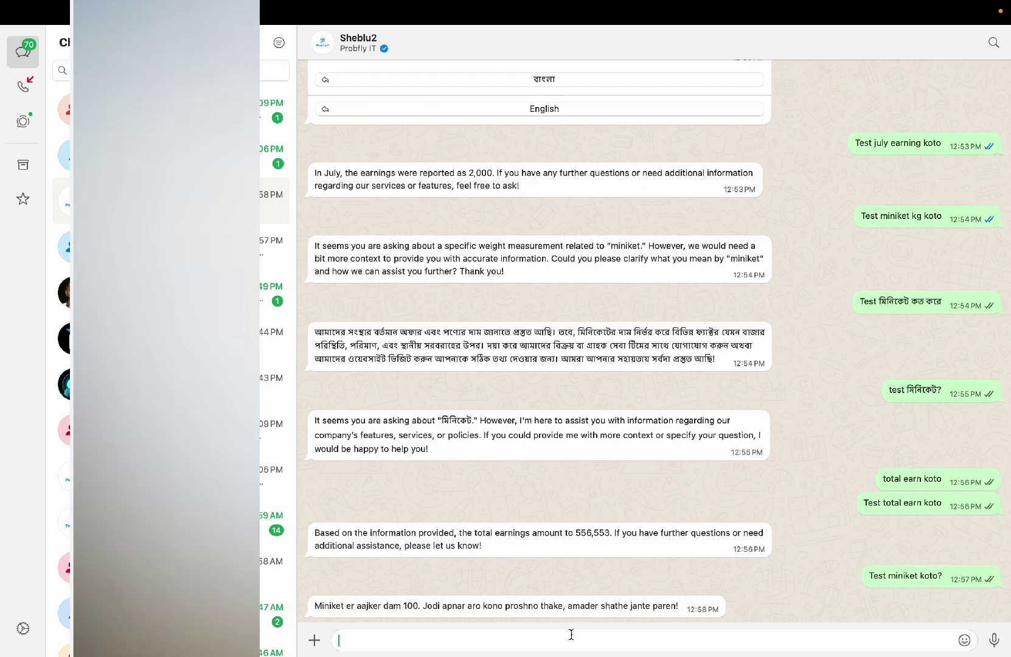
Step: Send 'kemion achen' to the bot and read its out-of-hours automated reply
{"action": "type", "text": "kemion"}
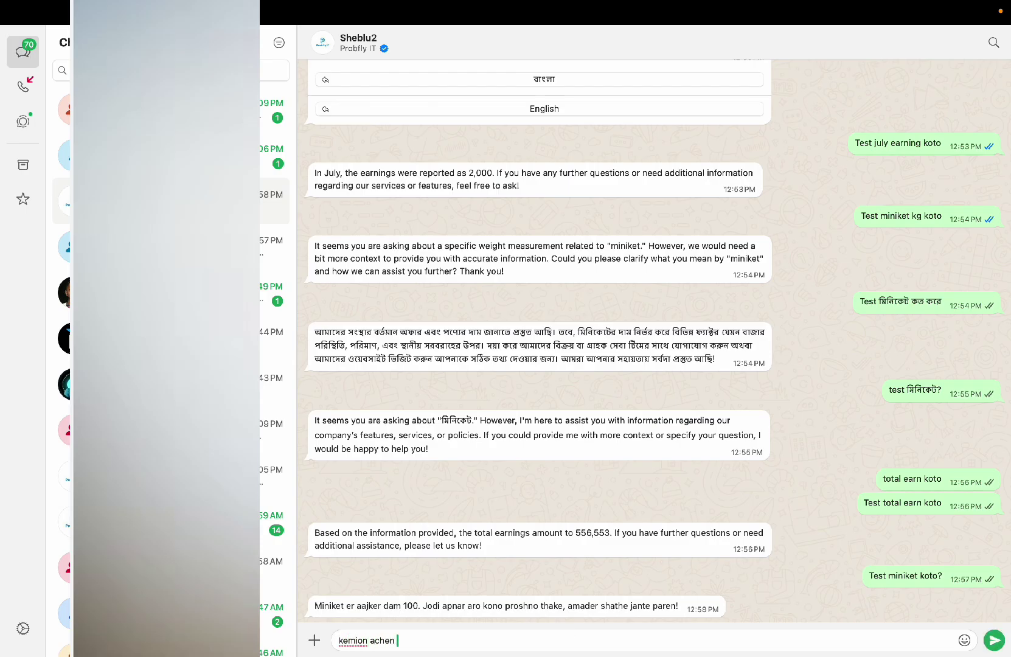
{"action": "type", "text": " achen"}
{"action": "key", "text": "Return"}
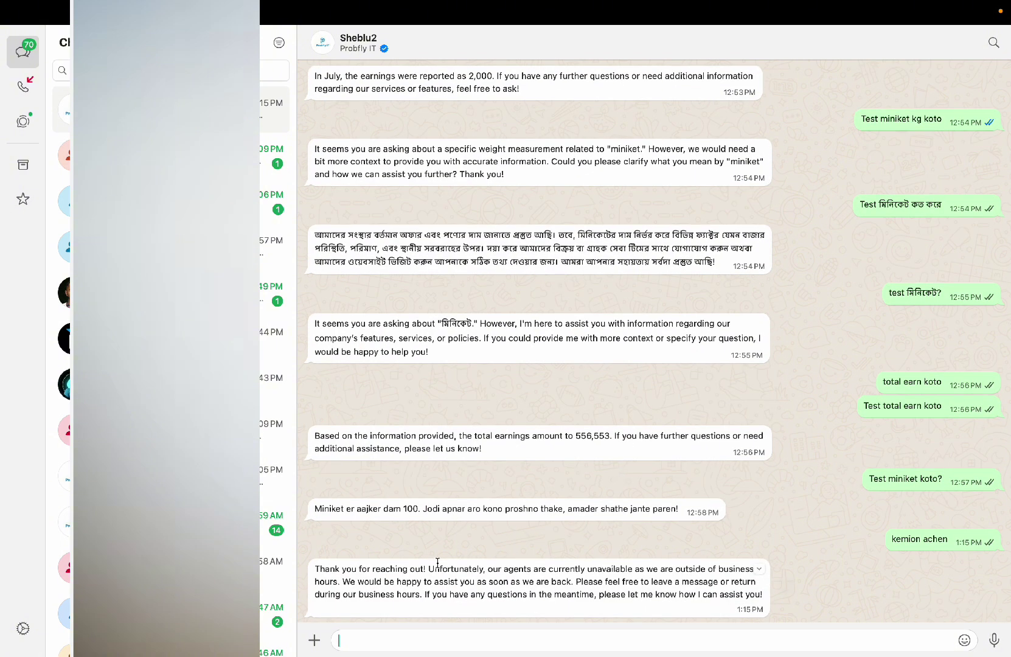
{"action": "left_click_drag", "start_coordinate": [317, 568], "coordinate": [617, 605]}
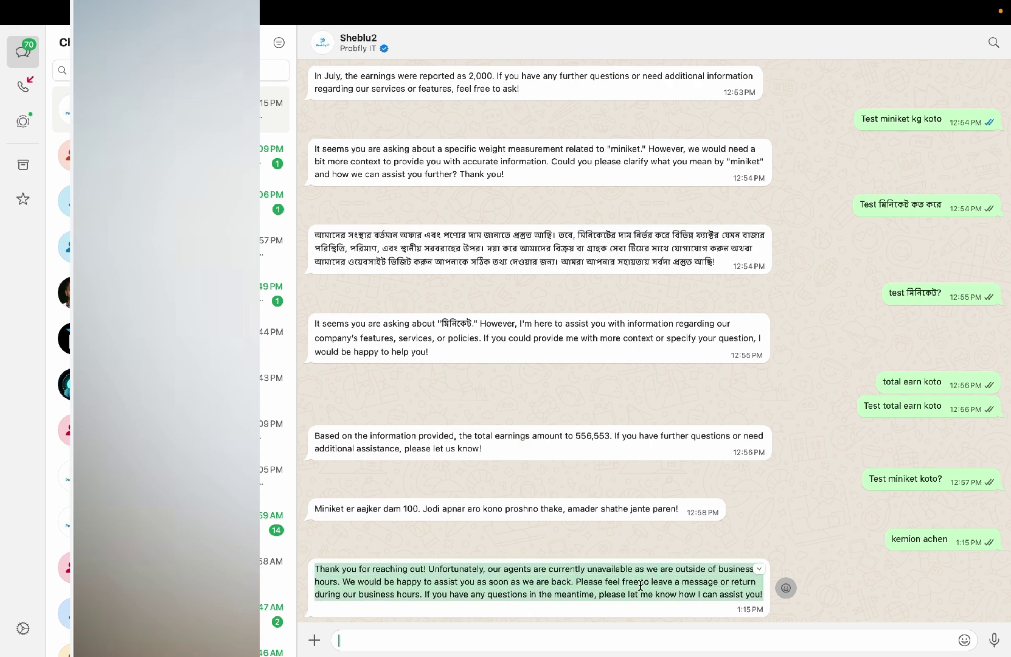
{"action": "left_click", "coordinate": [641, 585]}
{"action": "left_click_drag", "start_coordinate": [451, 570], "coordinate": [628, 595]}
{"action": "left_click", "coordinate": [800, 505]}
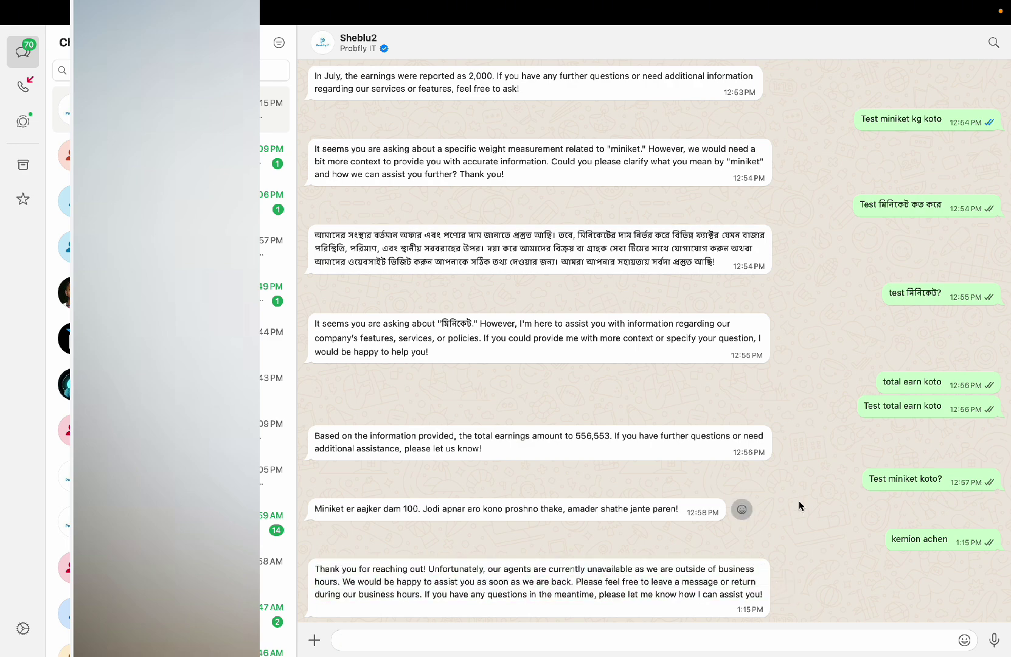
{"action": "key", "text": "ctrl+Right"}
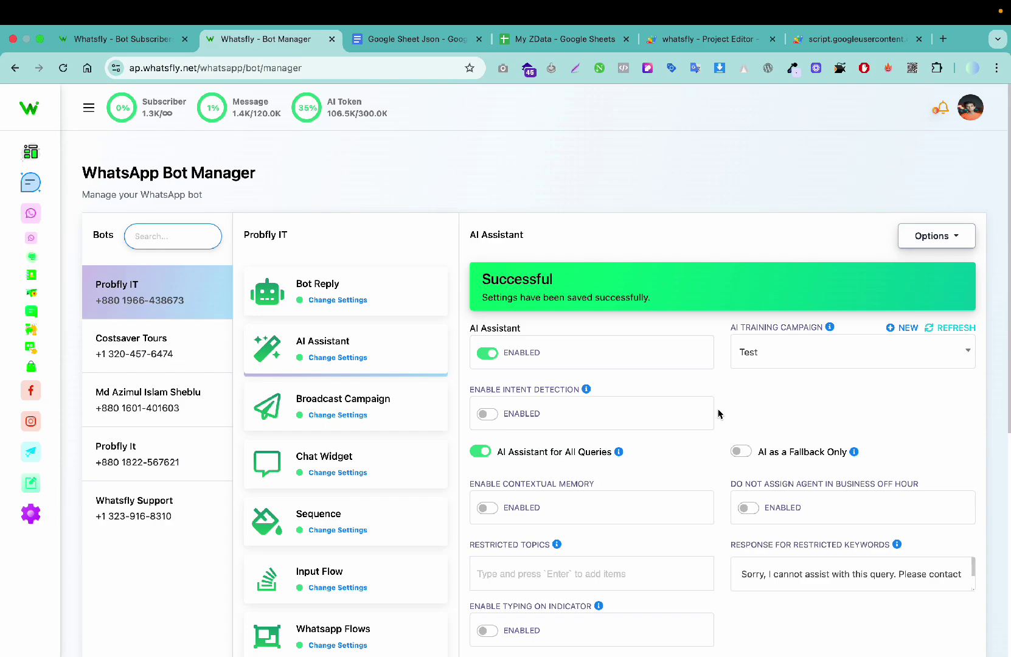
Step: Check Miniket's price of 100 in the My ZData sheet, then return to WhatsApp
{"action": "key", "text": "ctrl+Left"}
{"action": "key", "text": "ctrl+Right"}
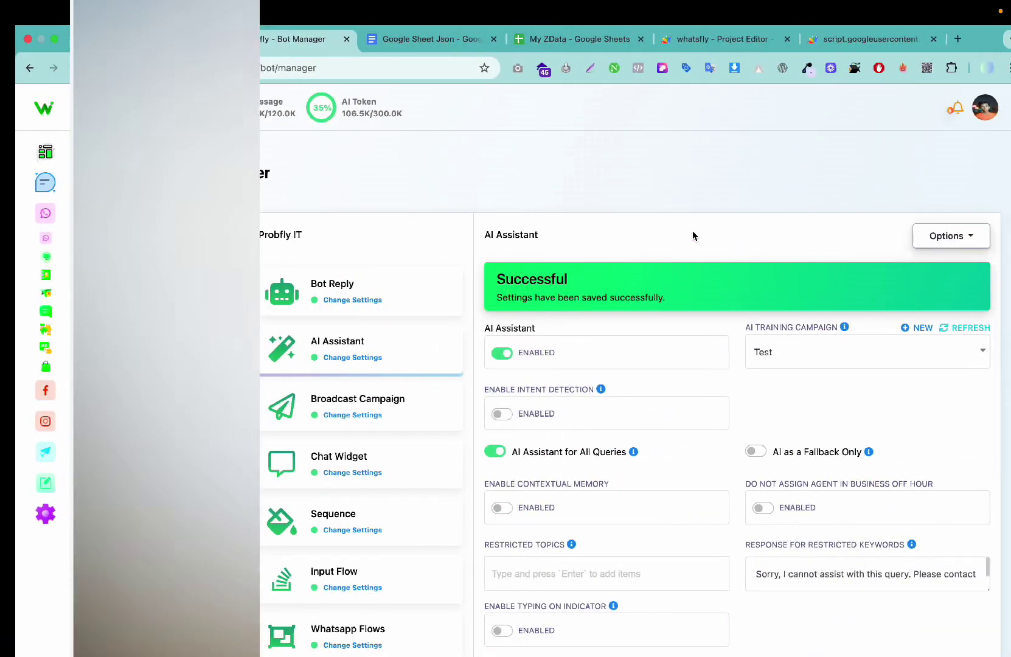
{"action": "left_click", "coordinate": [565, 40]}
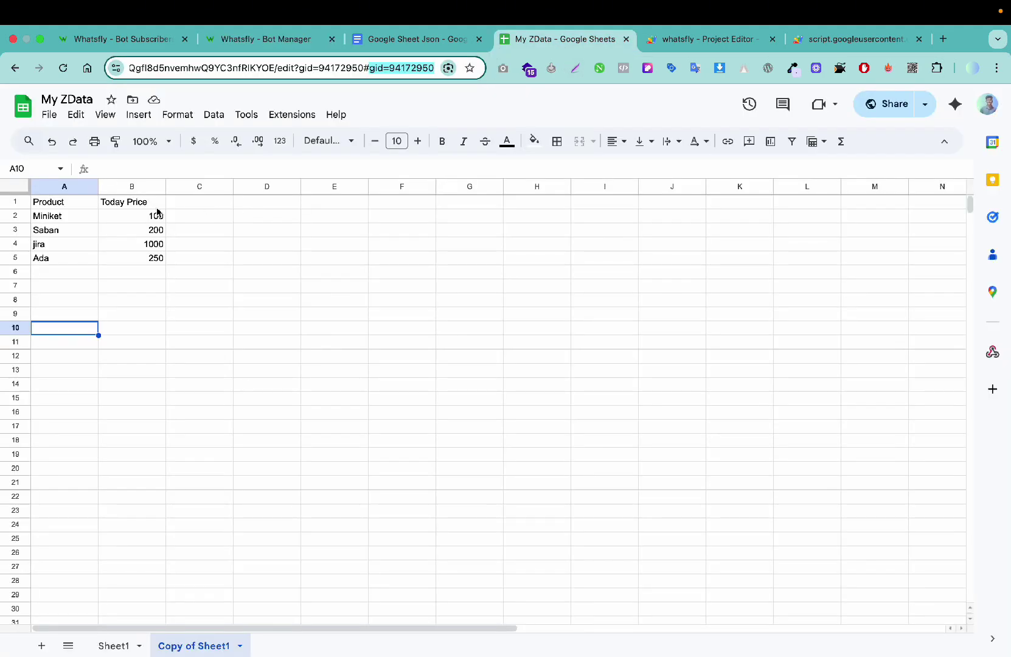
{"action": "left_click", "coordinate": [81, 221]}
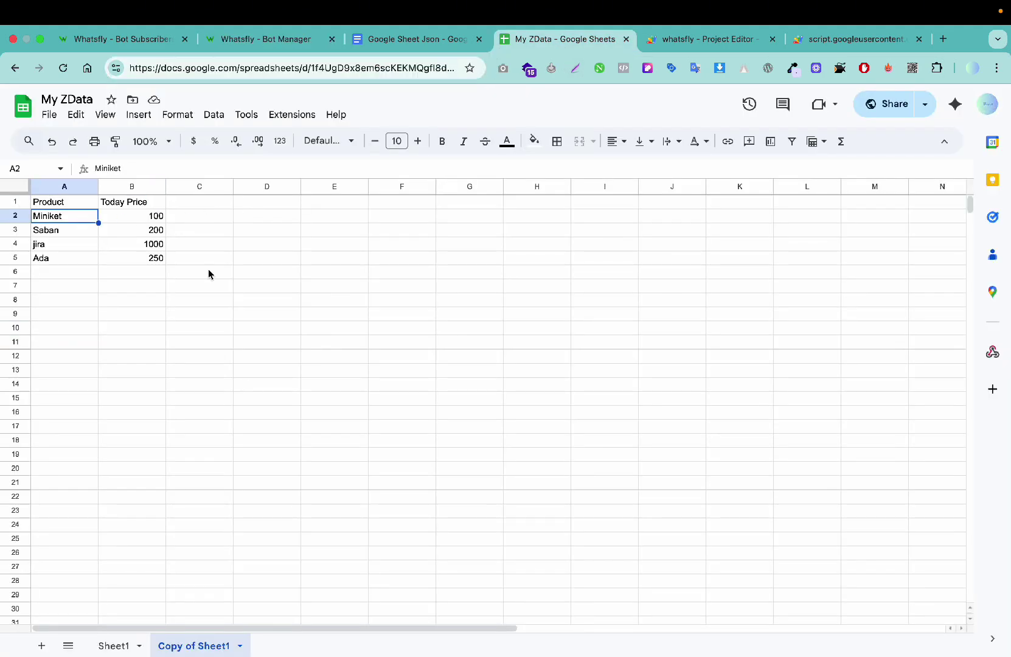
{"action": "key", "text": "ctrl+Left"}
Step: Ask the bot 'miniket ajker dam koto' and read its reply quoting 100 taka
{"action": "left_click", "coordinate": [455, 636]}
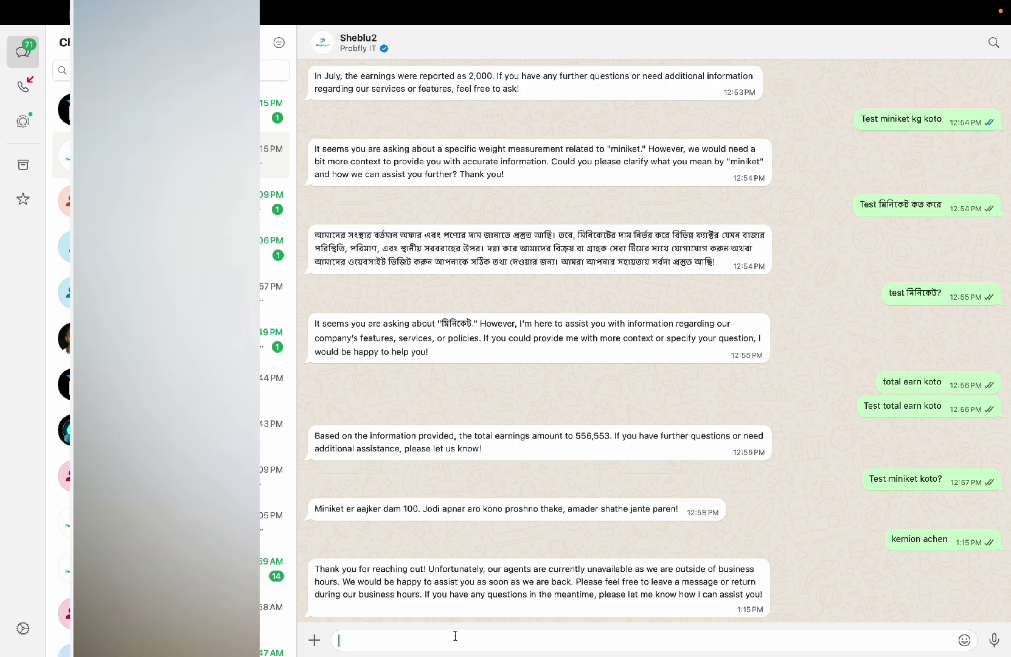
{"action": "type", "text": "miniket ajker dam koto"}
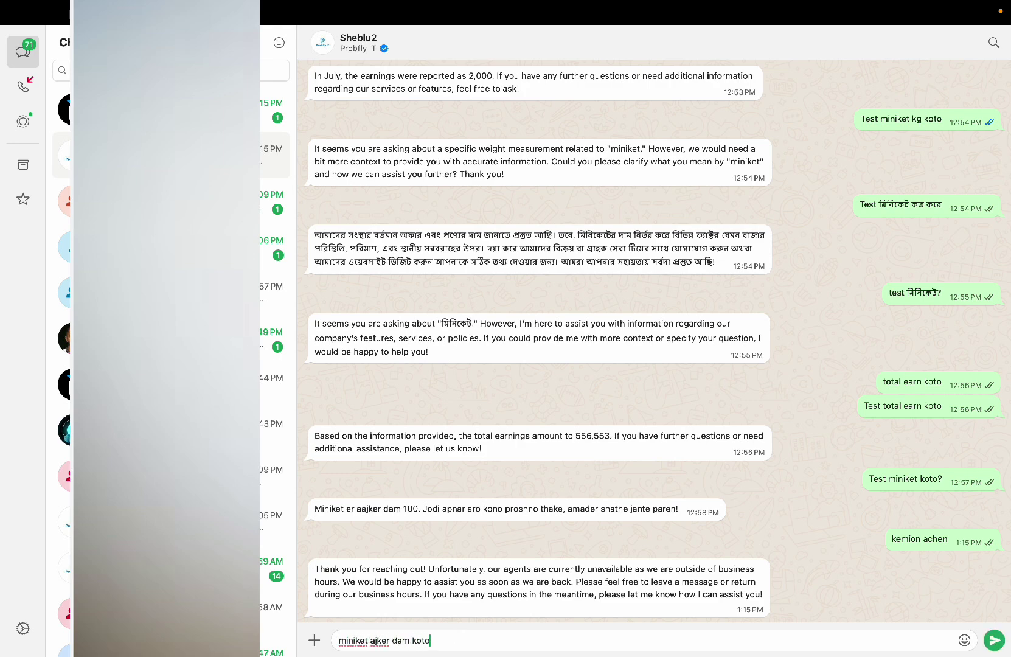
{"action": "key", "text": "Return"}
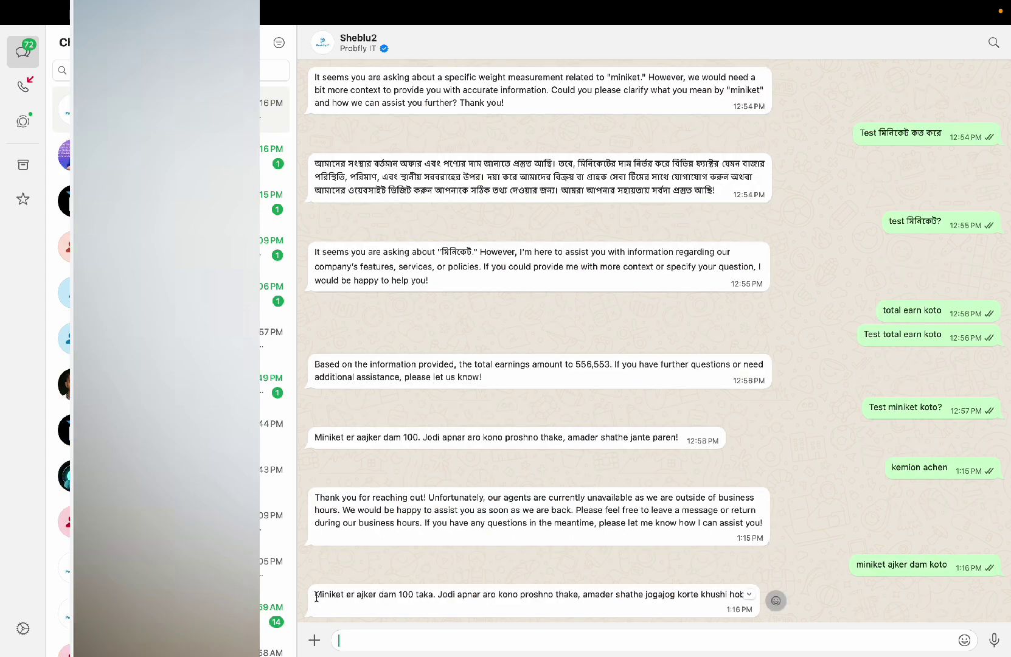
{"action": "left_click_drag", "start_coordinate": [316, 597], "coordinate": [401, 602]}
{"action": "left_click", "coordinate": [480, 598]}
{"action": "left_click_drag", "start_coordinate": [487, 599], "coordinate": [676, 603]}
{"action": "left_click", "coordinate": [745, 557]}
Step: Change Miniket's price in cell B2 of the sheet to 200
{"action": "key", "text": "ctrl+Right"}
{"action": "left_click", "coordinate": [104, 220]}
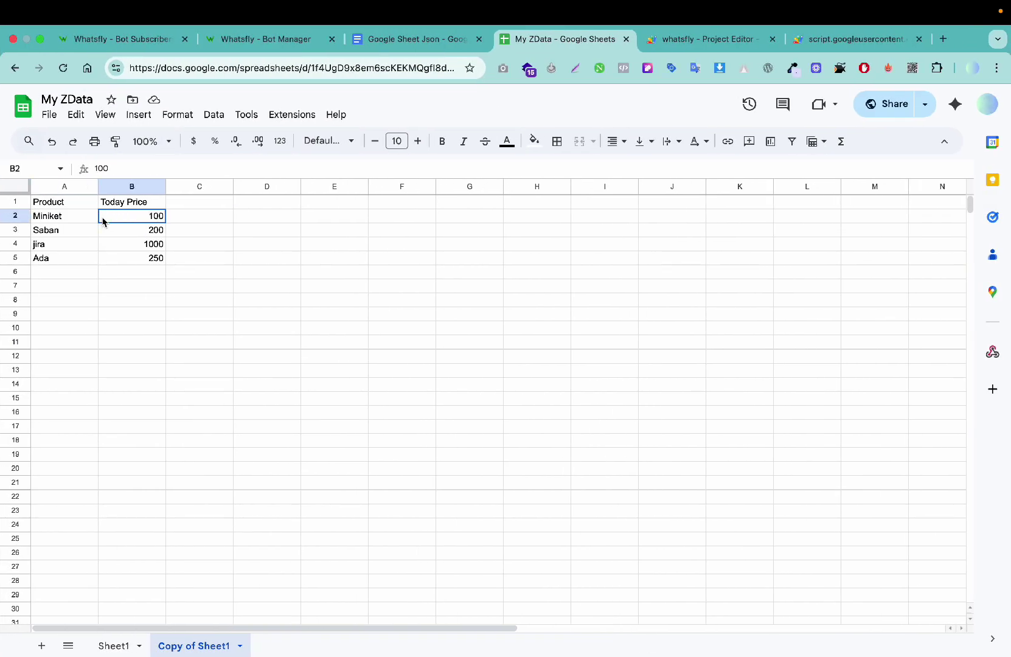
{"action": "type", "text": "2"}
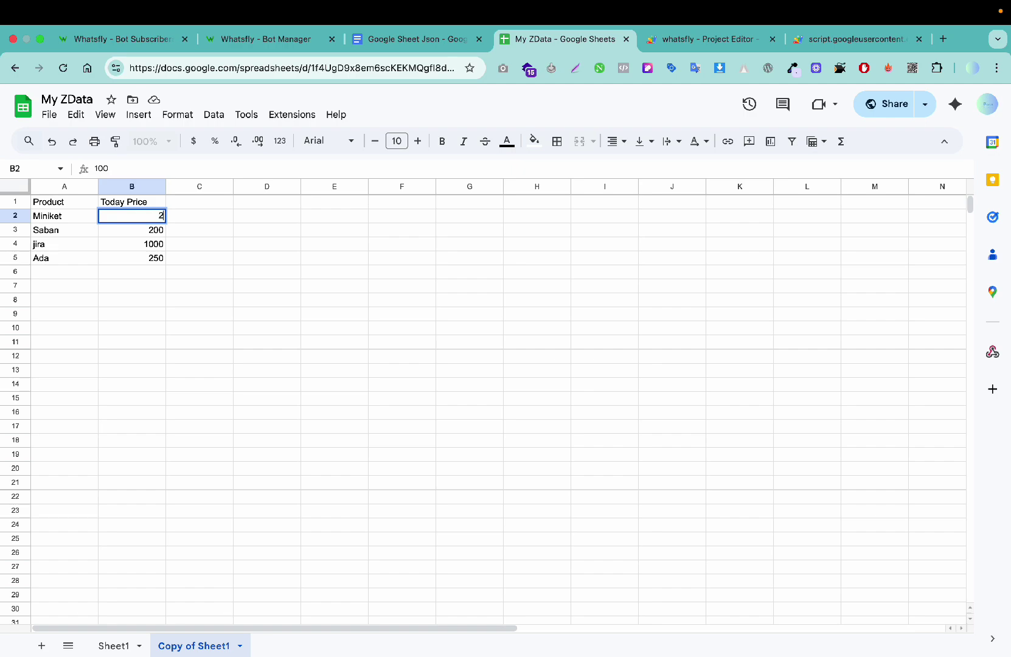
{"action": "left_click", "coordinate": [307, 271]}
{"action": "key", "text": "ctrl+Left"}
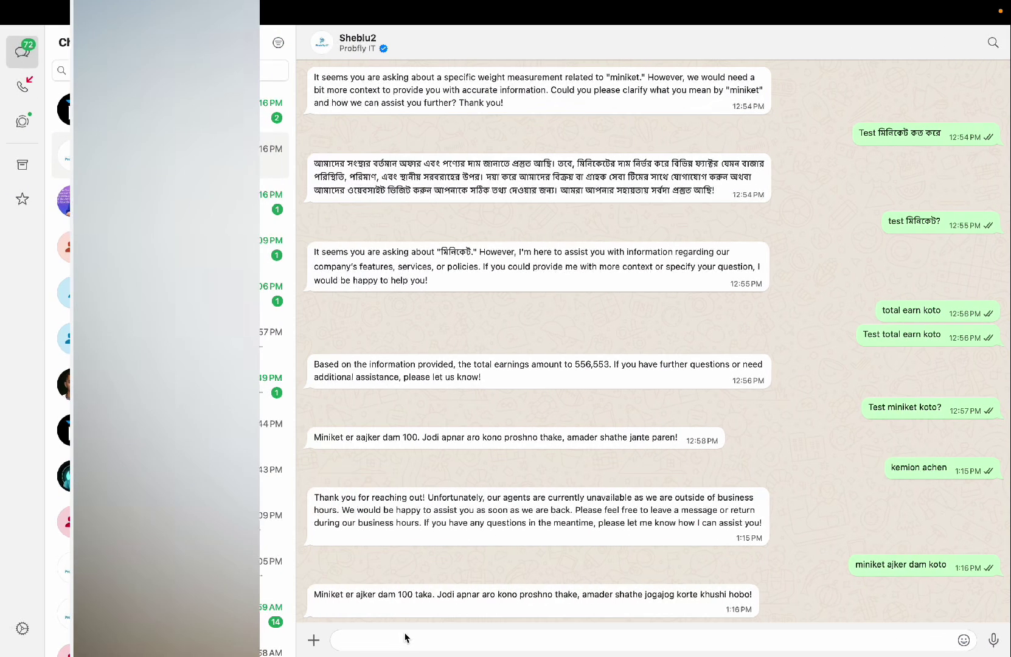
Step: Resend the Miniket price question and confirm the bot now replies 200, then return to the sheet
{"action": "type", "text": "Miniket dam koto ajke"}
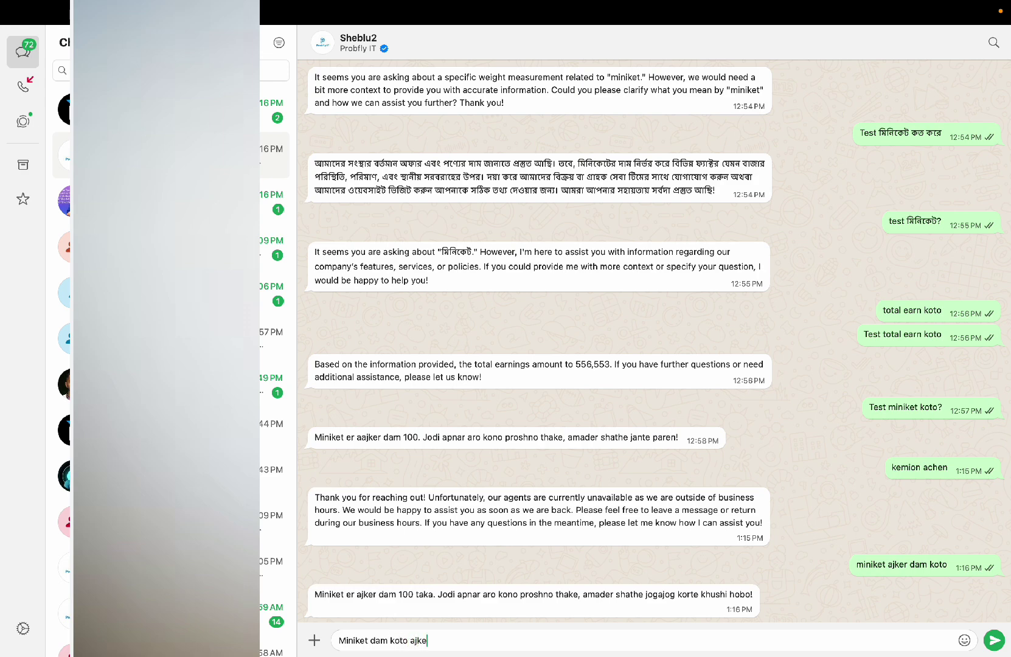
{"action": "key", "text": "Return"}
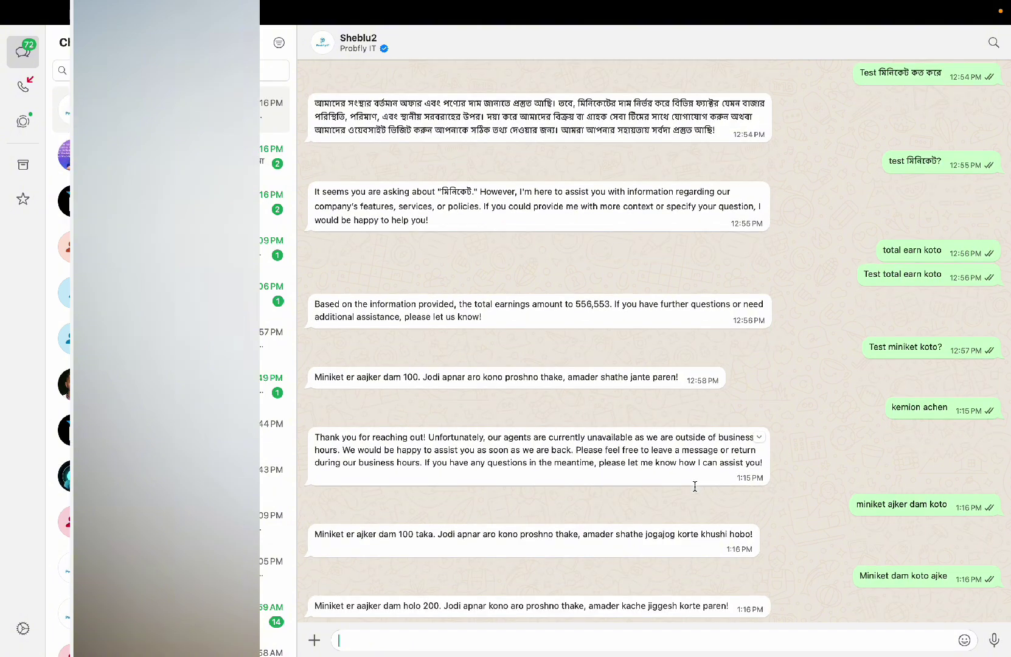
{"action": "left_click_drag", "start_coordinate": [368, 603], "coordinate": [639, 603]}
{"action": "left_click", "coordinate": [749, 550]}
{"action": "key", "text": "ctrl+Right"}
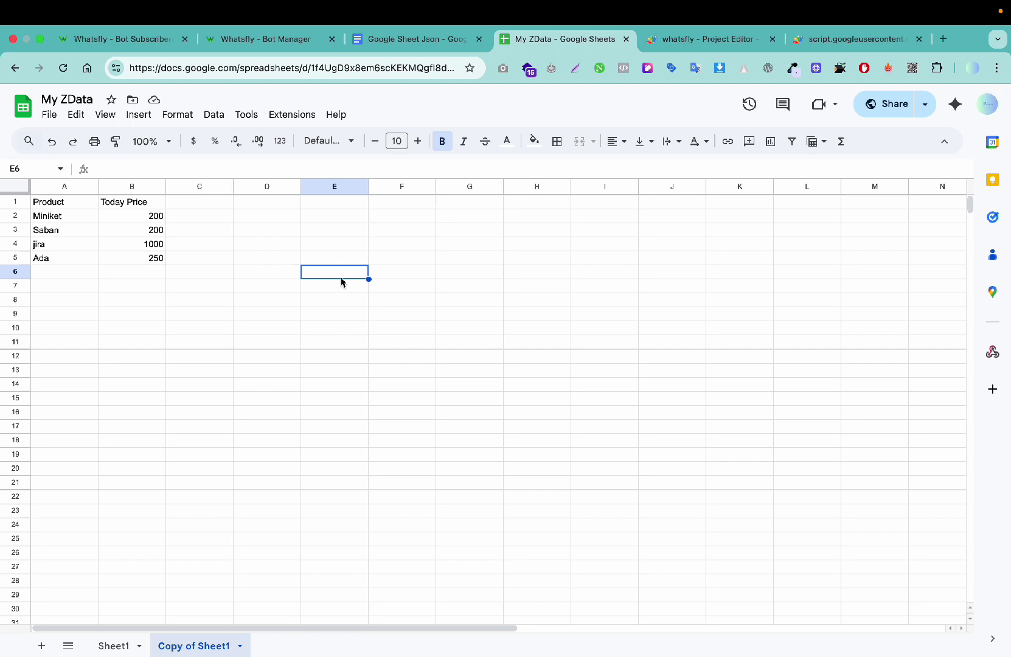
Step: Turn off the Probfly IT bot's AI Assistant and open the test bot flow from Bot Reply
{"action": "left_click", "coordinate": [146, 39]}
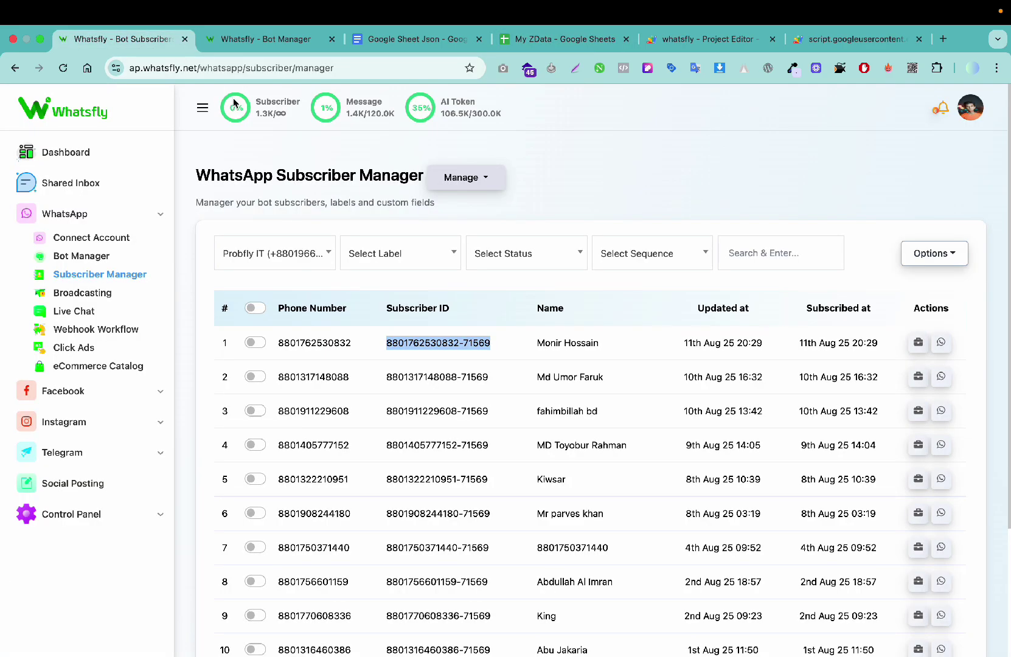
{"action": "left_click", "coordinate": [260, 48]}
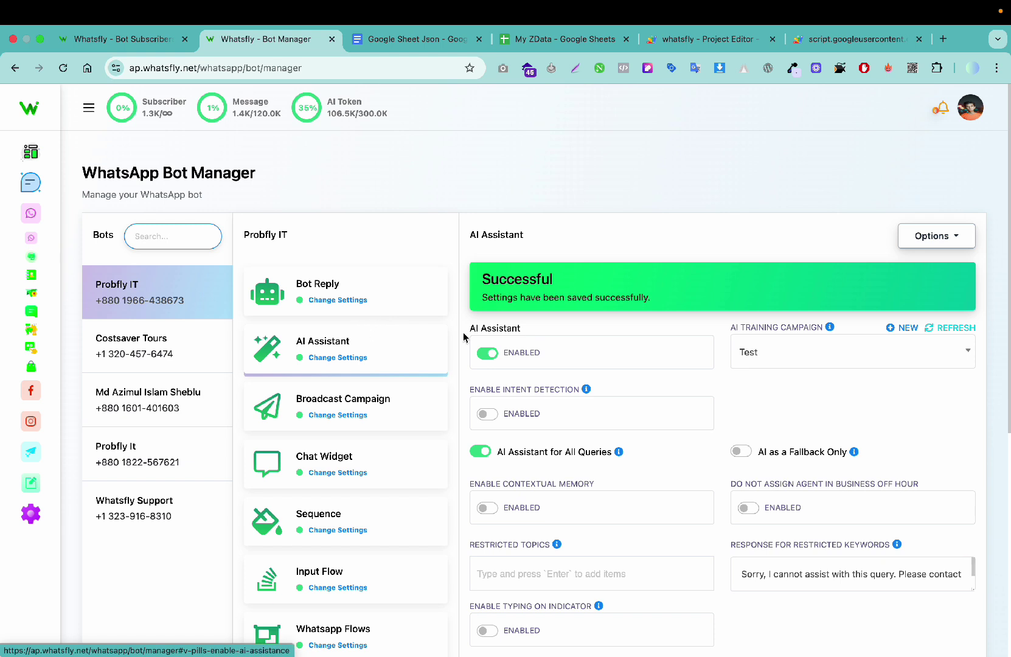
{"action": "double_click", "coordinate": [478, 346]}
{"action": "left_click", "coordinate": [487, 353]}
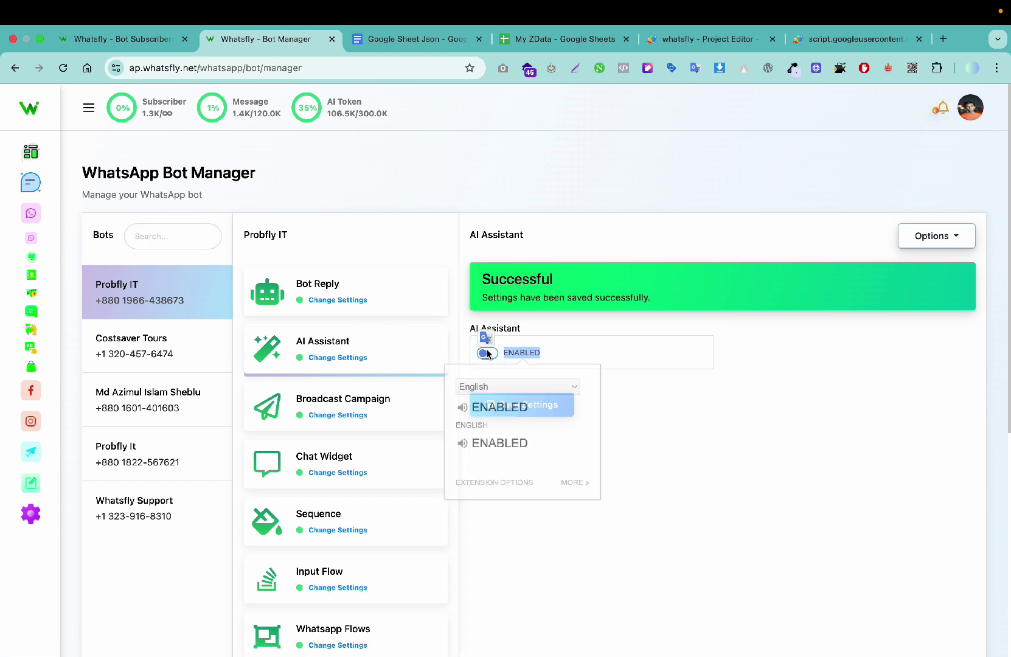
{"action": "left_click", "coordinate": [659, 423]}
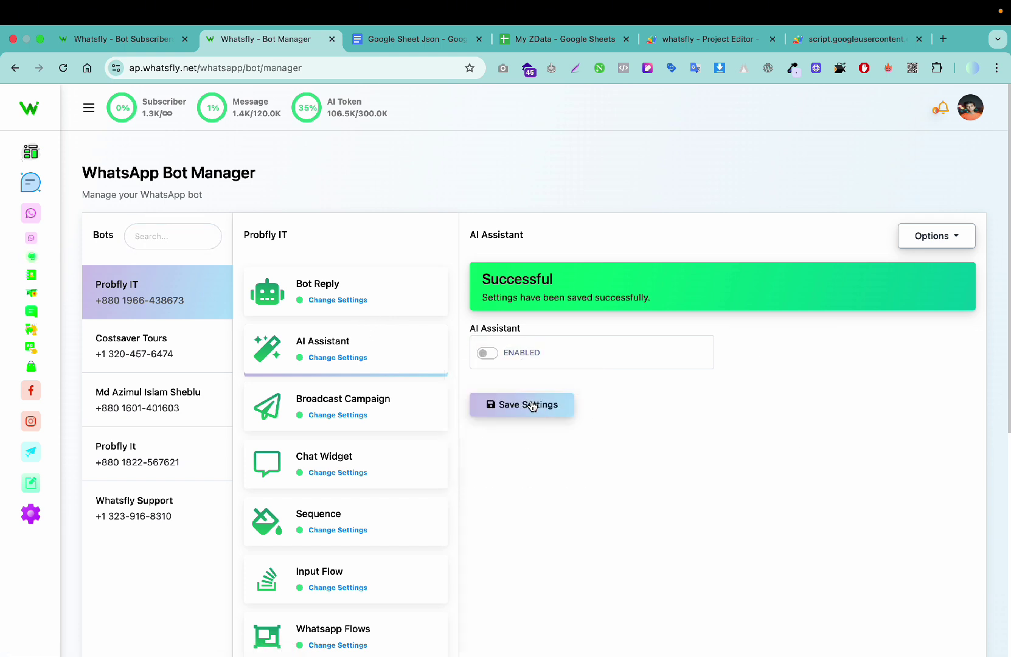
{"action": "left_click", "coordinate": [373, 286]}
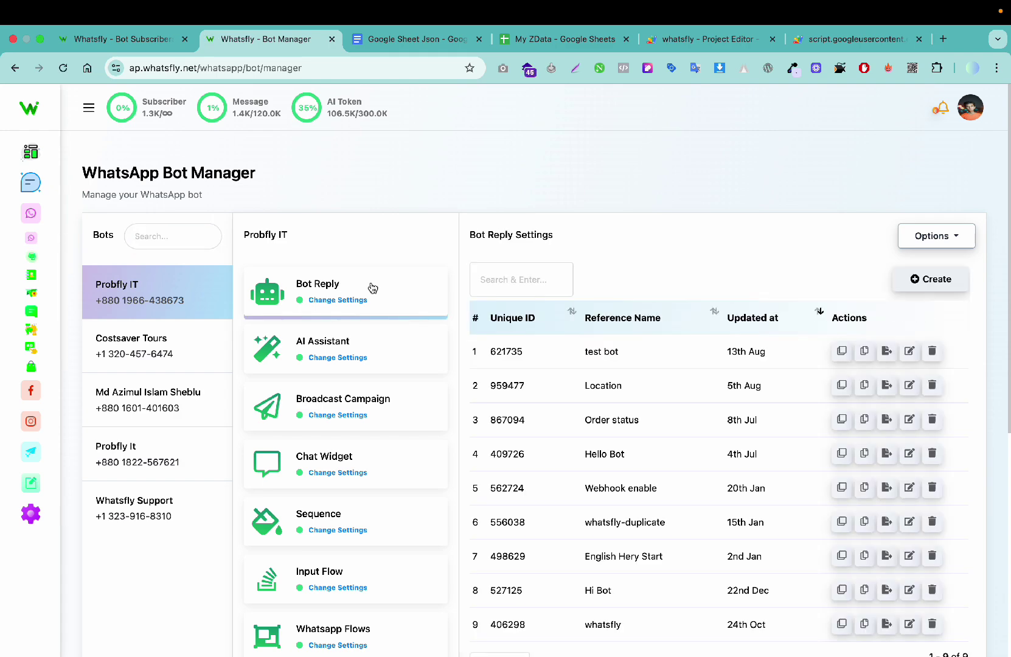
{"action": "left_click", "coordinate": [888, 351]}
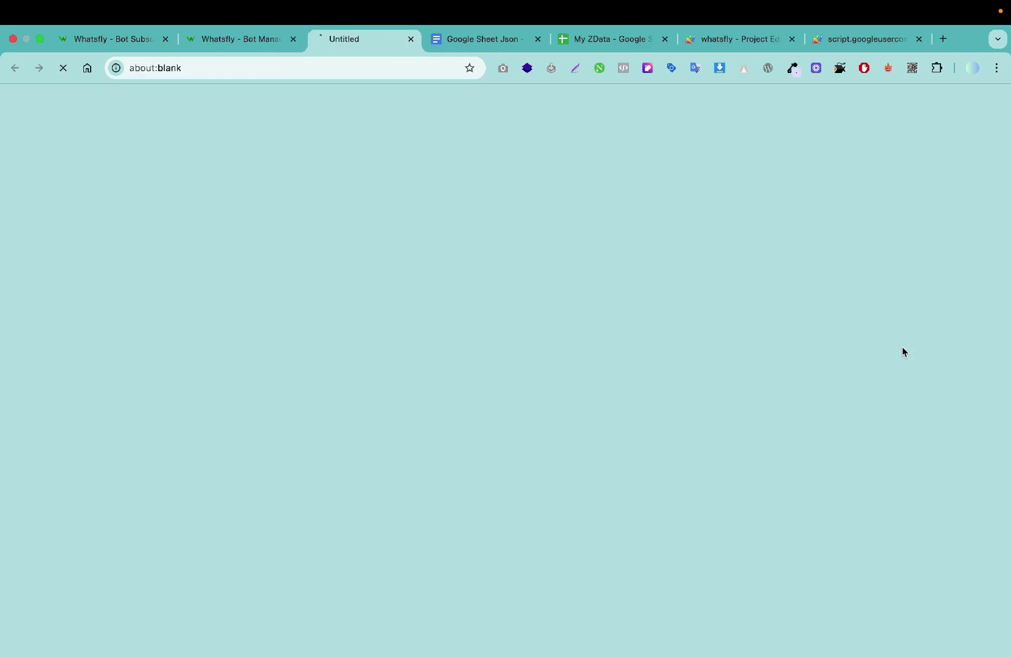
Step: Change the start step's trigger keyword to 'vai' and save it
{"action": "left_click", "coordinate": [471, 273]}
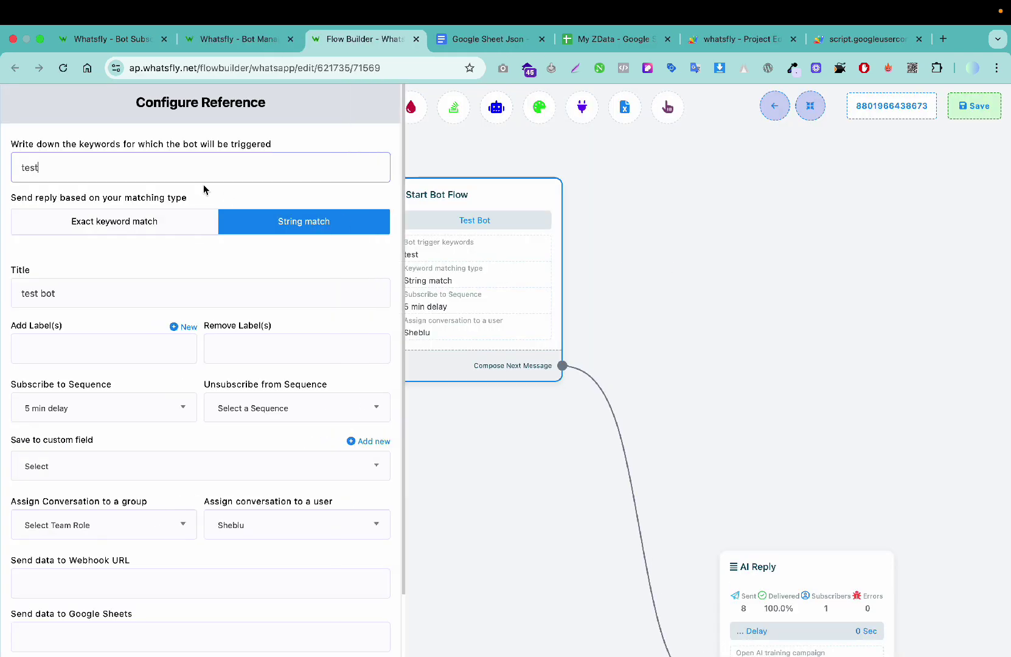
{"action": "left_click", "coordinate": [161, 170]}
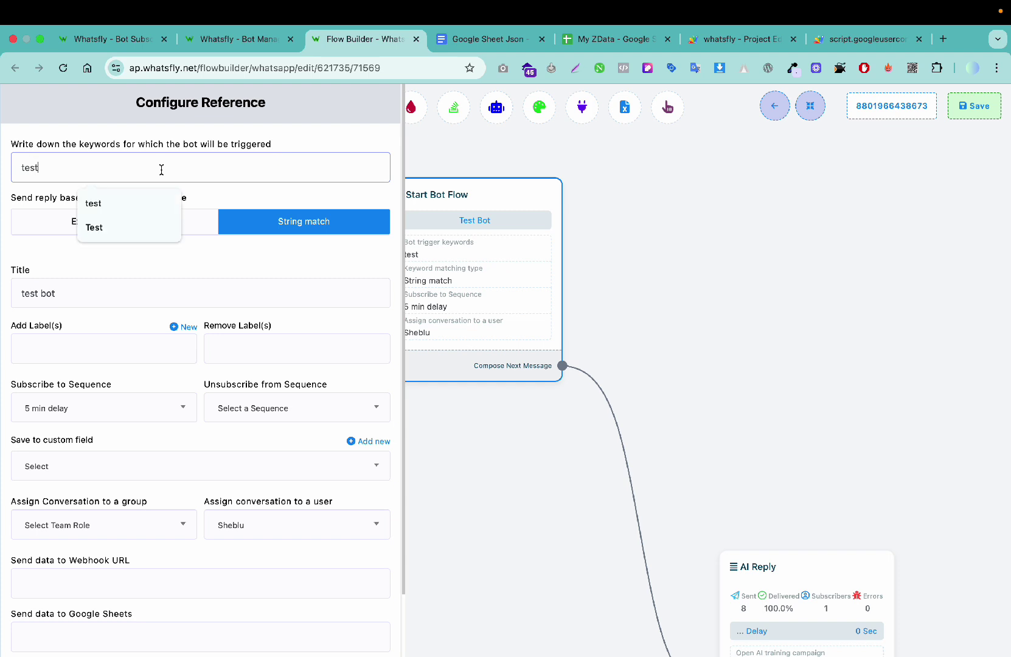
{"action": "key", "text": "super+a"}
{"action": "type", "text": "vai"}
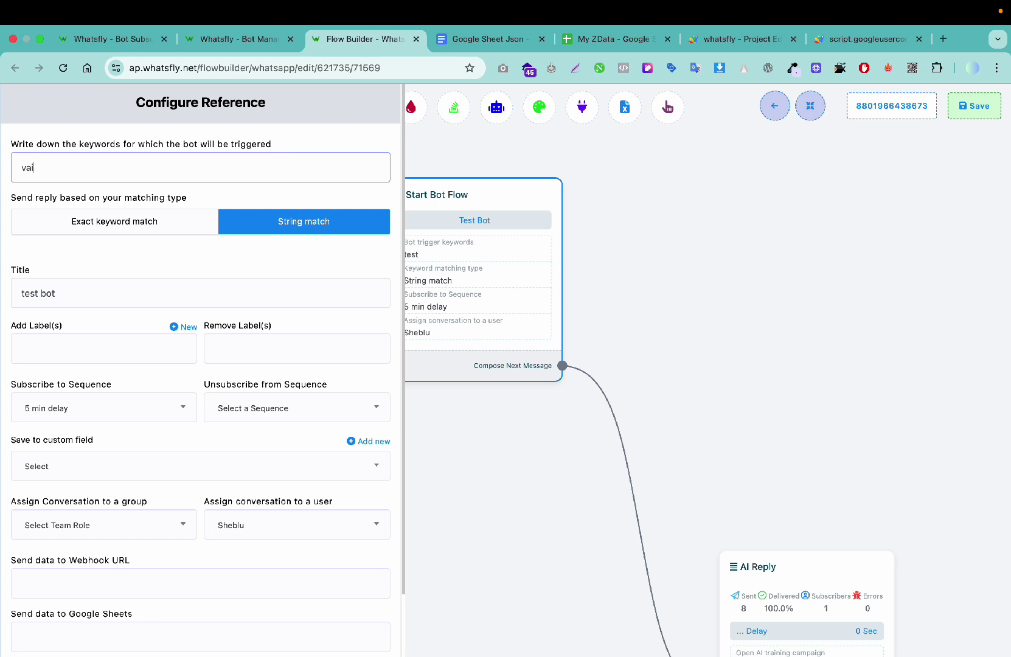
{"action": "scroll", "coordinate": [135, 234], "scroll_direction": "down", "scroll_amount": 2}
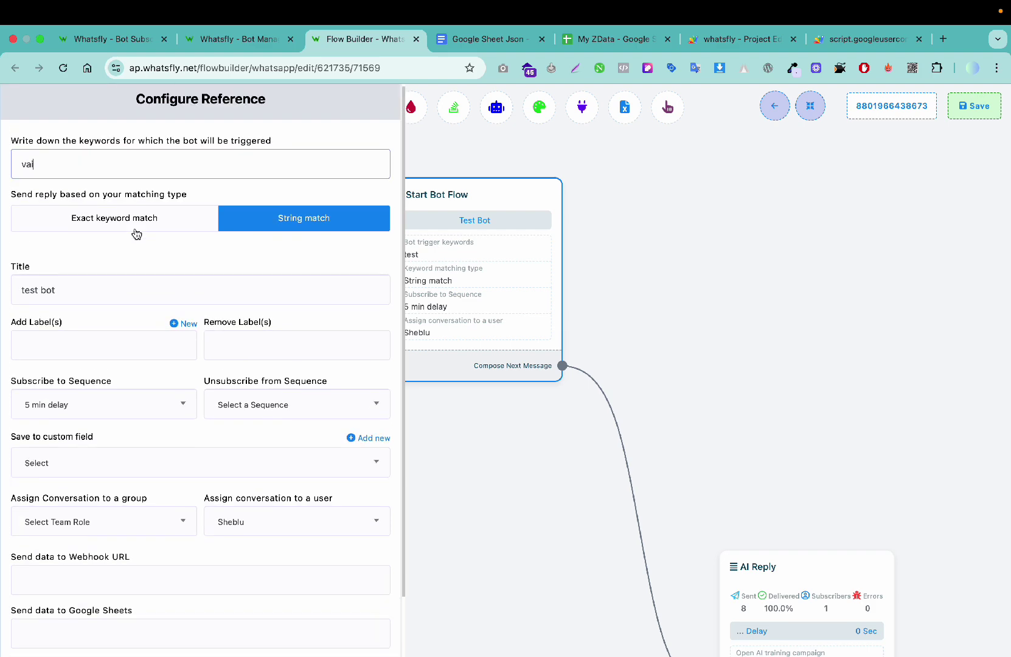
{"action": "scroll", "coordinate": [104, 308], "scroll_direction": "down", "scroll_amount": 2}
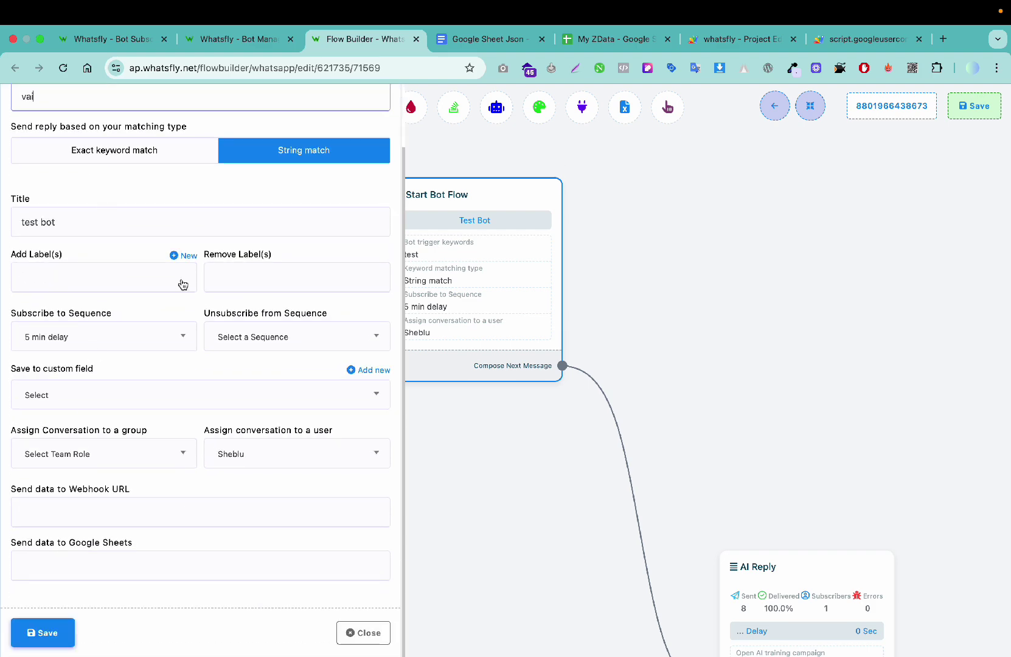
{"action": "scroll", "coordinate": [183, 280], "scroll_direction": "up", "scroll_amount": 3}
{"action": "scroll", "coordinate": [181, 510], "scroll_direction": "down", "scroll_amount": 5}
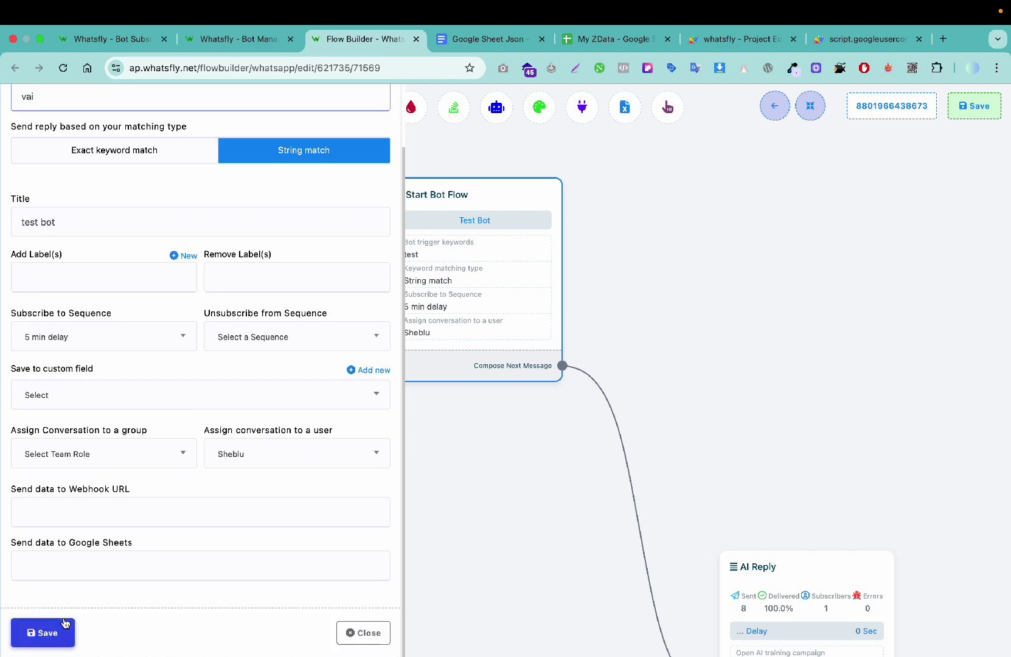
{"action": "left_click", "coordinate": [45, 632]}
Step: Set the AI Reply step to the Test training campaign and save the bot flow
{"action": "left_click_drag", "start_coordinate": [576, 467], "coordinate": [508, 360]}
{"action": "double_click", "coordinate": [768, 469]}
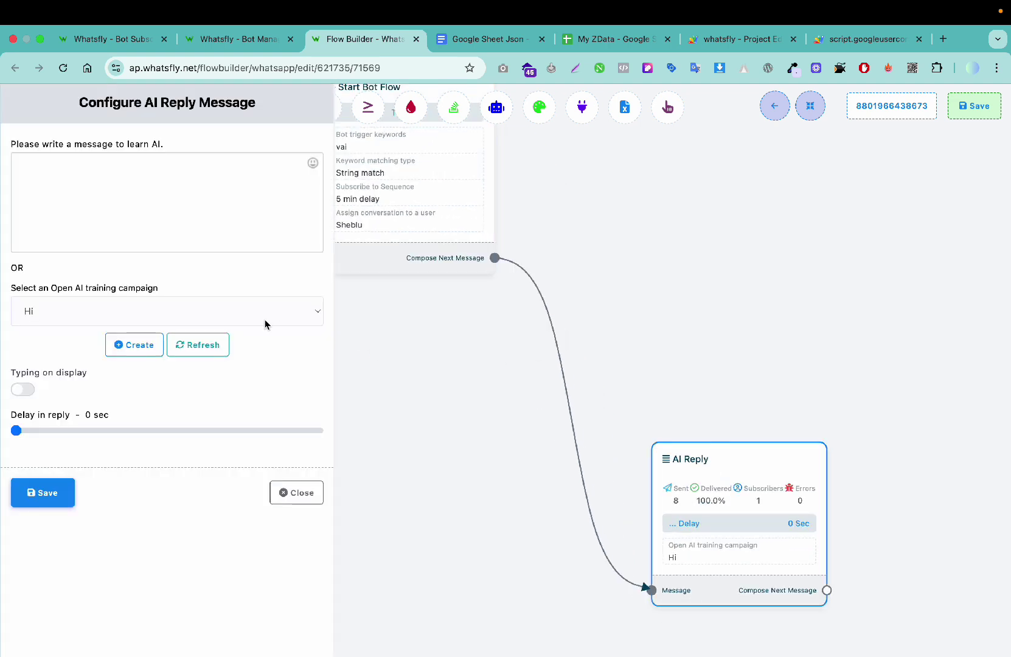
{"action": "left_click", "coordinate": [90, 315]}
{"action": "left_click", "coordinate": [91, 330]}
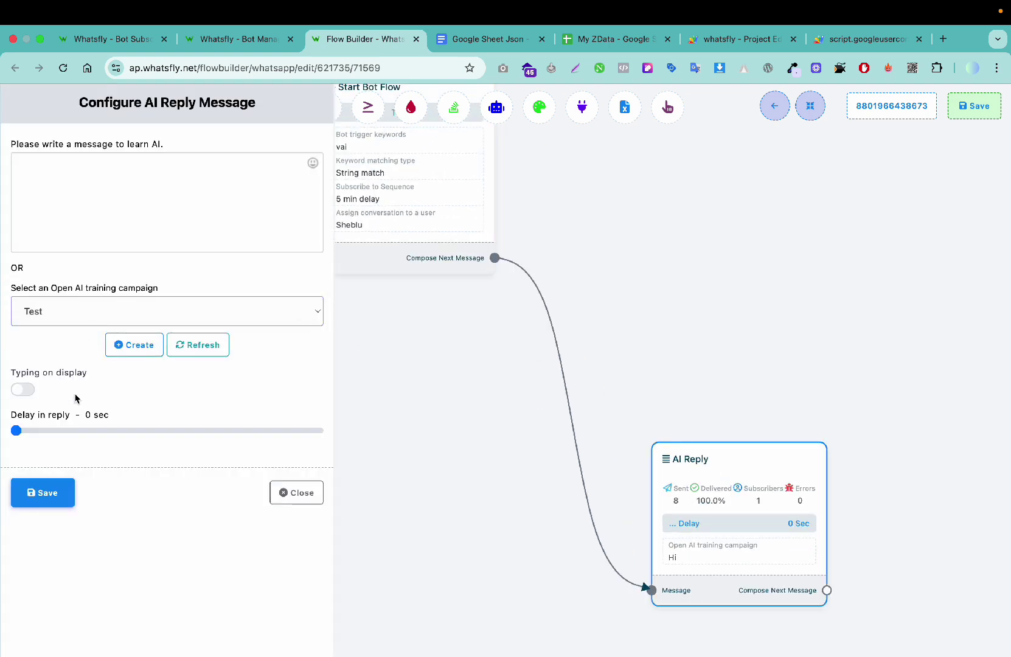
{"action": "left_click", "coordinate": [47, 492]}
{"action": "left_click", "coordinate": [973, 107]}
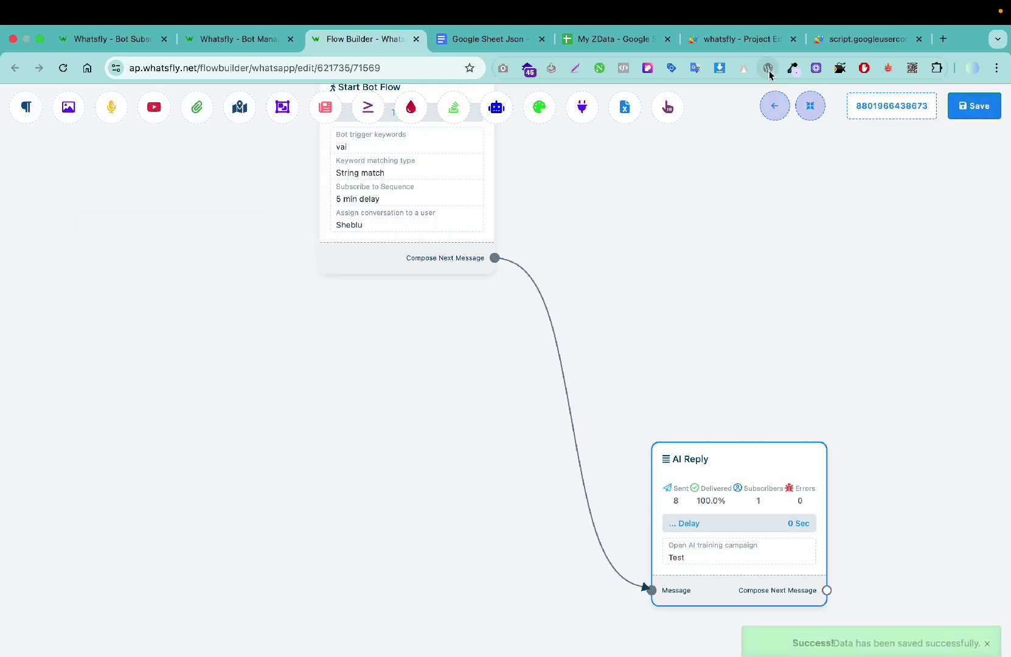
{"action": "left_click", "coordinate": [618, 45]}
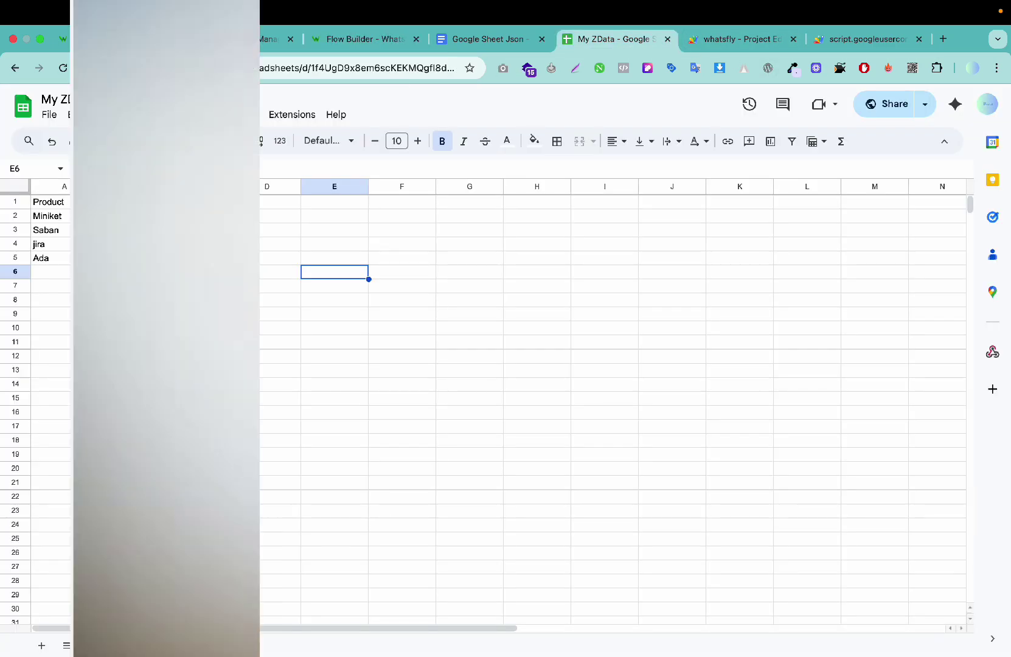
Step: Send 'miniket dam koto' to the bot, then check the Ada row in the price sheet
{"action": "key", "text": "ctrl+Left"}
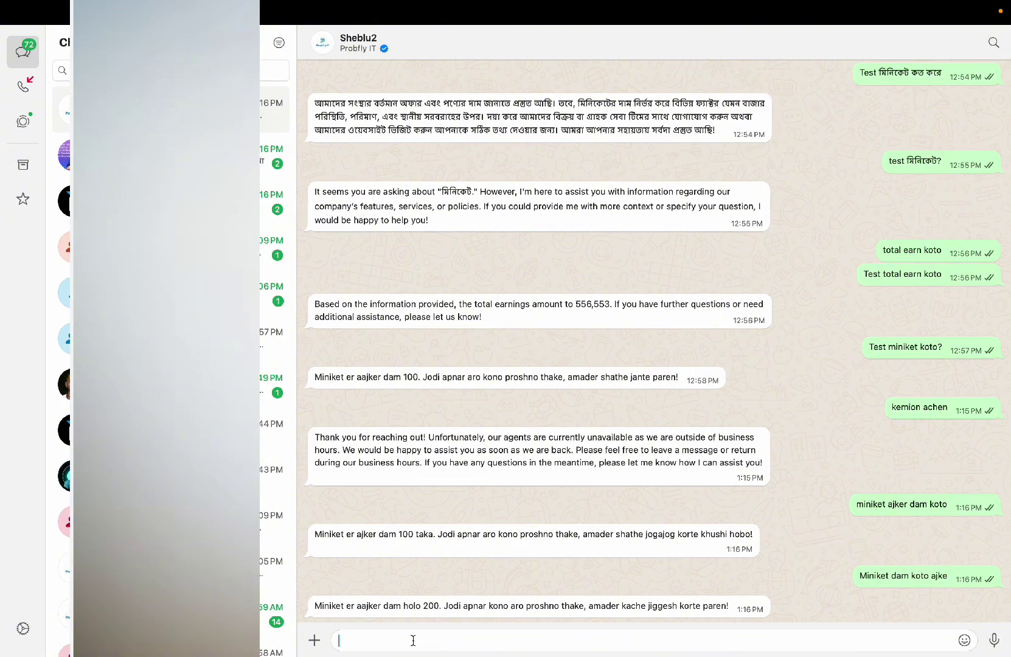
{"action": "type", "text": "dam koto"}
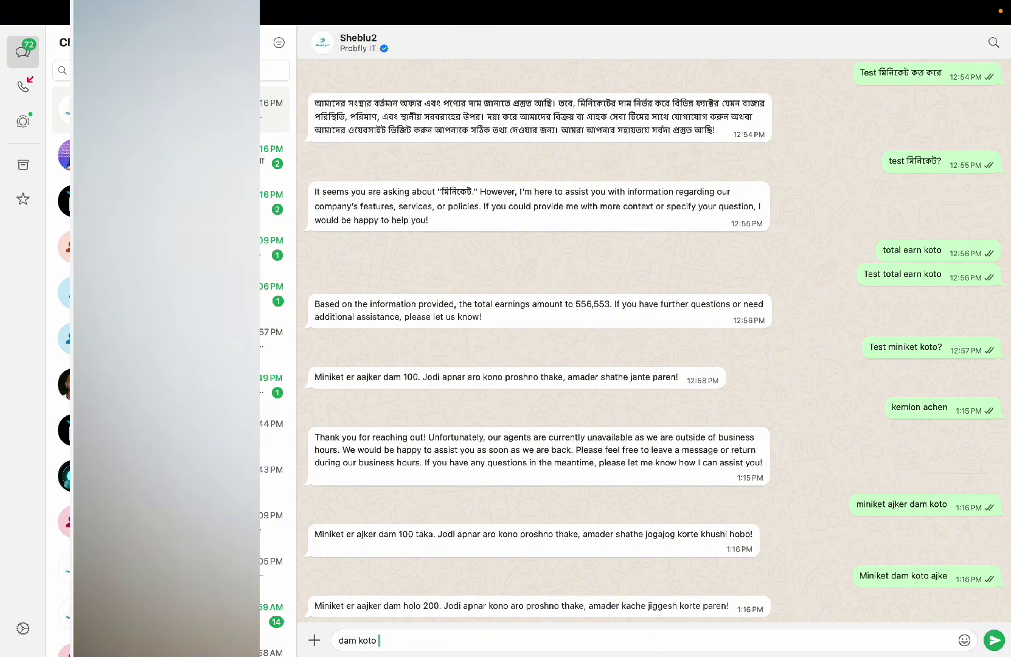
{"action": "key", "text": "super+a"}
{"action": "type", "text": "miniket dam koto"}
{"action": "key", "text": "Return"}
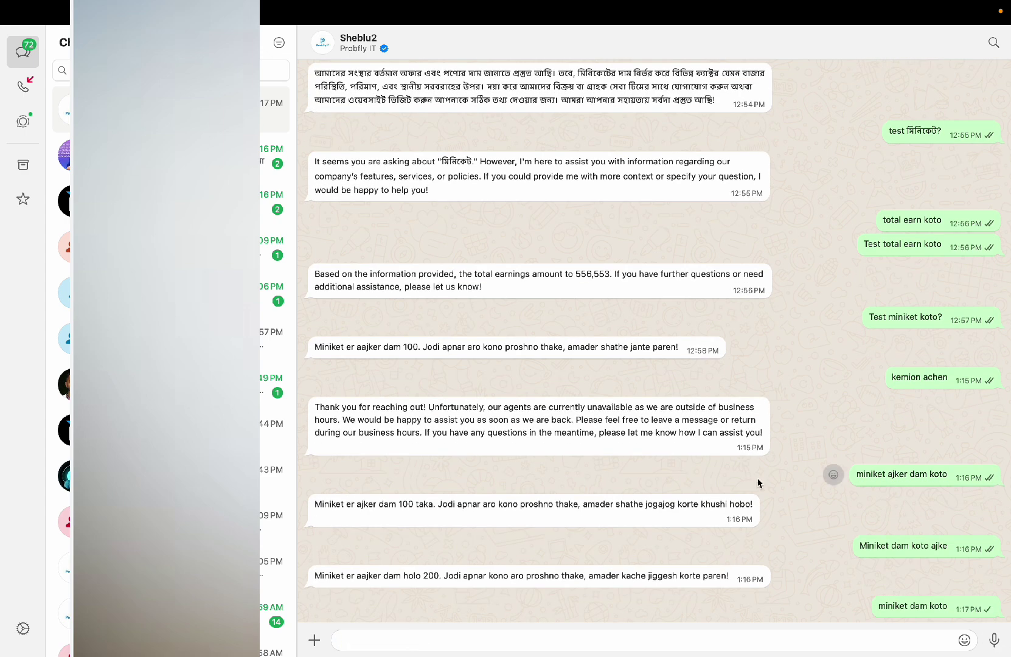
{"action": "key", "text": "ctrl+Right"}
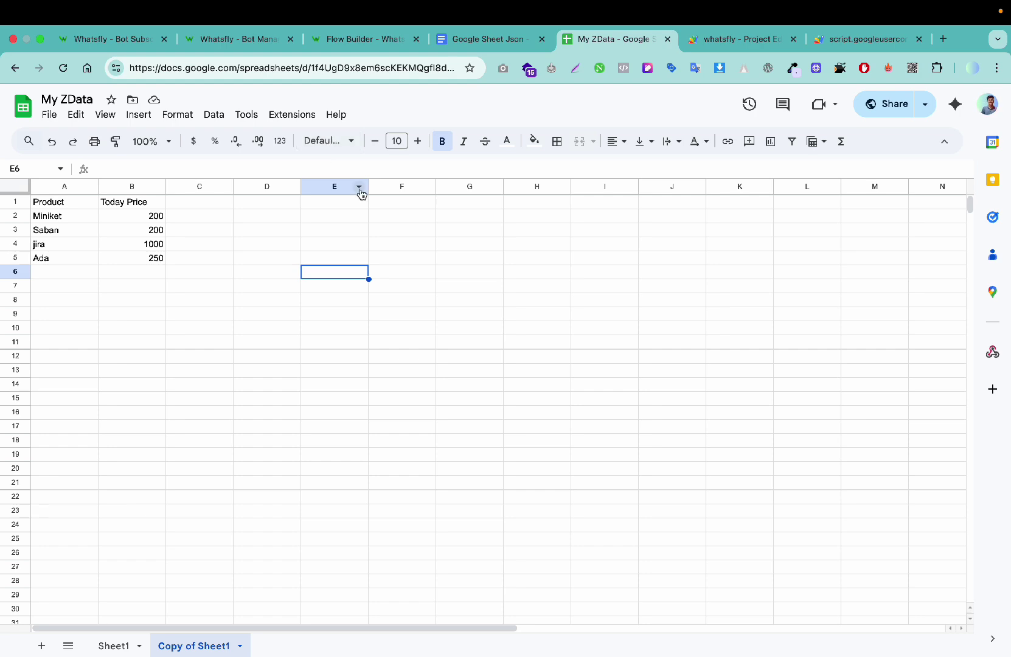
{"action": "left_click", "coordinate": [94, 261]}
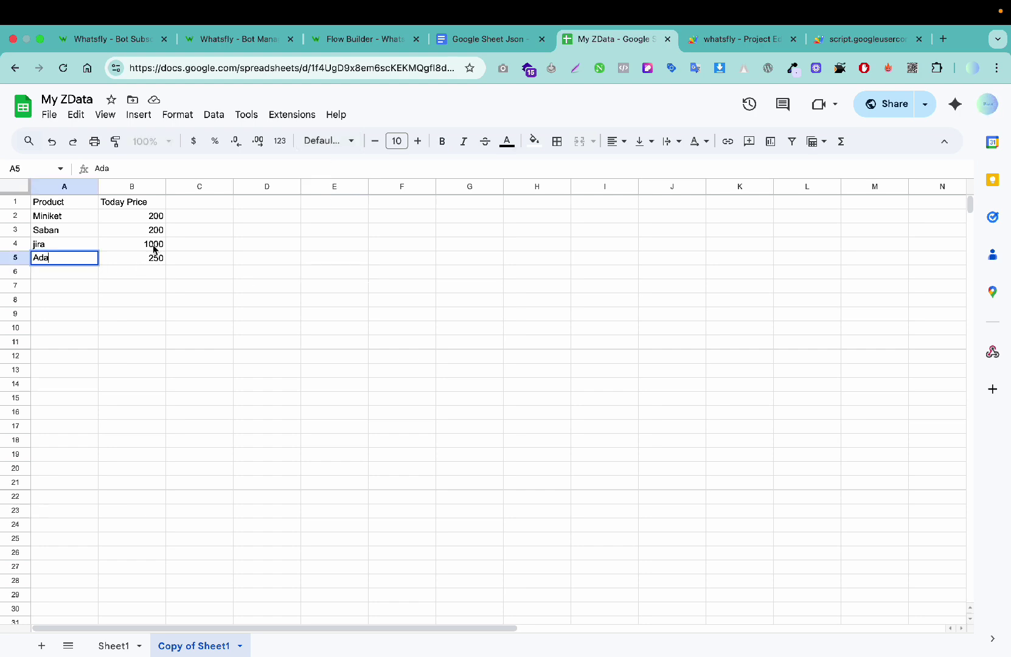
{"action": "left_click", "coordinate": [348, 339]}
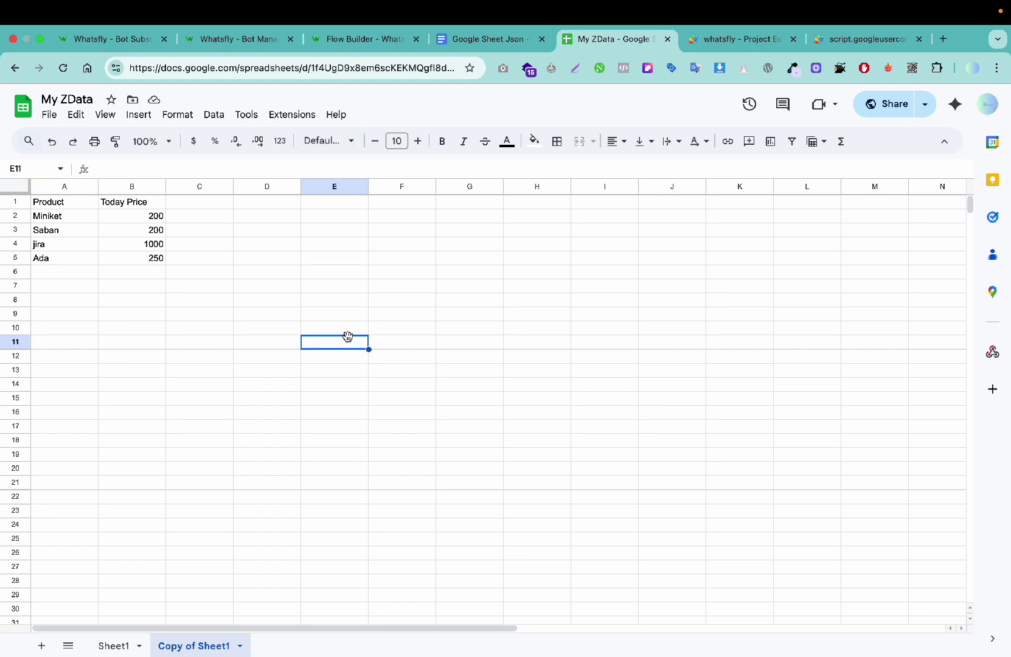
Step: Ask 'vai ajke Ada er dam koto' and read the bot's Bengali reply quoting 250 taka
{"action": "key", "text": "ctrl+Left"}
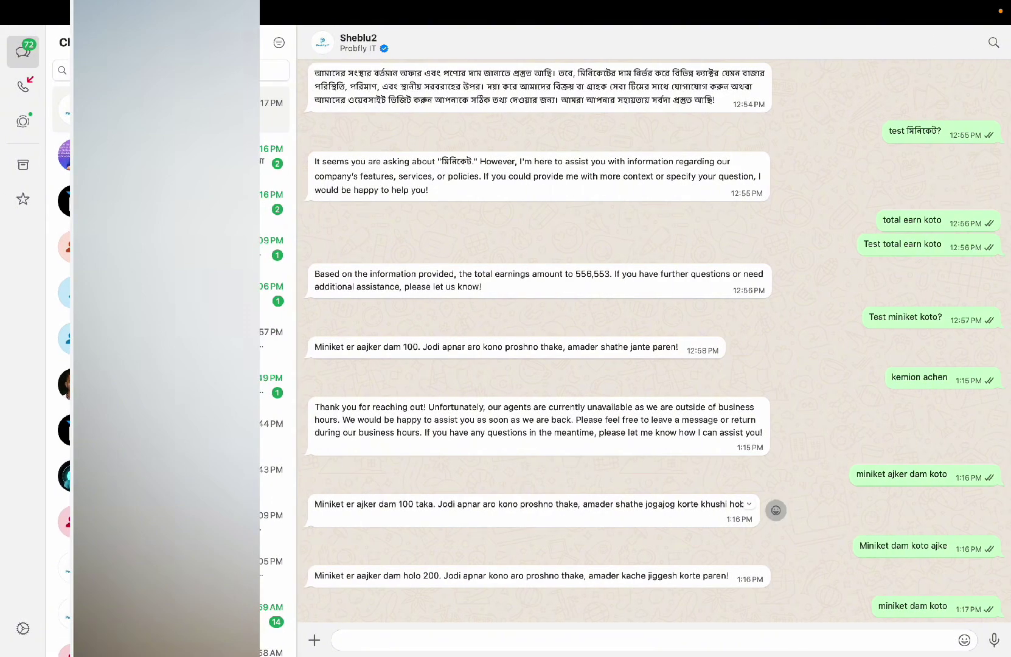
{"action": "type", "text": "vai ajke Ada er dam koto"}
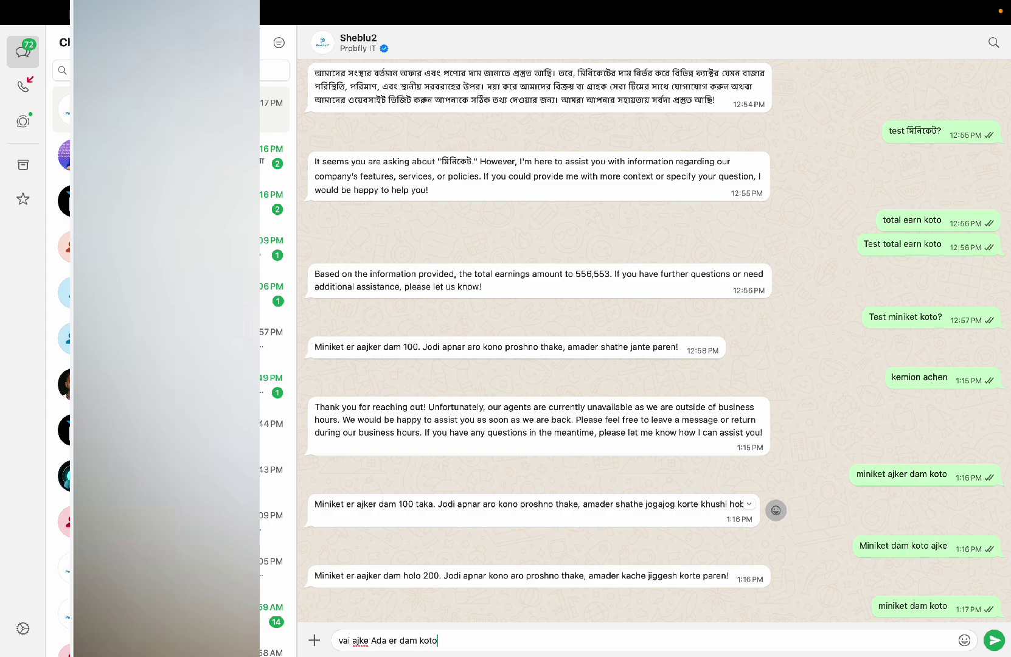
{"action": "key", "text": "Return"}
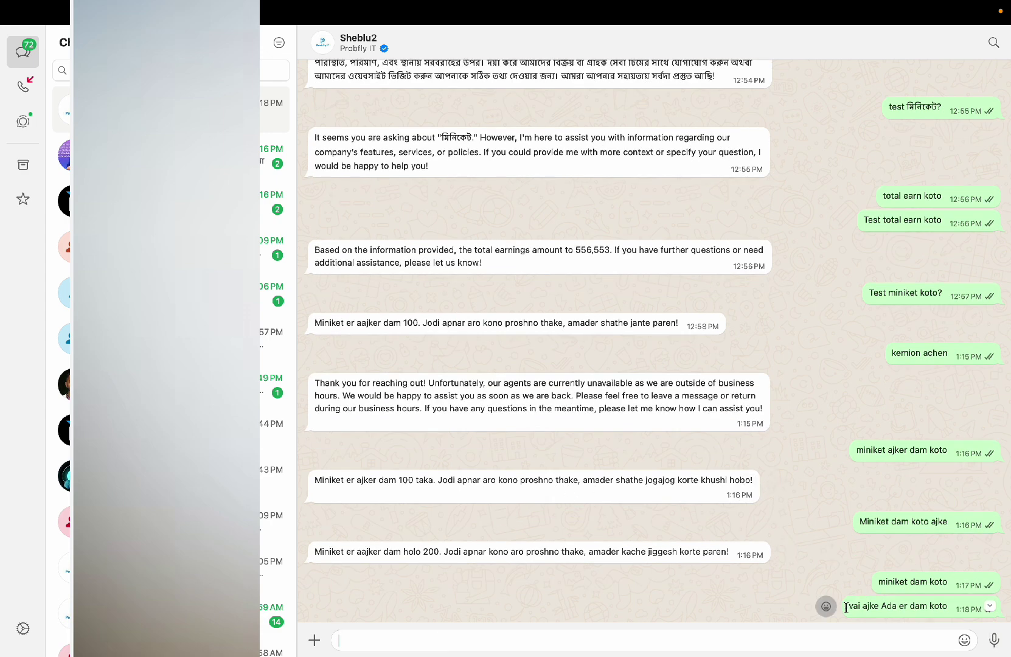
{"action": "mouse_move", "coordinate": [846, 607]}
{"action": "left_mouse_down"}
{"action": "mouse_move", "coordinate": [861, 608]}
{"action": "mouse_move", "coordinate": [846, 609]}
{"action": "left_mouse_up"}
{"action": "left_click", "coordinate": [866, 605]}
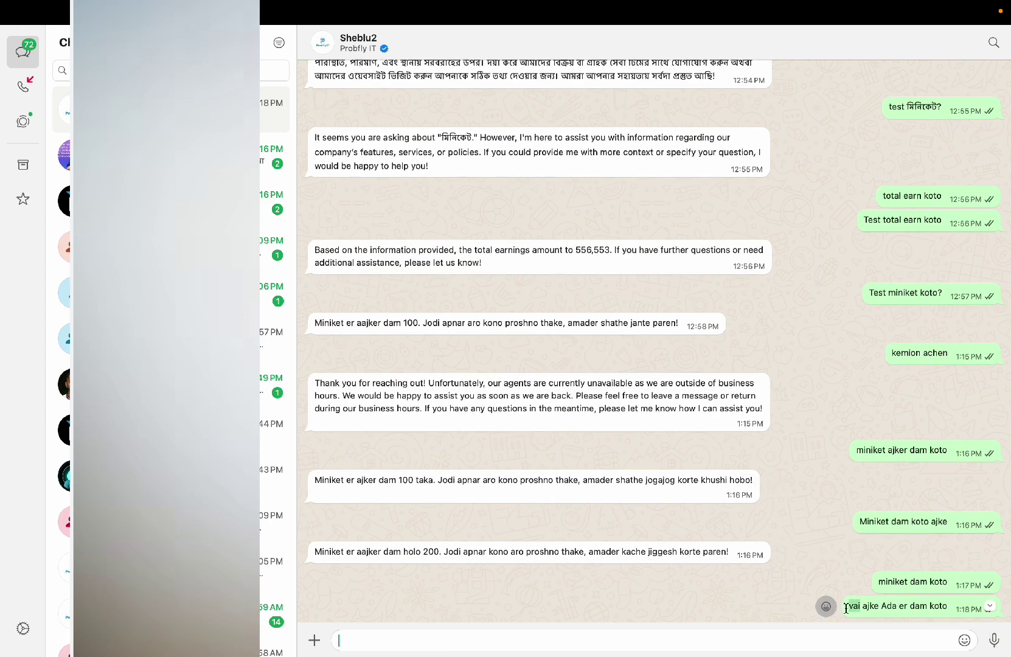
{"action": "left_click", "coordinate": [809, 527]}
{"action": "scroll", "coordinate": [770, 590], "scroll_direction": "down", "scroll_amount": 2}
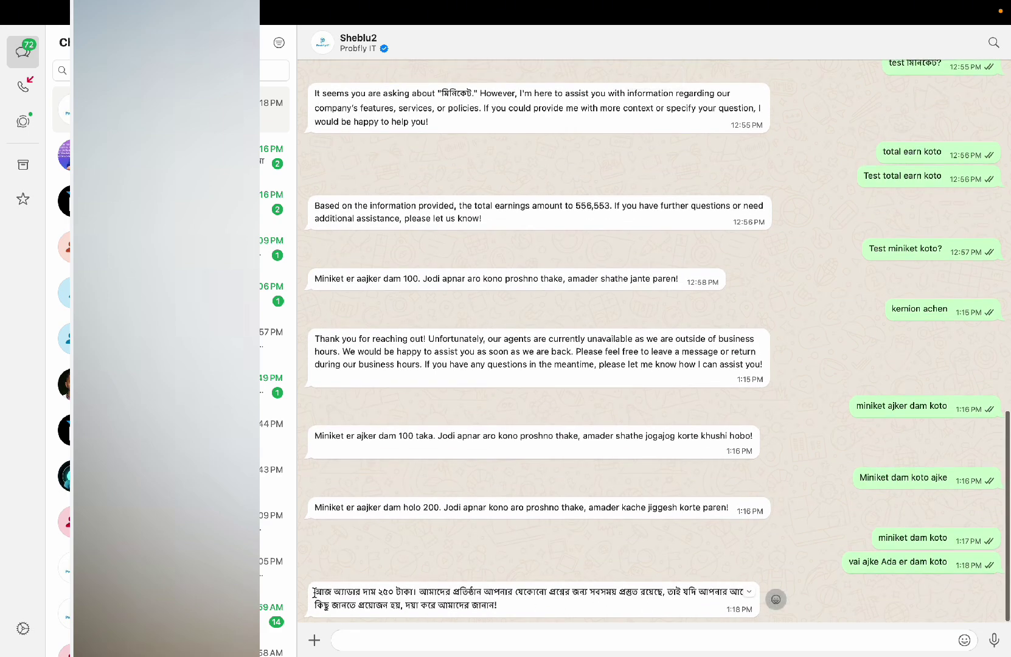
{"action": "left_click", "coordinate": [314, 592]}
{"action": "left_click", "coordinate": [833, 546]}
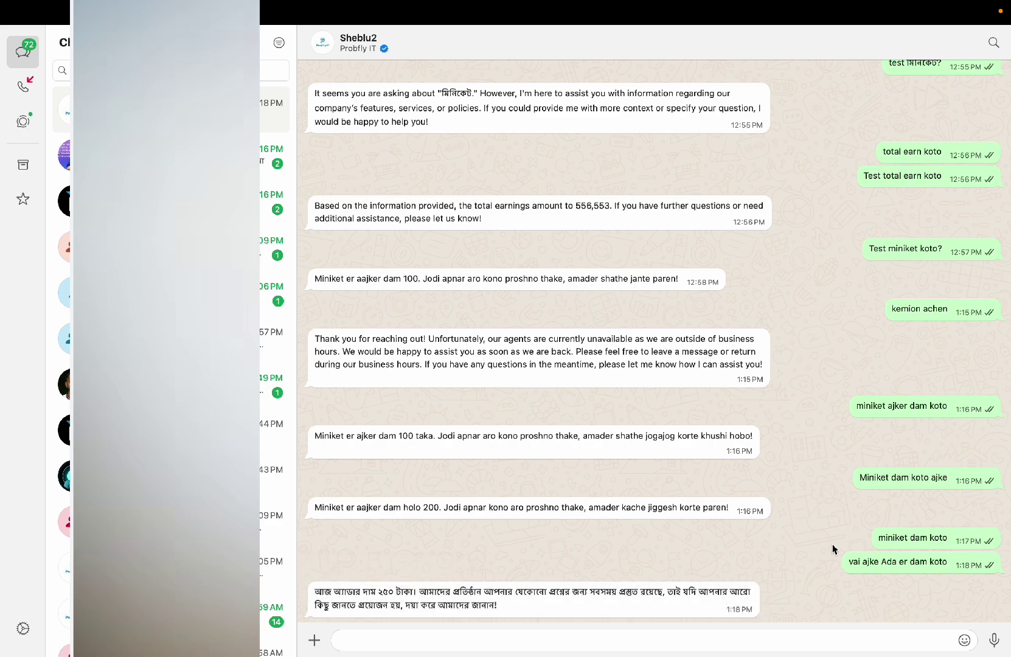
{"action": "key", "text": "ctrl+Right"}
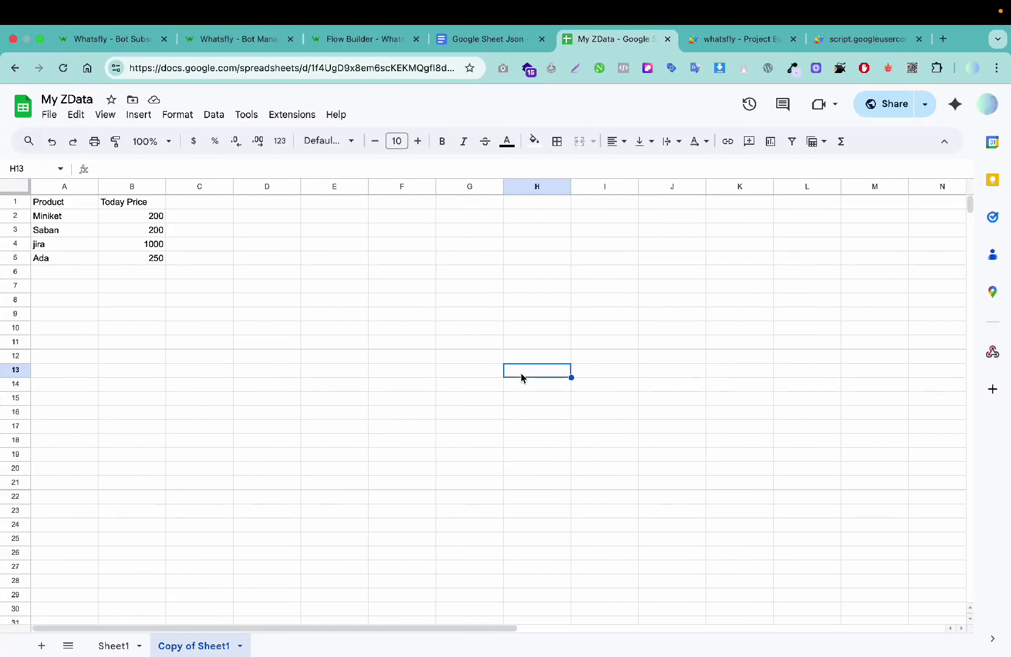
Step: Compare the bot's Ada reply with the sheet's 250 price, then open the Whatsfly dashboard
{"action": "key", "text": "ctrl+Left"}
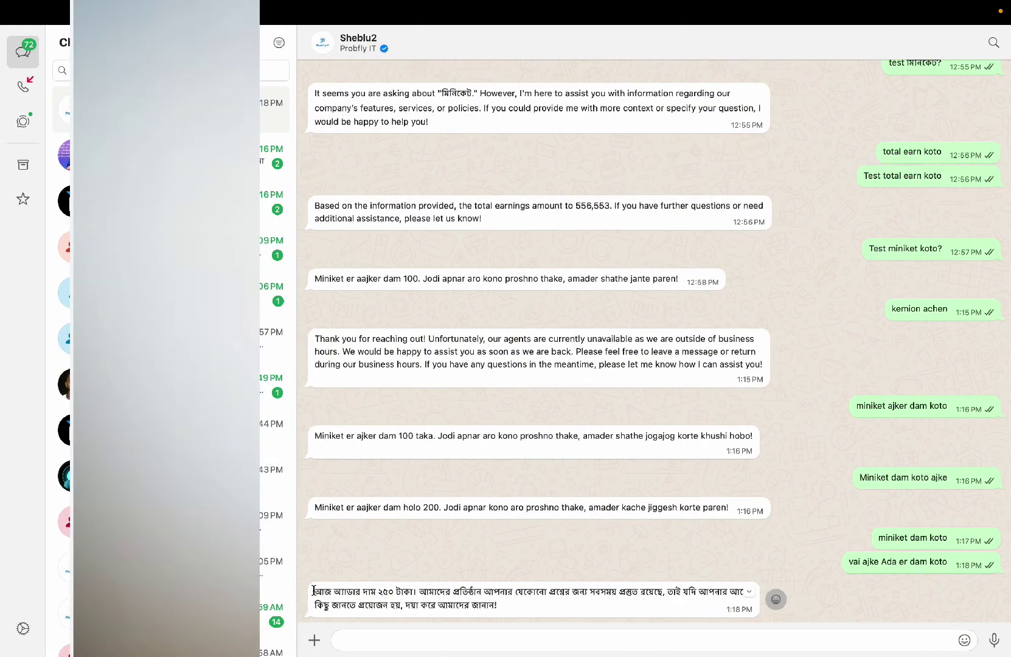
{"action": "left_click_drag", "start_coordinate": [313, 592], "coordinate": [497, 610]}
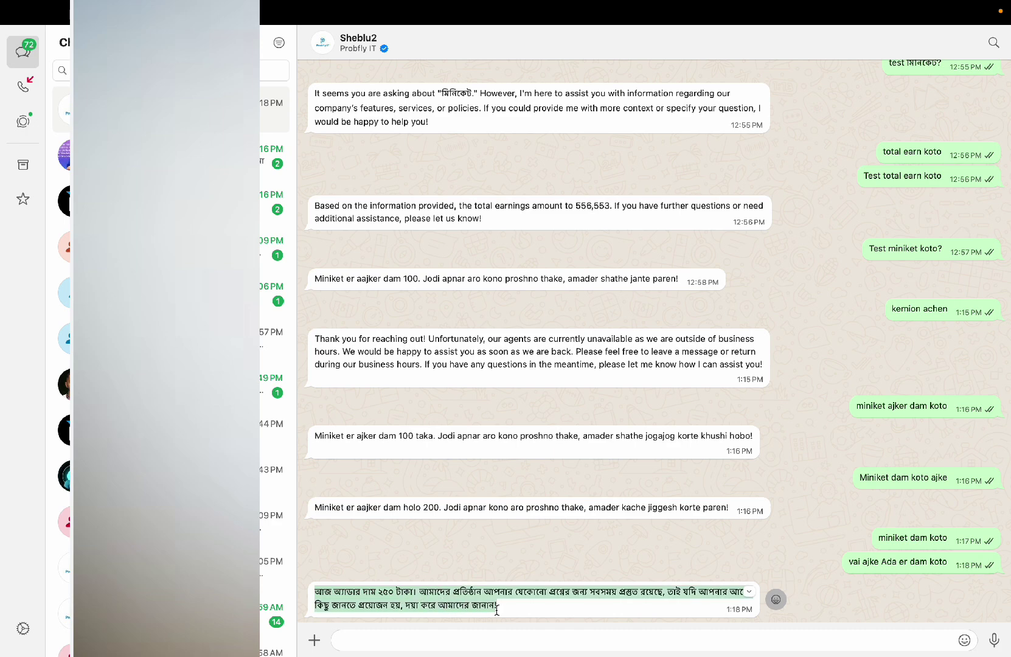
{"action": "left_click", "coordinate": [553, 597]}
{"action": "key", "text": "ctrl+Right"}
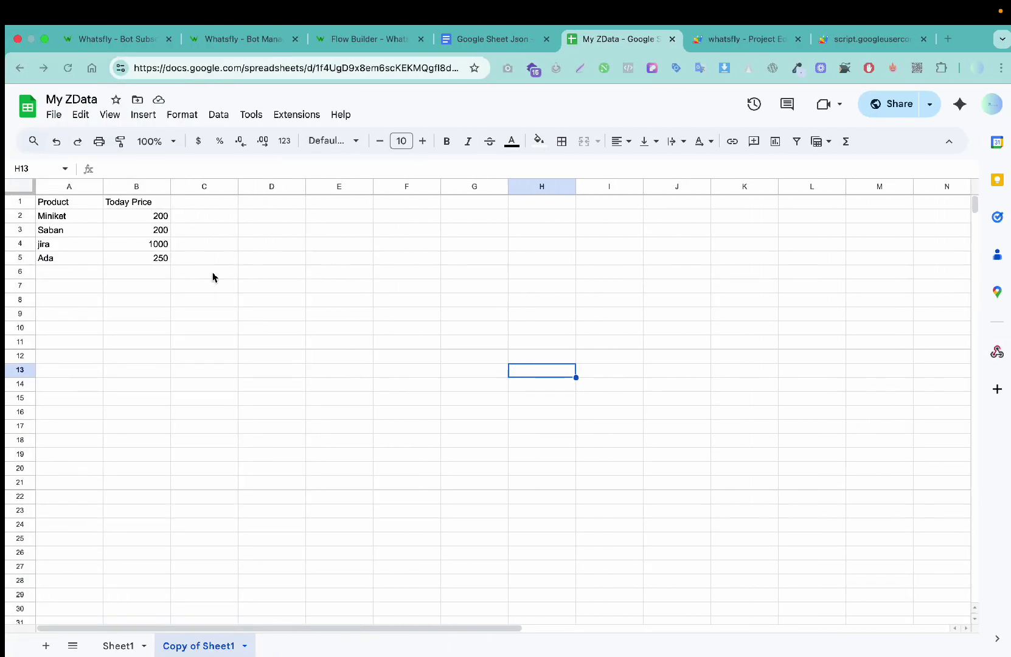
{"action": "left_click", "coordinate": [84, 288]}
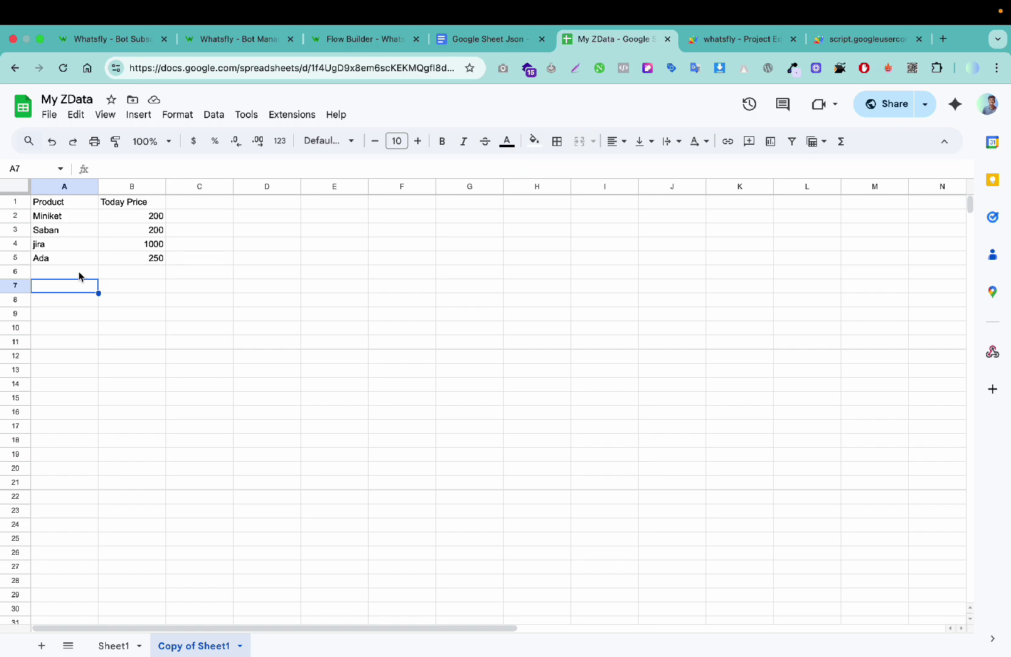
{"action": "key", "text": "ctrl+Left"}
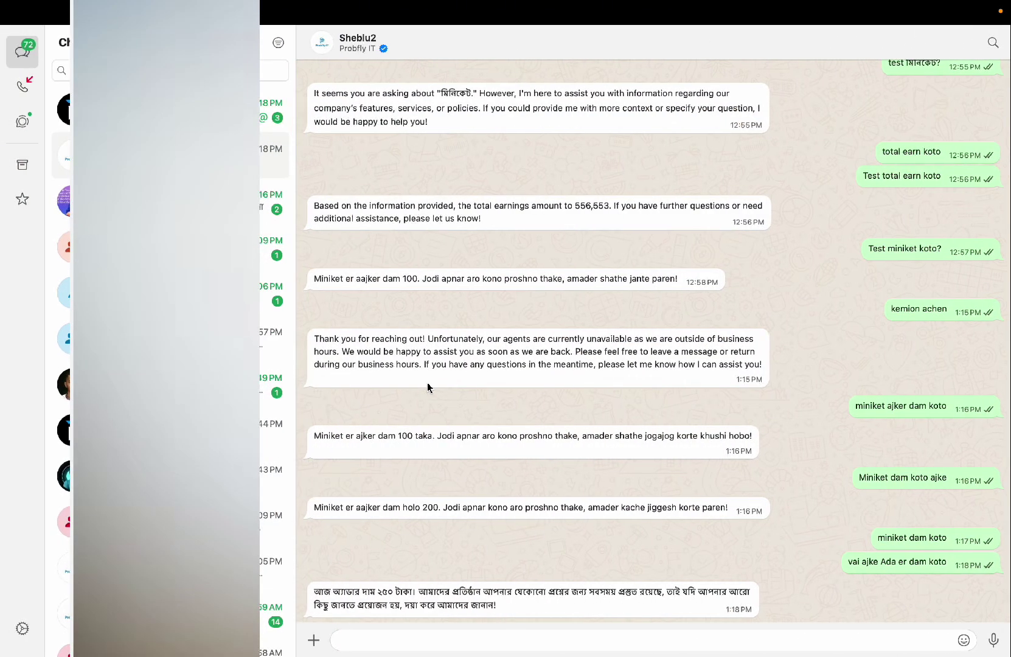
{"action": "key", "text": "ctrl+Right"}
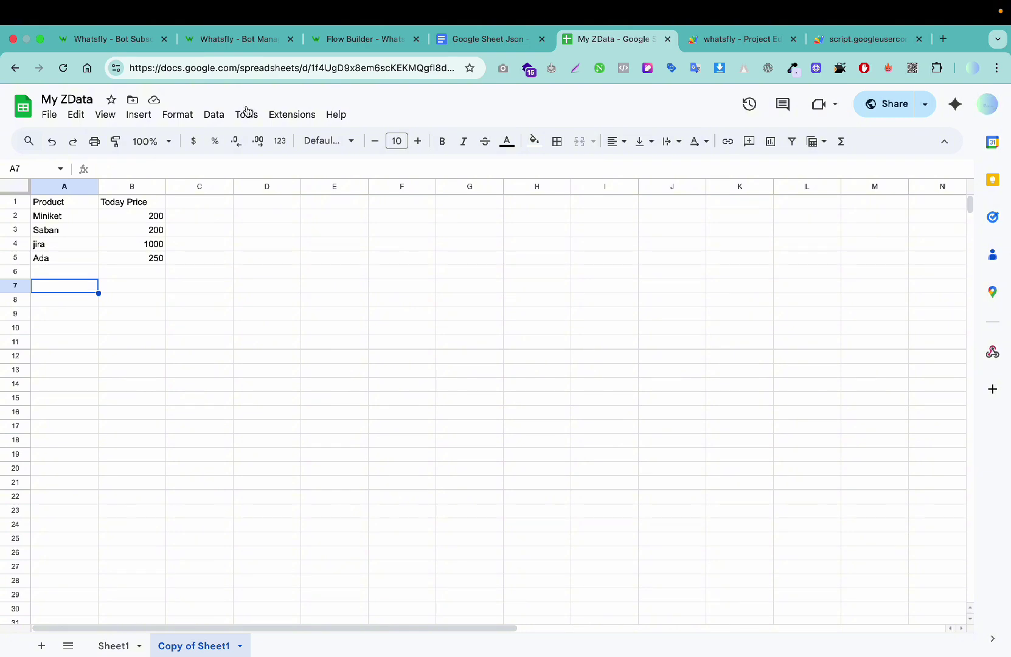
{"action": "left_click", "coordinate": [137, 38]}
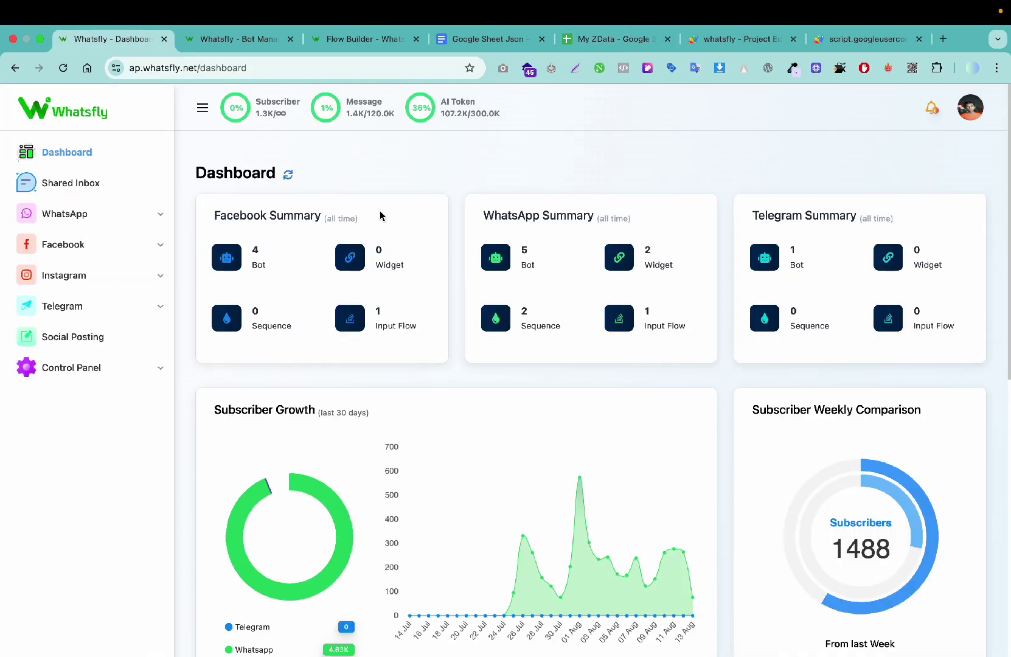
{"action": "mouse_move", "coordinate": [868, 4]}
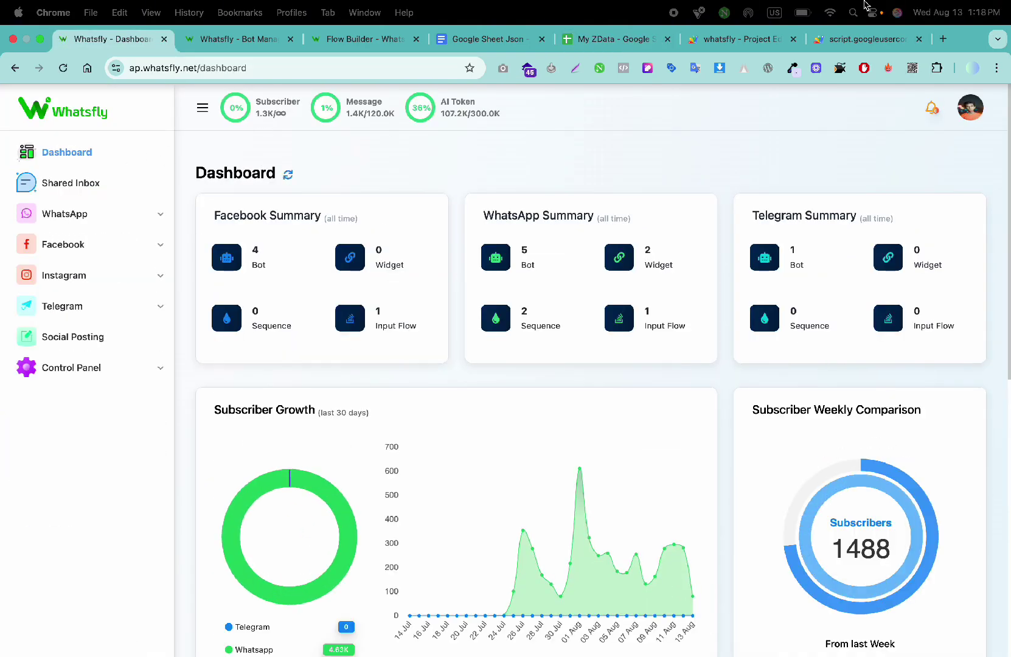